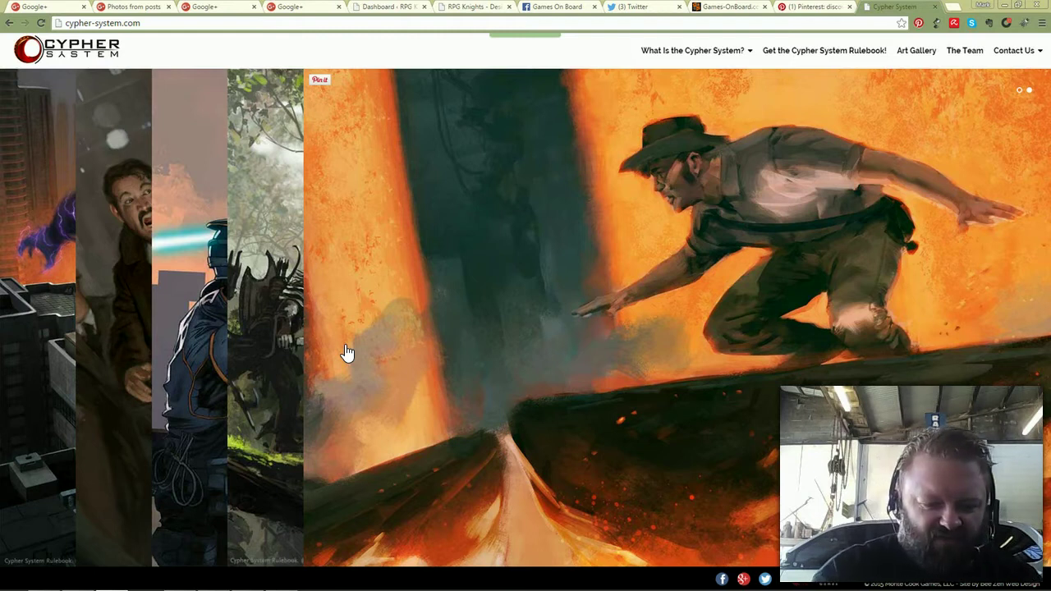
Switch to Windows Photo Viewer to view the campaign design worksheet image PFTrav.png.
{"action": "key", "text": "alt+Tab"}
{"action": "key", "text": "alt+Tab"}
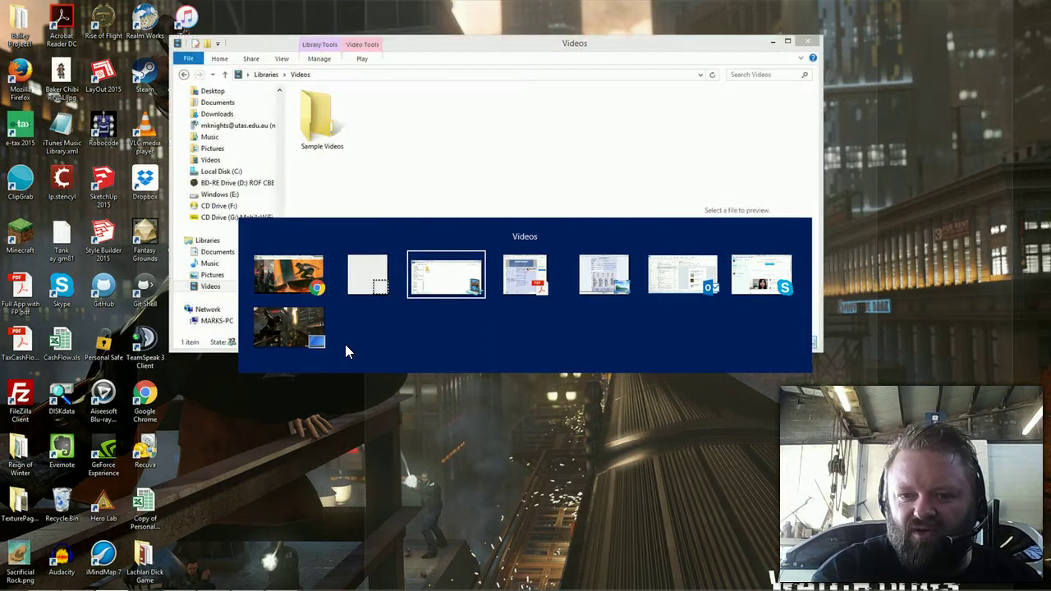
{"action": "key", "text": "alt+Tab"}
{"action": "key", "text": "alt+Tab"}
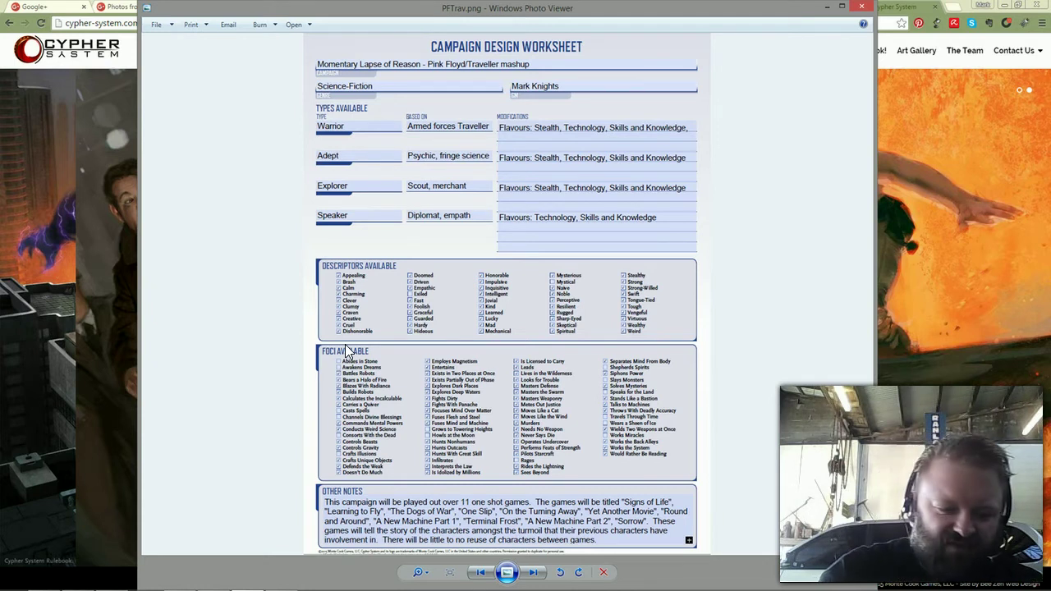
Switch to the Cypher System character sheet PDF in Acrobat Reader and enter the character's full name in the name field.
{"action": "key", "text": "alt+Tab"}
{"action": "key", "text": "alt+Tab"}
{"action": "key", "text": "alt+Tab"}
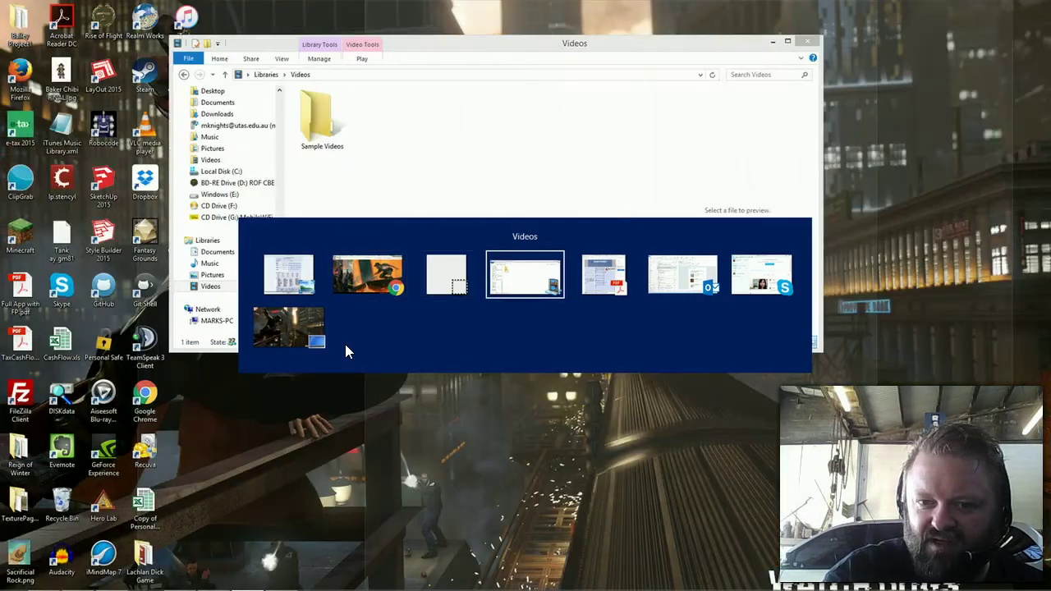
{"action": "key", "text": "alt+Tab"}
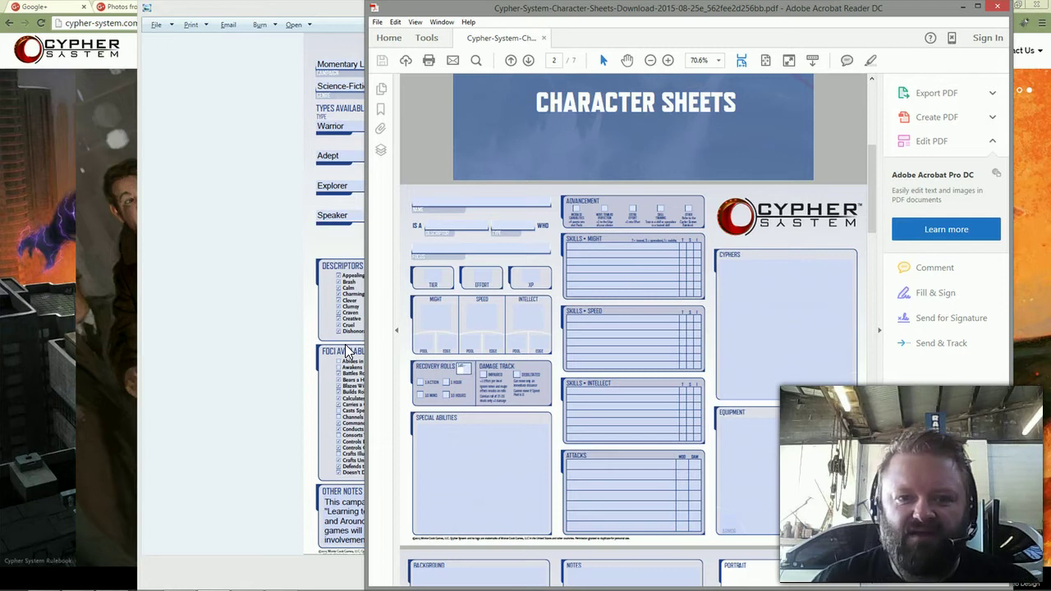
{"action": "left_click", "coordinate": [458, 200]}
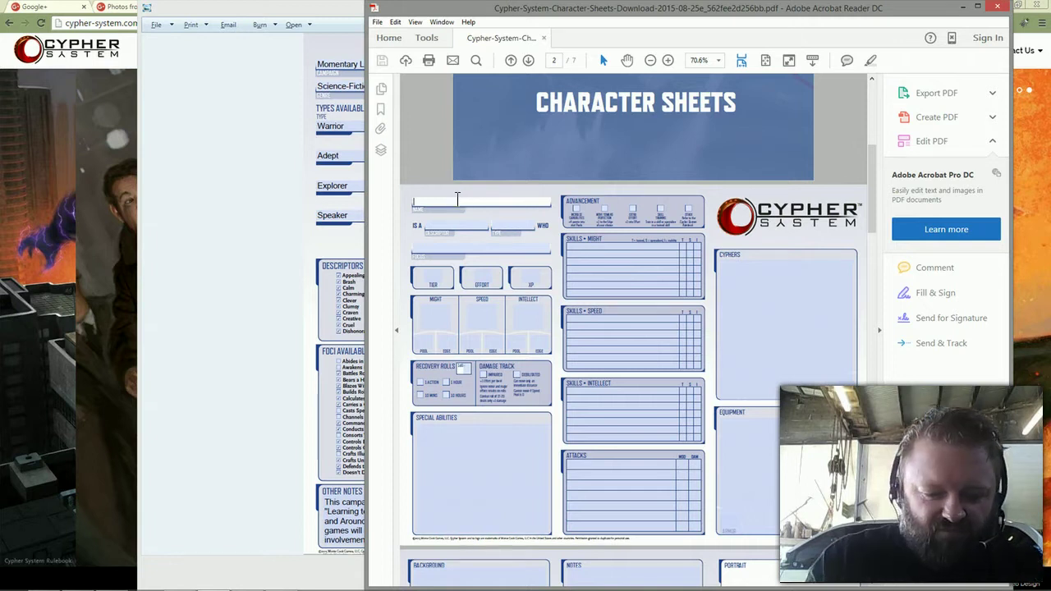
{"action": "type", "text": "Treva D"}
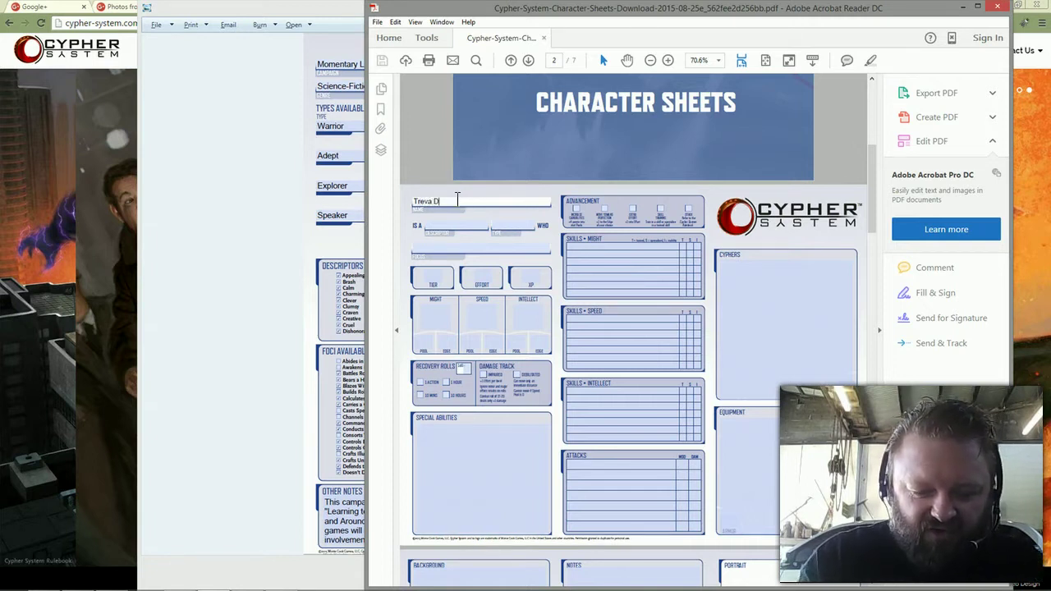
{"action": "type", "text": "onnell"}
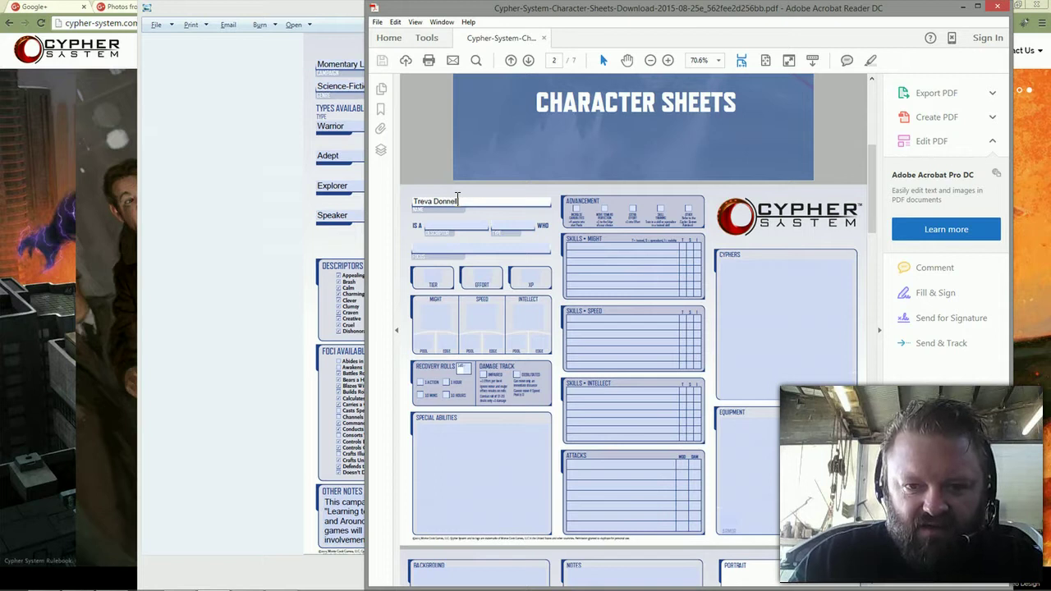
{"action": "type", "text": "y"}
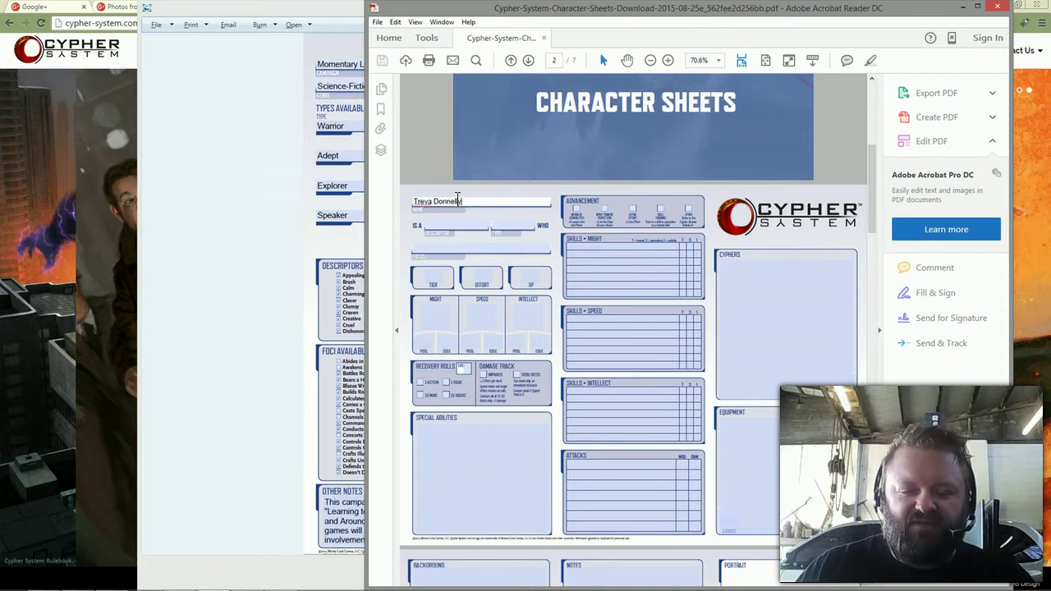
{"action": "left_click", "coordinate": [489, 264]}
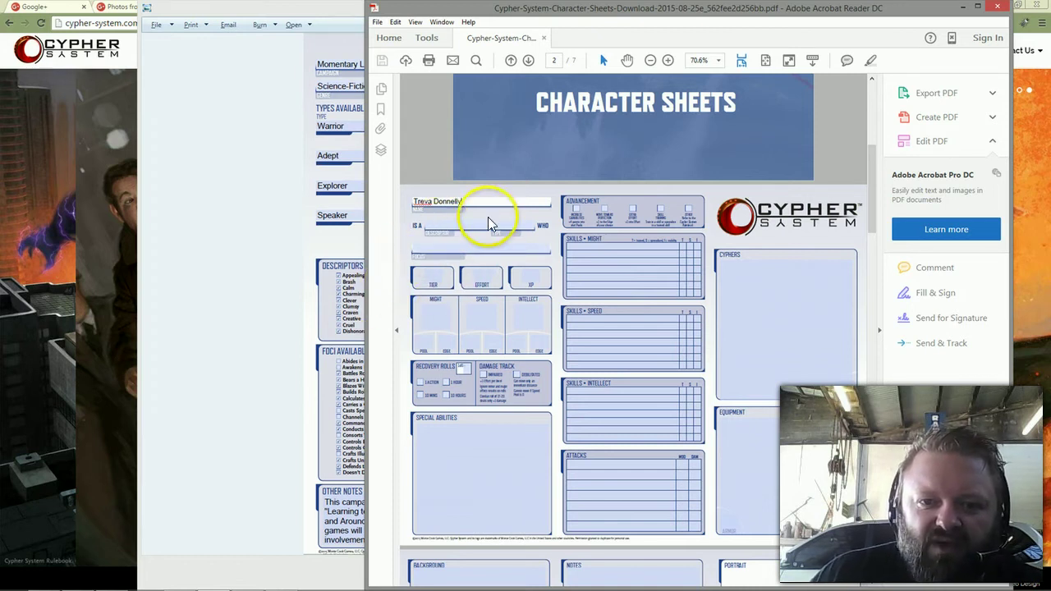
{"action": "left_click", "coordinate": [530, 223]}
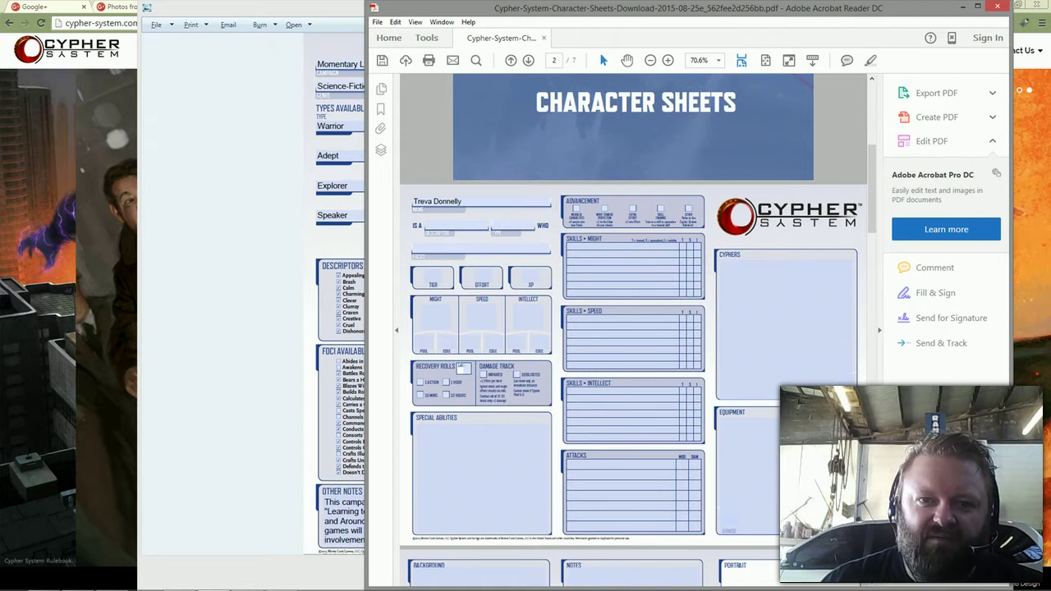
Move the character sheet window aside to uncover part of the campaign worksheet, and bring the worksheet to the front.
{"action": "left_click_drag", "start_coordinate": [565, 10], "coordinate": [619, 13]}
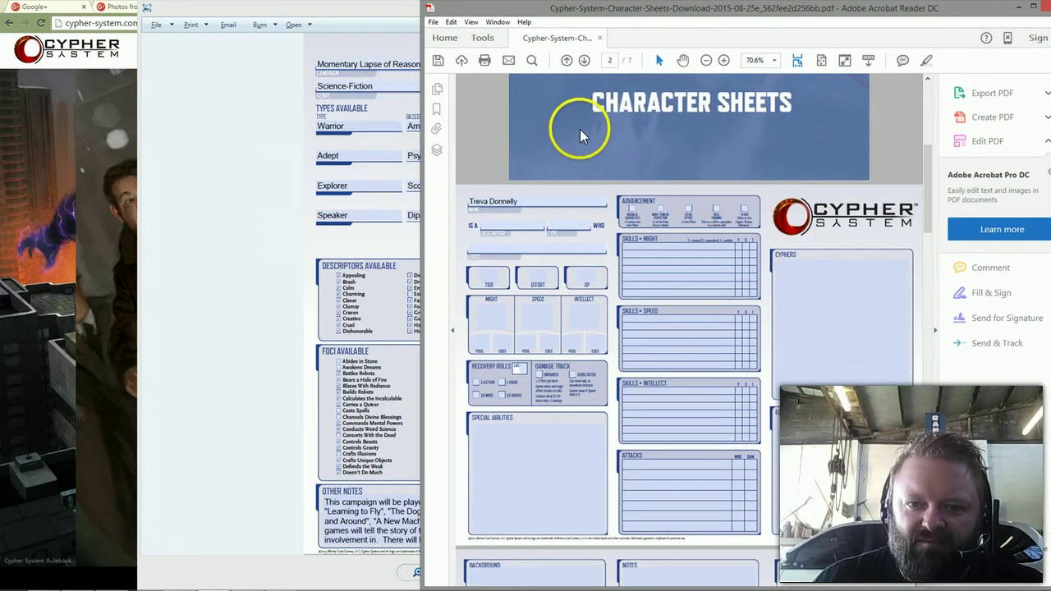
{"action": "left_click_drag", "start_coordinate": [556, 17], "coordinate": [494, 17]}
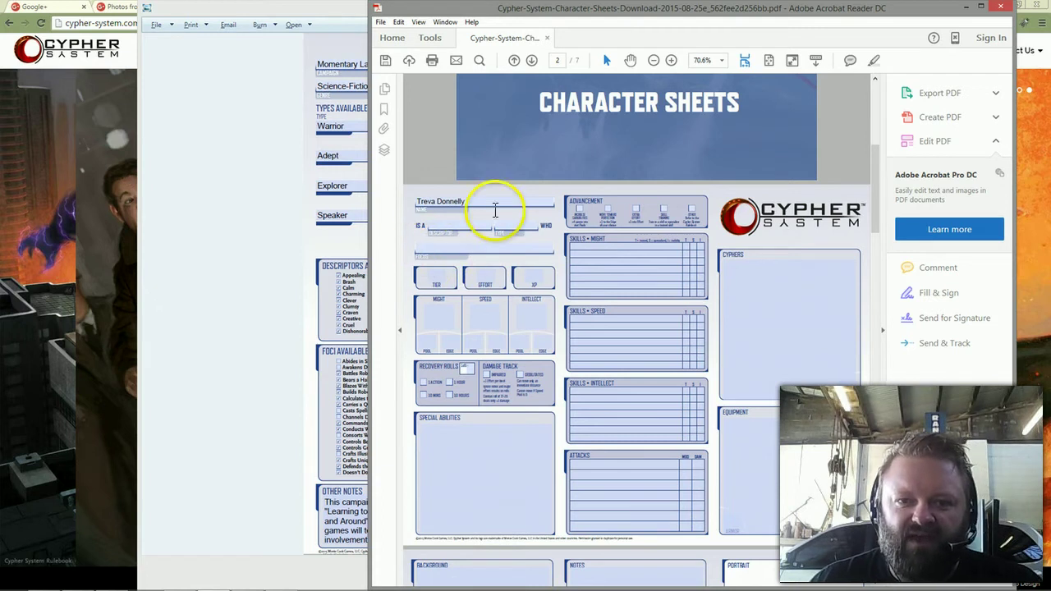
{"action": "left_click_drag", "start_coordinate": [556, 14], "coordinate": [629, 11]}
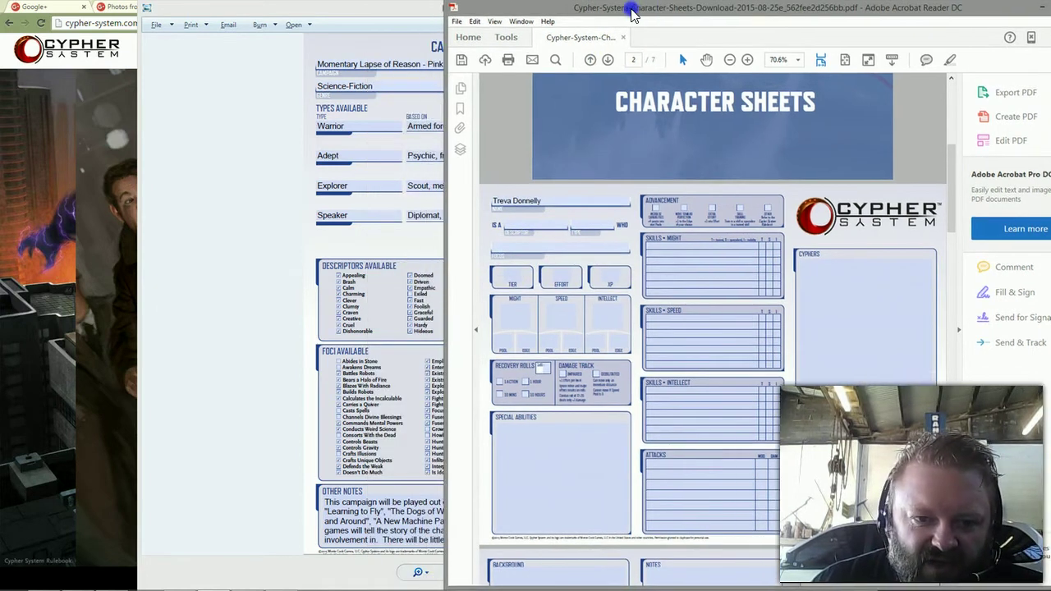
{"action": "left_click", "coordinate": [231, 212]}
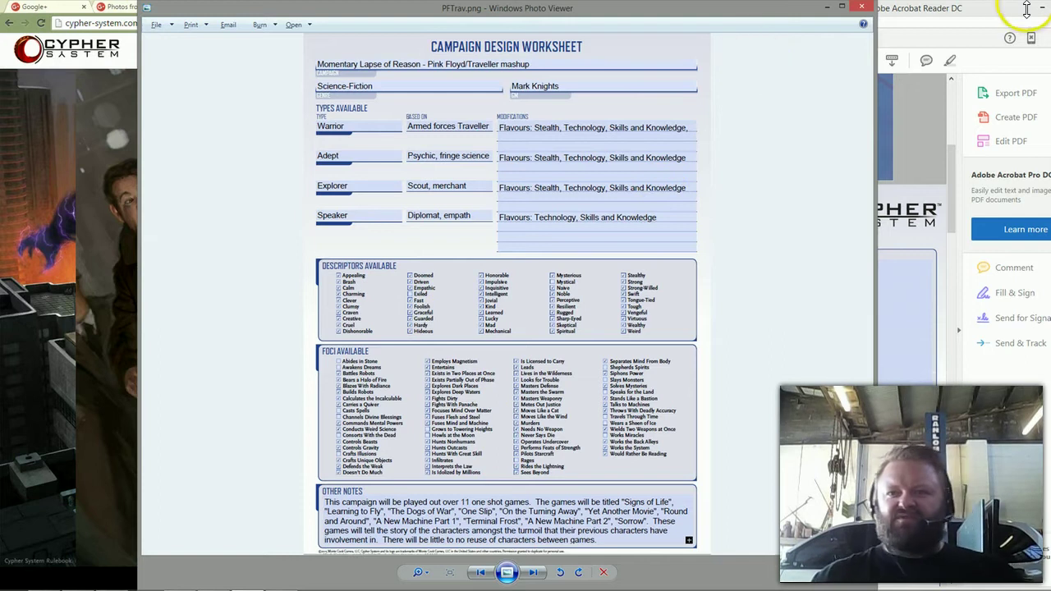
Return to the character sheet in Acrobat Reader and enter Foolish as the character's descriptor.
{"action": "left_click", "coordinate": [999, 12]}
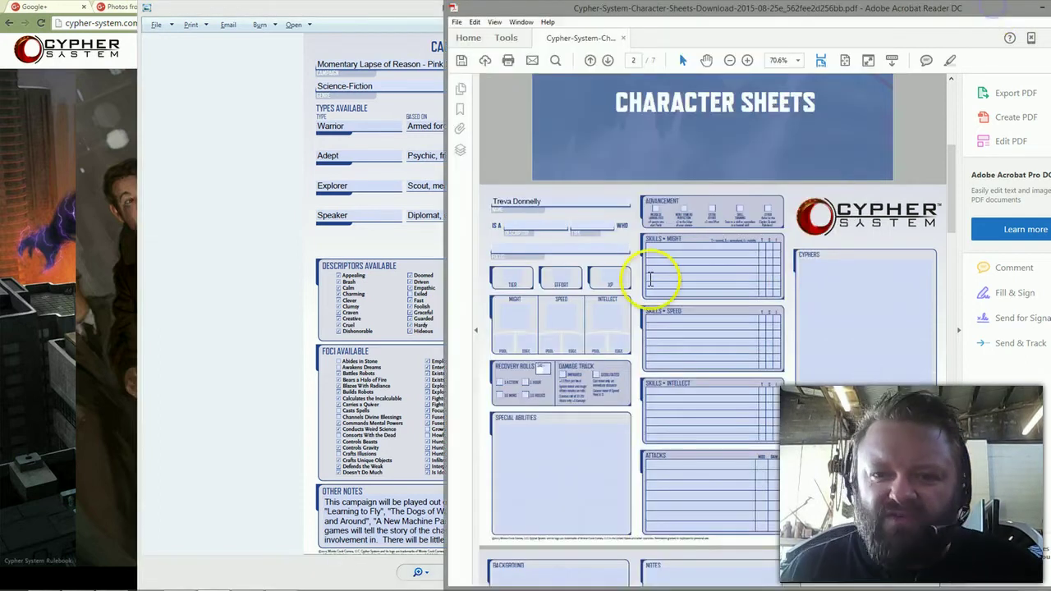
{"action": "left_click", "coordinate": [520, 226]}
{"action": "type", "text": "Foolish"}
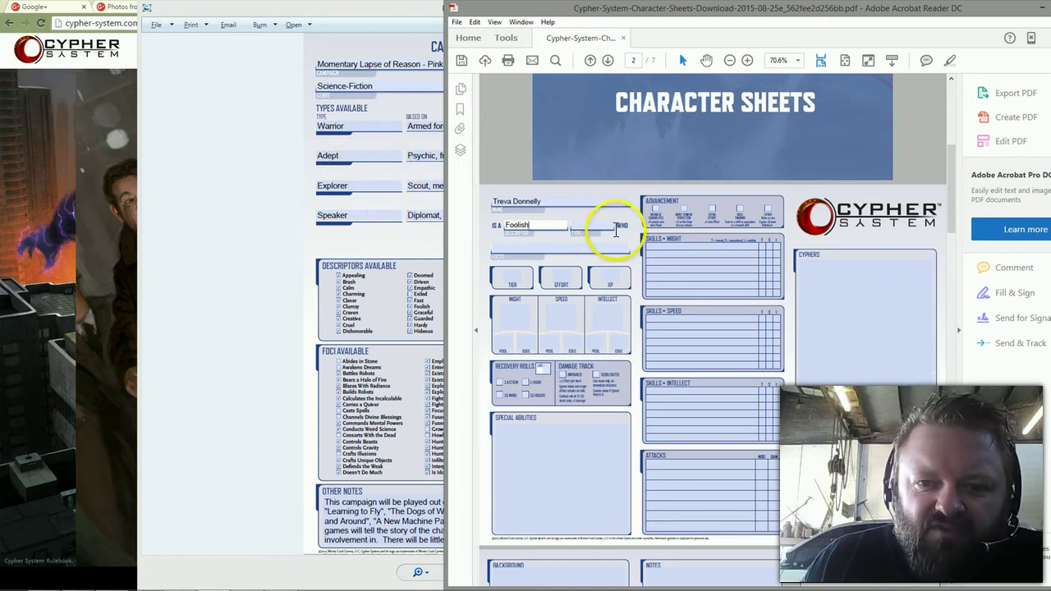
Consult the available types on the campaign worksheet and enter Explorer as the character's type on the sheet.
{"action": "left_click", "coordinate": [589, 225]}
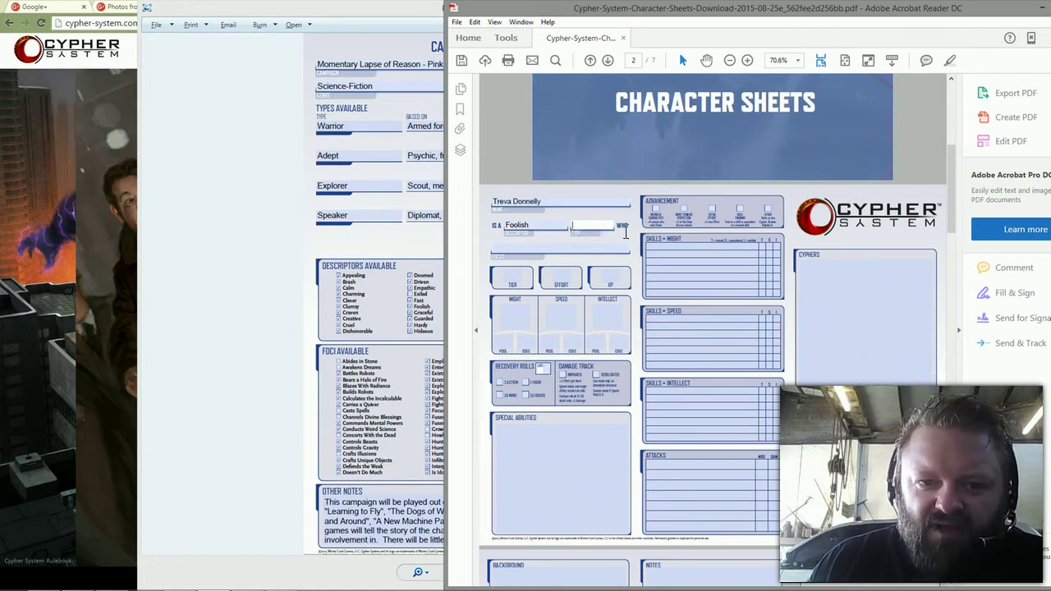
{"action": "left_click", "coordinate": [595, 10]}
{"action": "left_click", "coordinate": [595, 10]}
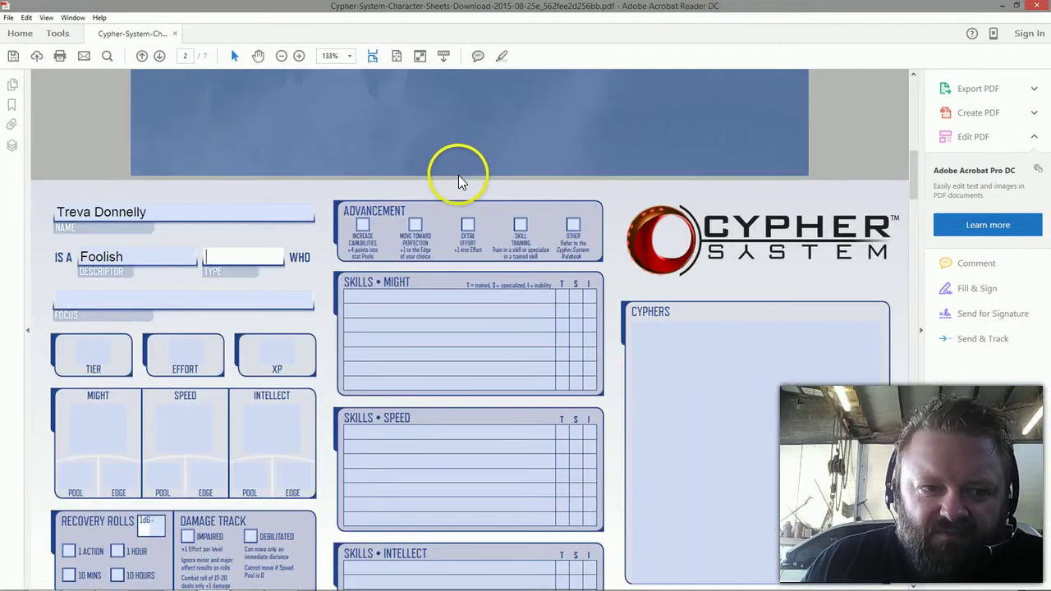
{"action": "left_click", "coordinate": [1017, 6]}
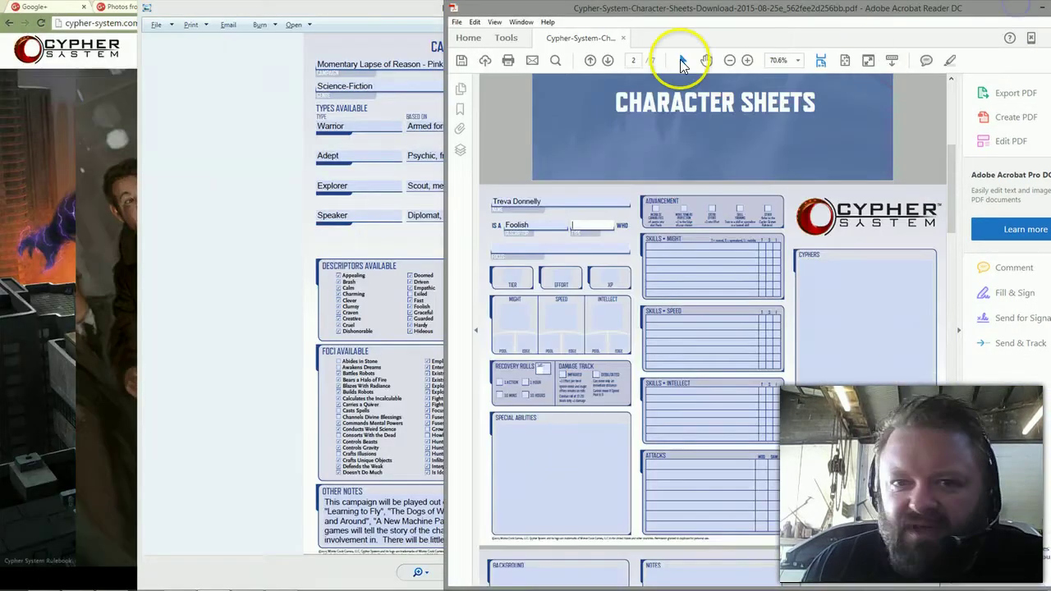
{"action": "left_click", "coordinate": [387, 18]}
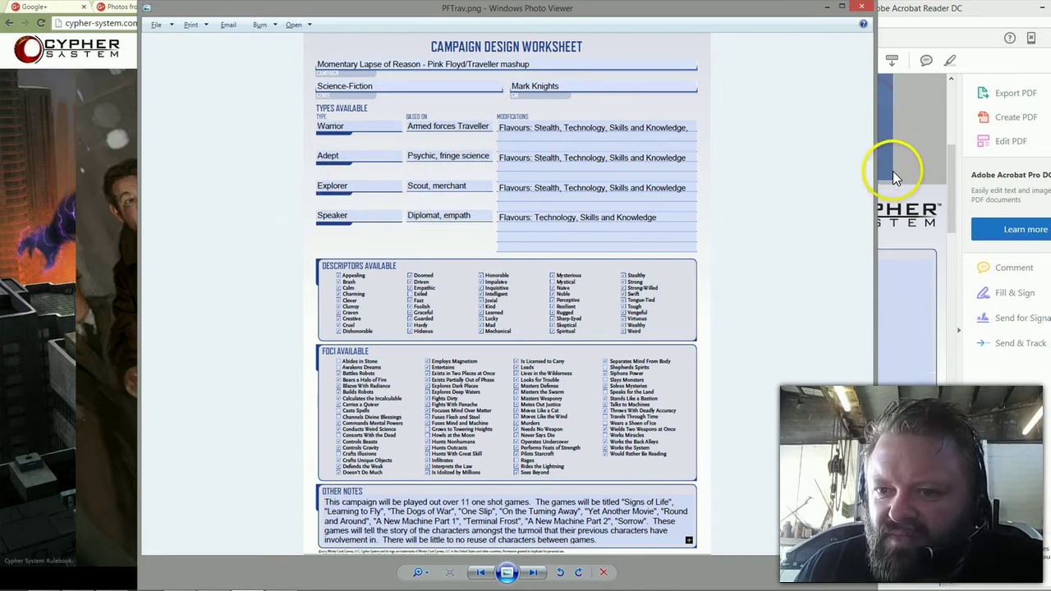
{"action": "left_click", "coordinate": [977, 18]}
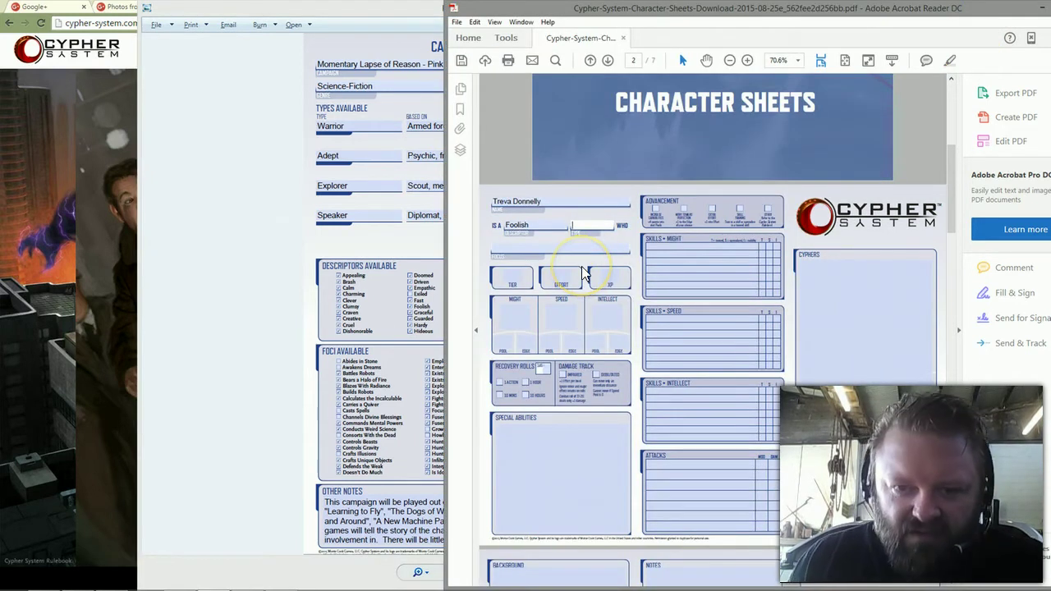
{"action": "type", "text": "E"}
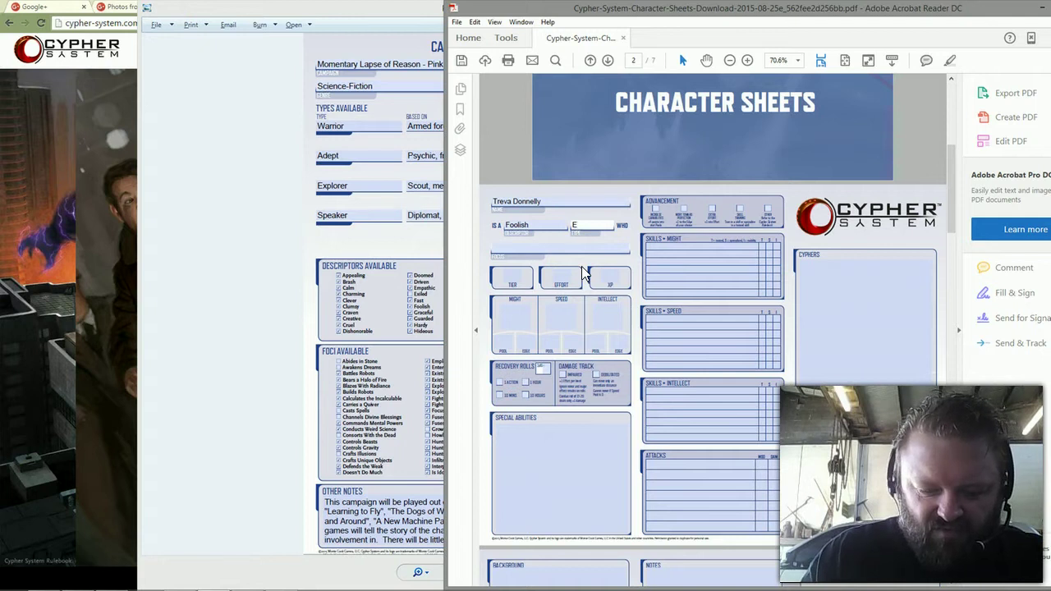
{"action": "key", "text": "BackSpace"}
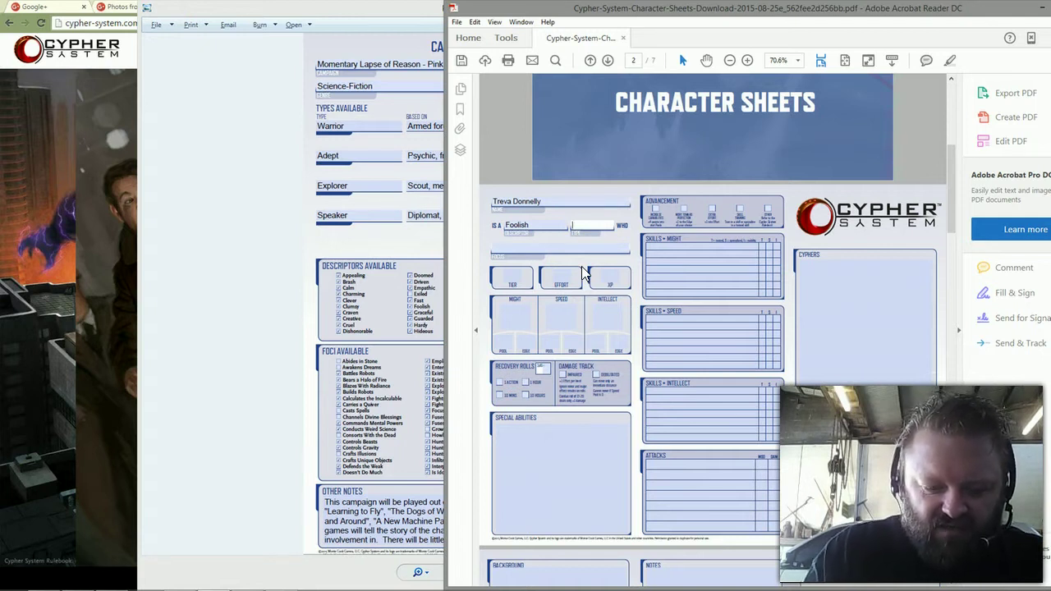
{"action": "type", "text": "Explorer"}
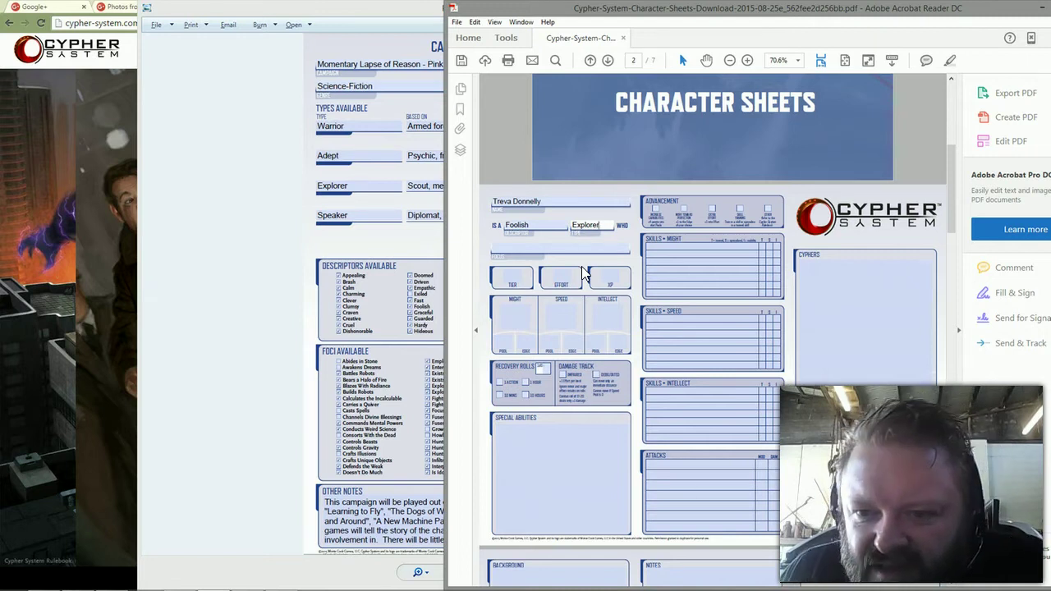
Consult the available foci on the campaign worksheet and enter "Bears a Halo of Fire" as the character's focus.
{"action": "scroll", "coordinate": [621, 435], "scroll_direction": "down", "scroll_amount": 4}
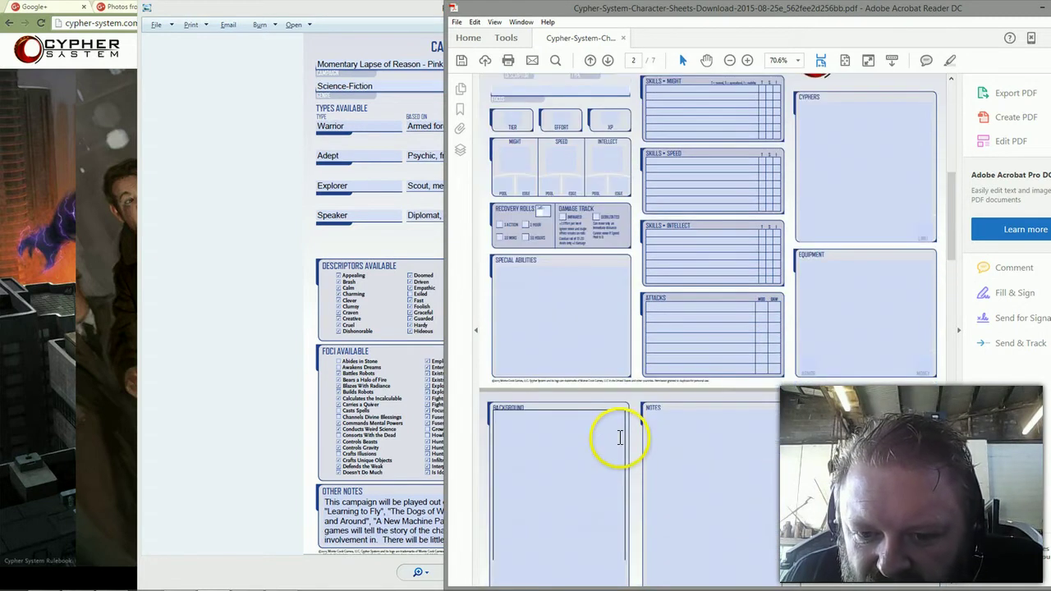
{"action": "scroll", "coordinate": [619, 437], "scroll_direction": "down", "scroll_amount": 6}
{"action": "scroll", "coordinate": [620, 437], "scroll_direction": "down", "scroll_amount": 3}
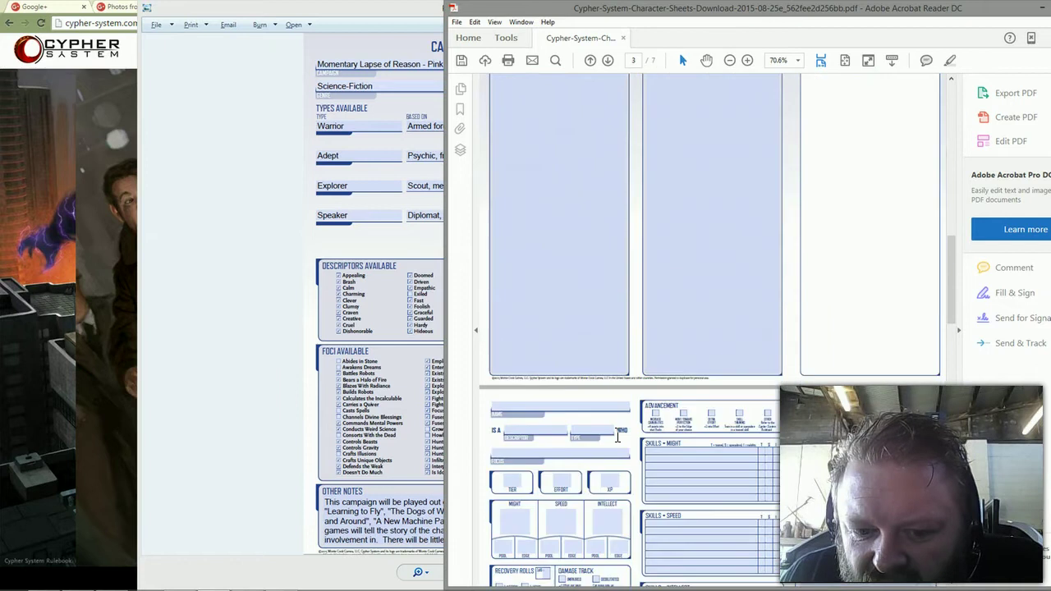
{"action": "scroll", "coordinate": [617, 435], "scroll_direction": "up", "scroll_amount": 10}
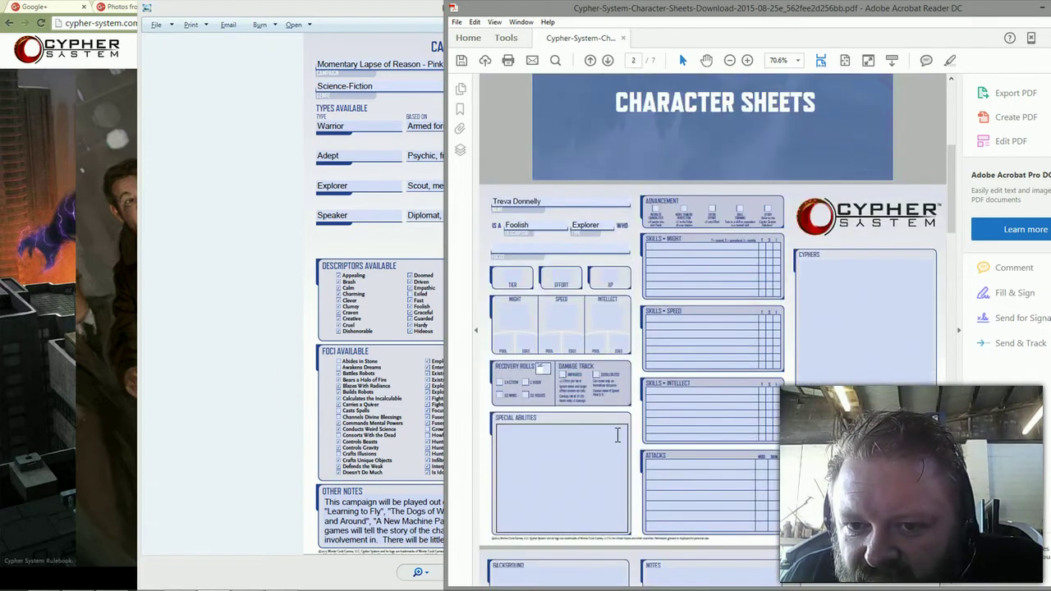
{"action": "left_click", "coordinate": [517, 247]}
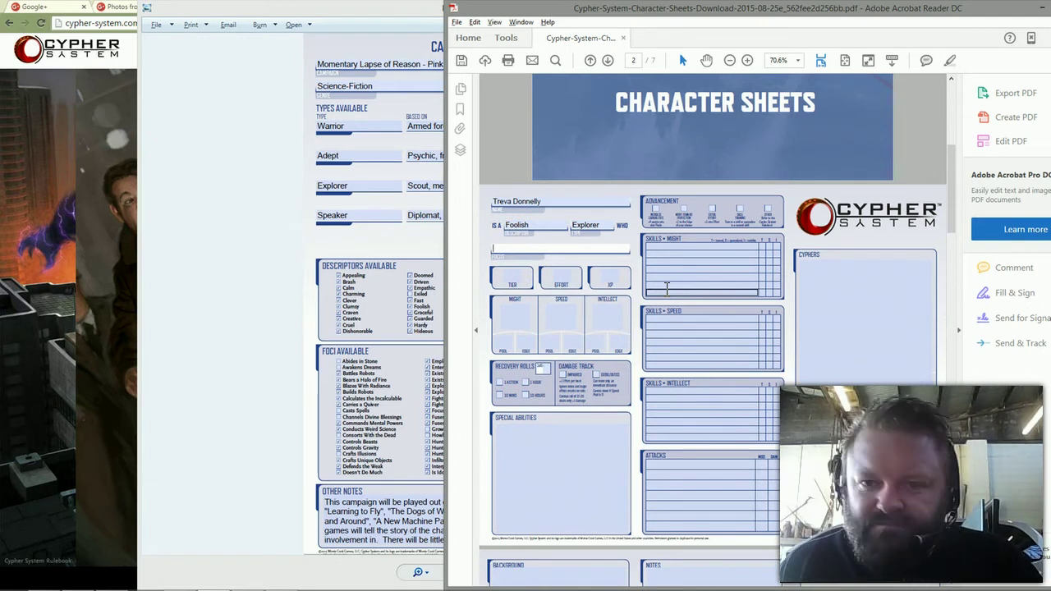
{"action": "key", "text": "alt+Tab"}
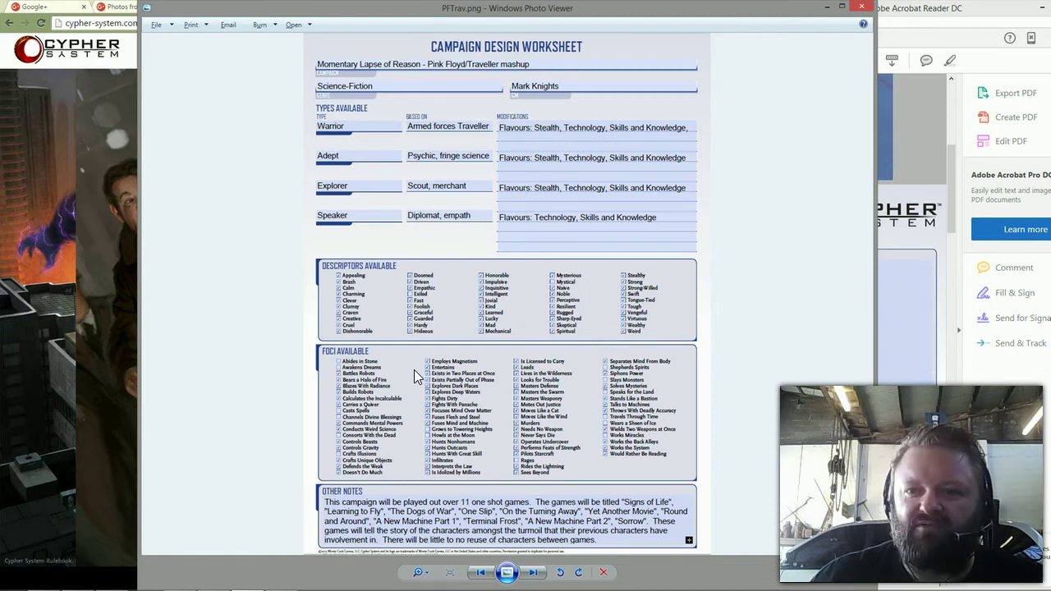
{"action": "left_click", "coordinate": [967, 17]}
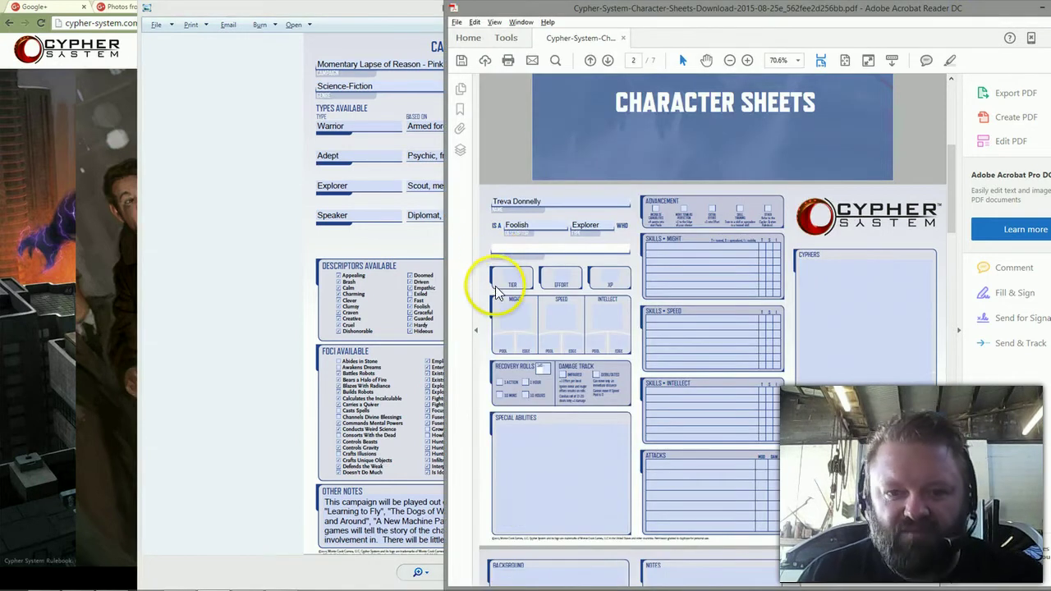
{"action": "type", "text": "Bears a"}
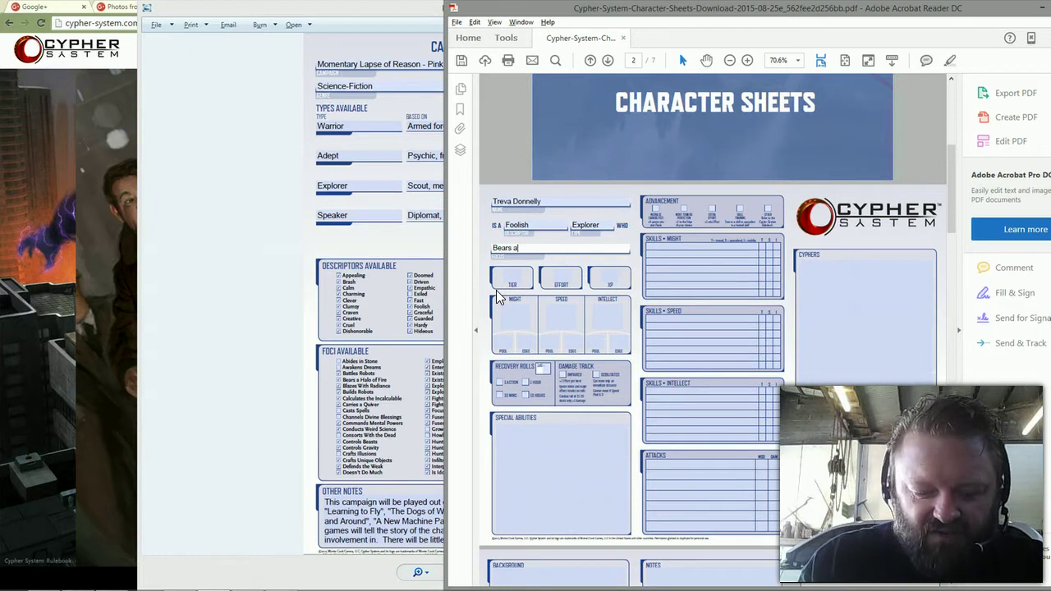
{"action": "type", "text": " Halo of Fire"}
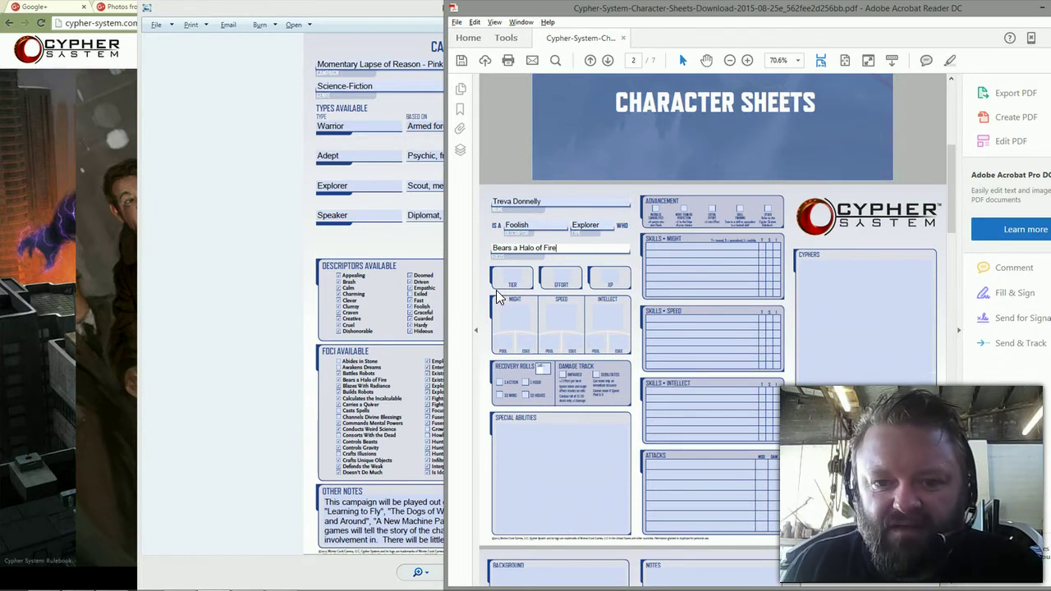
Enter 1 as the character's tier on the sheet.
{"action": "left_click", "coordinate": [512, 277]}
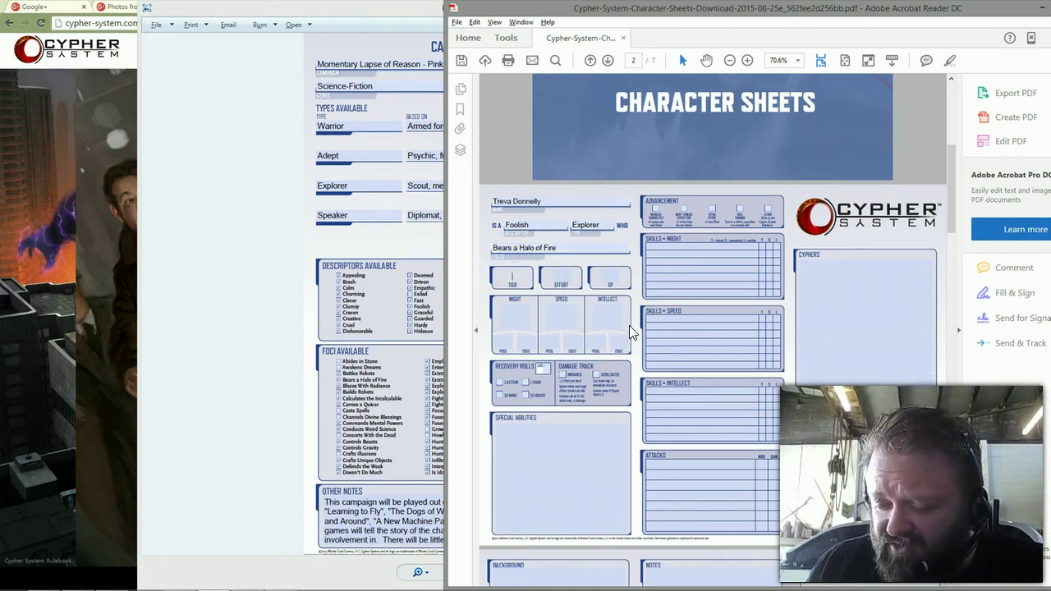
{"action": "type", "text": "1"}
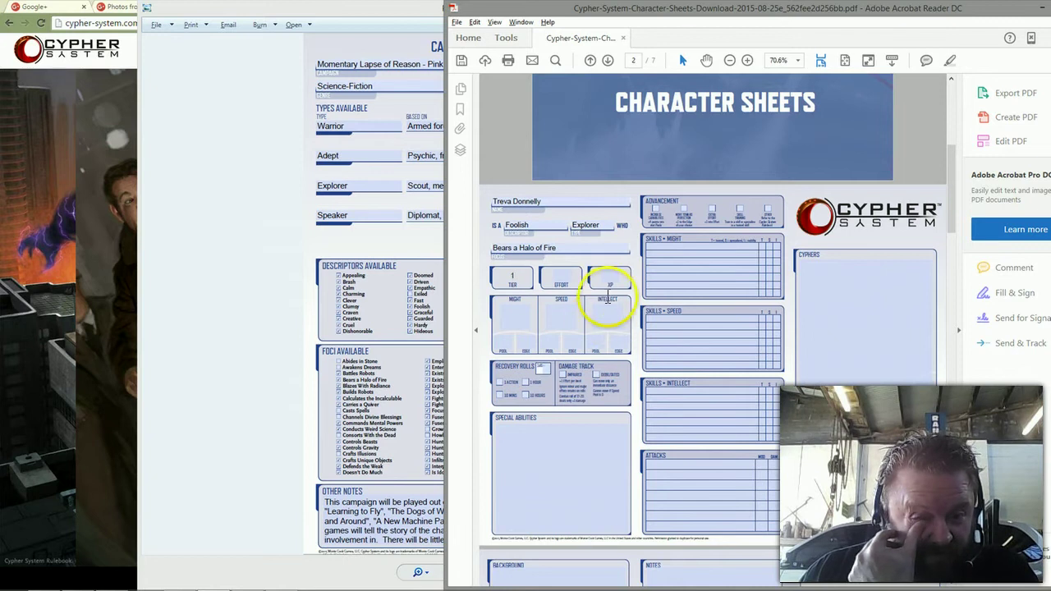
{"action": "left_click", "coordinate": [604, 279]}
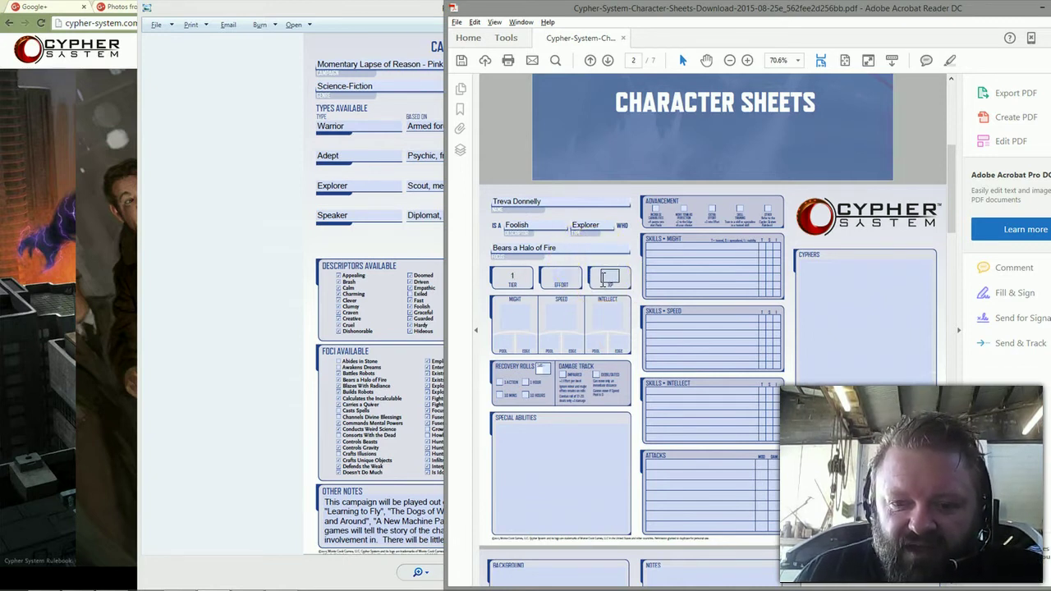
{"action": "left_click", "coordinate": [647, 321]}
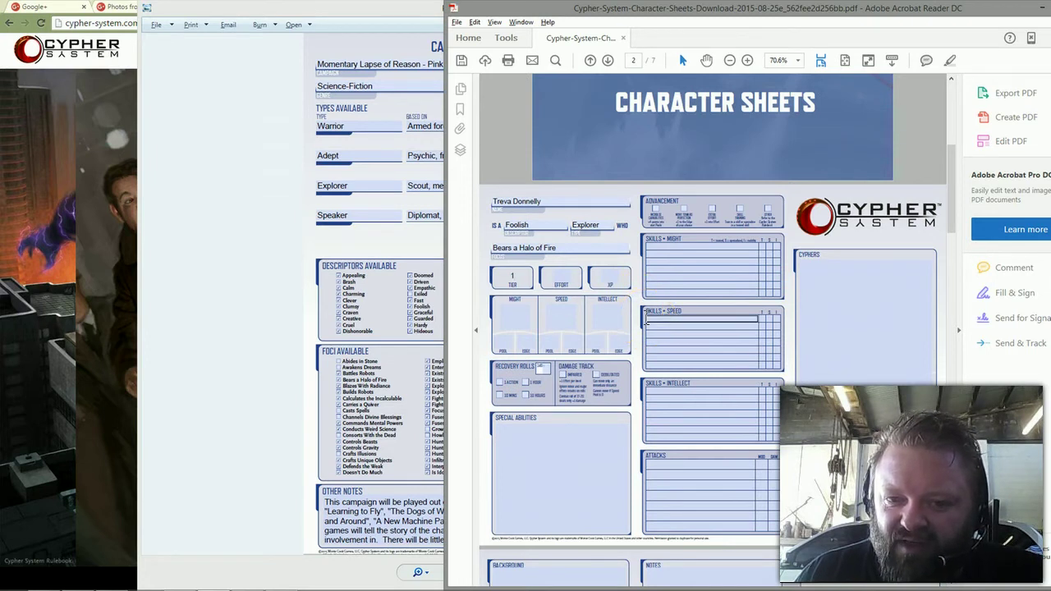
{"action": "left_click", "coordinate": [563, 325]}
{"action": "left_click", "coordinate": [506, 318]}
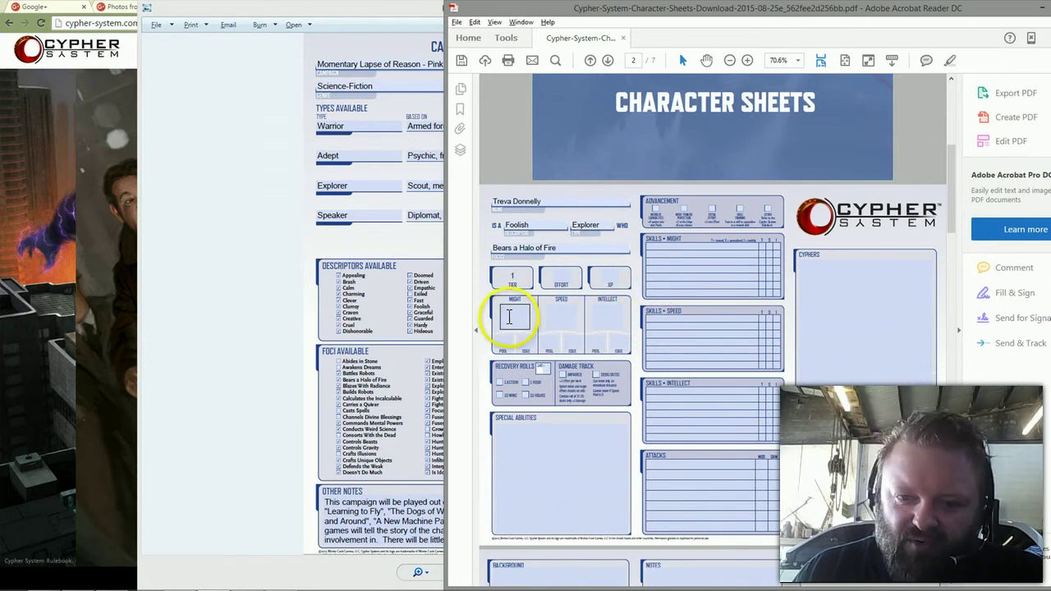
{"action": "left_click", "coordinate": [606, 318]}
{"action": "left_click", "coordinate": [551, 326]}
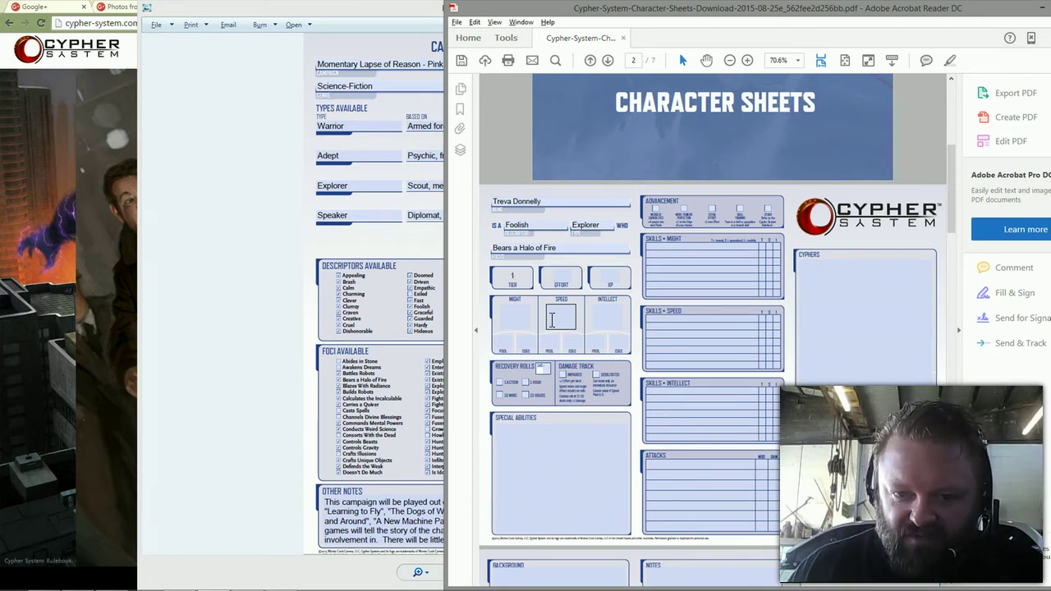
Fill in the main stat values with 10 for Might, 9 for Speed and 9 for Intellect.
{"action": "left_click", "coordinate": [518, 321]}
{"action": "type", "text": "10"}
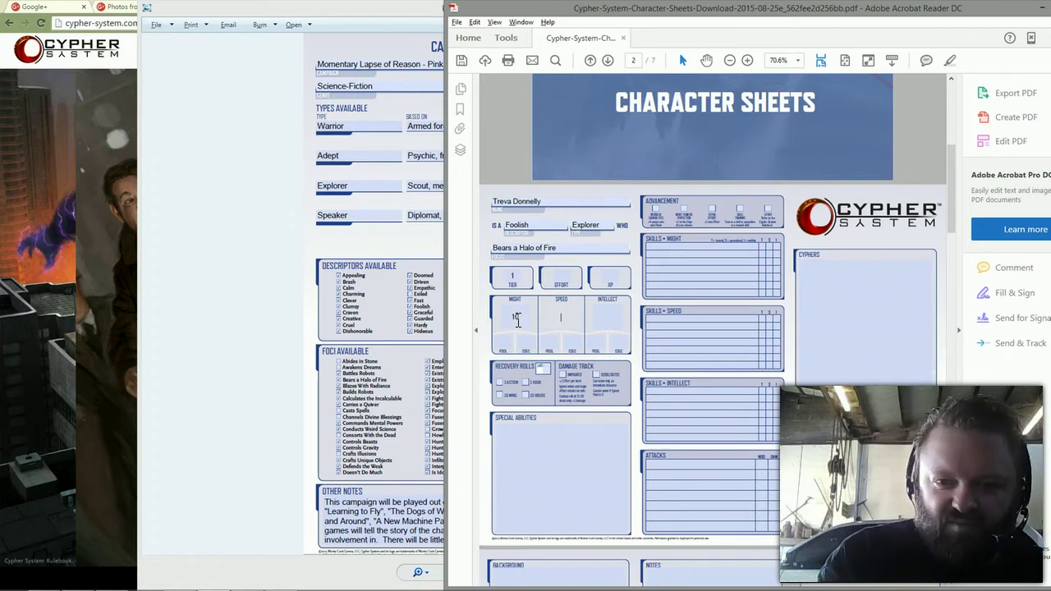
{"action": "key", "text": "Tab"}
{"action": "type", "text": "9"}
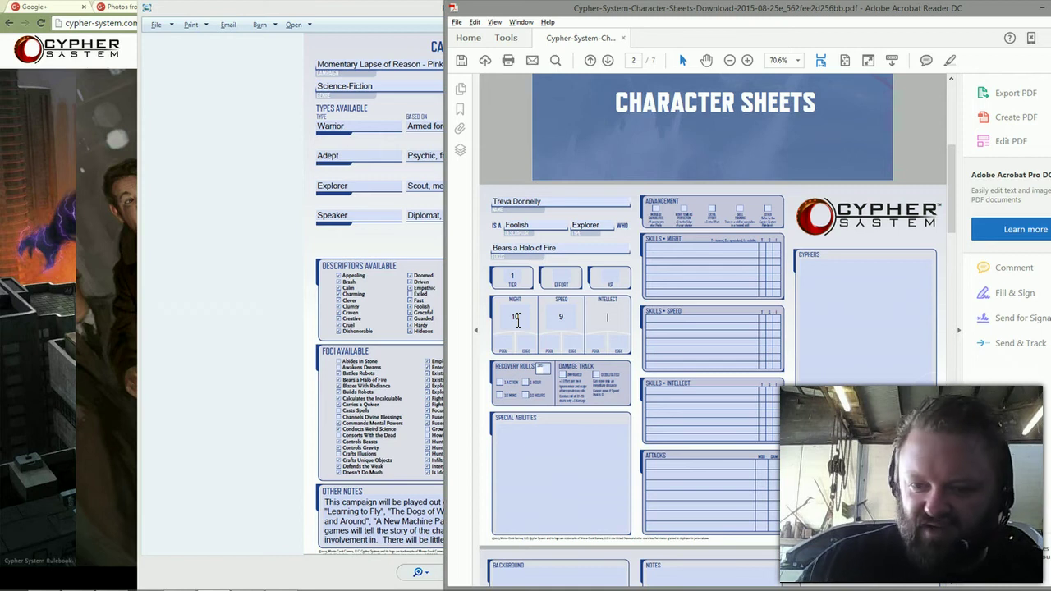
{"action": "key", "text": "Tab"}
{"action": "type", "text": "9"}
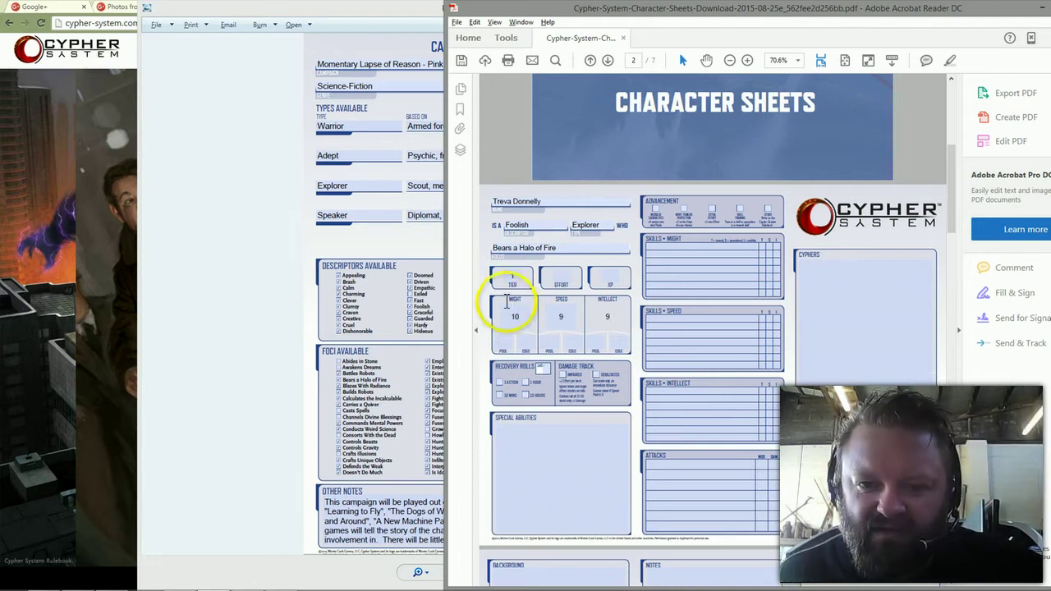
Enter 1 as the character's Effort and 7 as the Might pool.
{"action": "left_click", "coordinate": [561, 277]}
{"action": "type", "text": "1"}
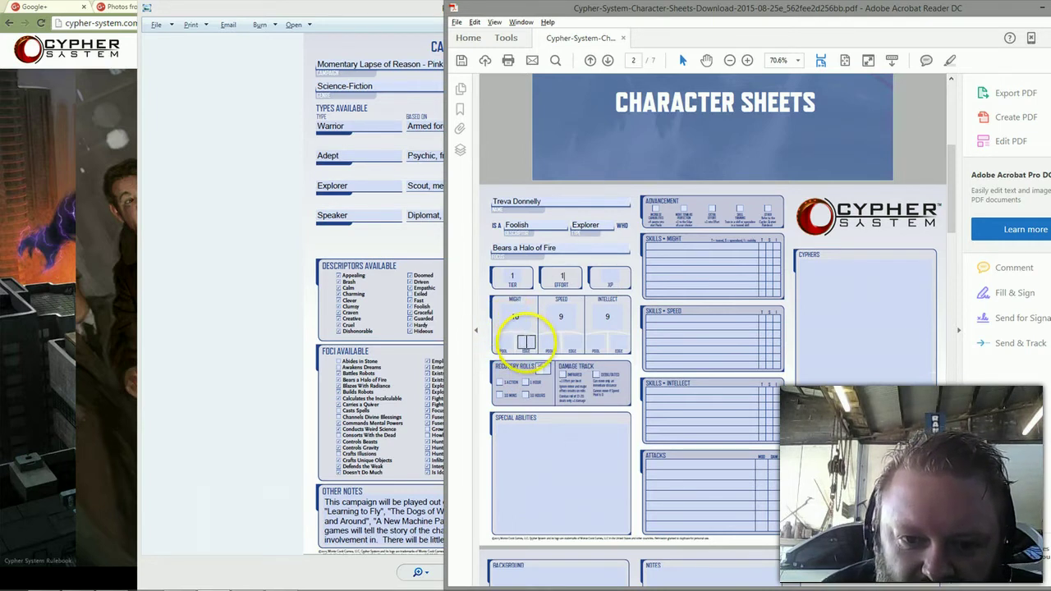
{"action": "left_click", "coordinate": [504, 341]}
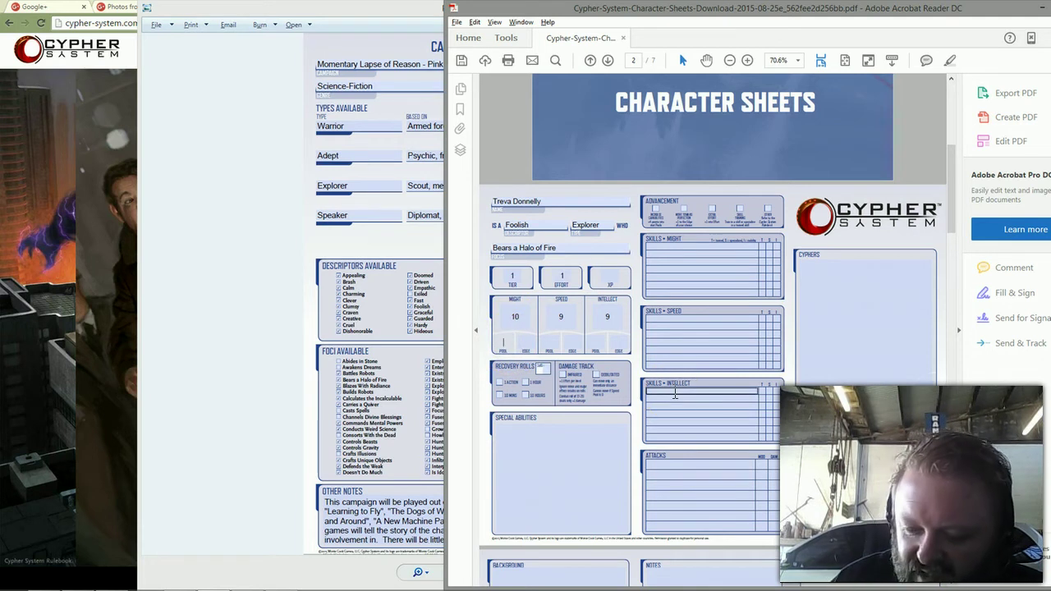
{"action": "type", "text": "7"}
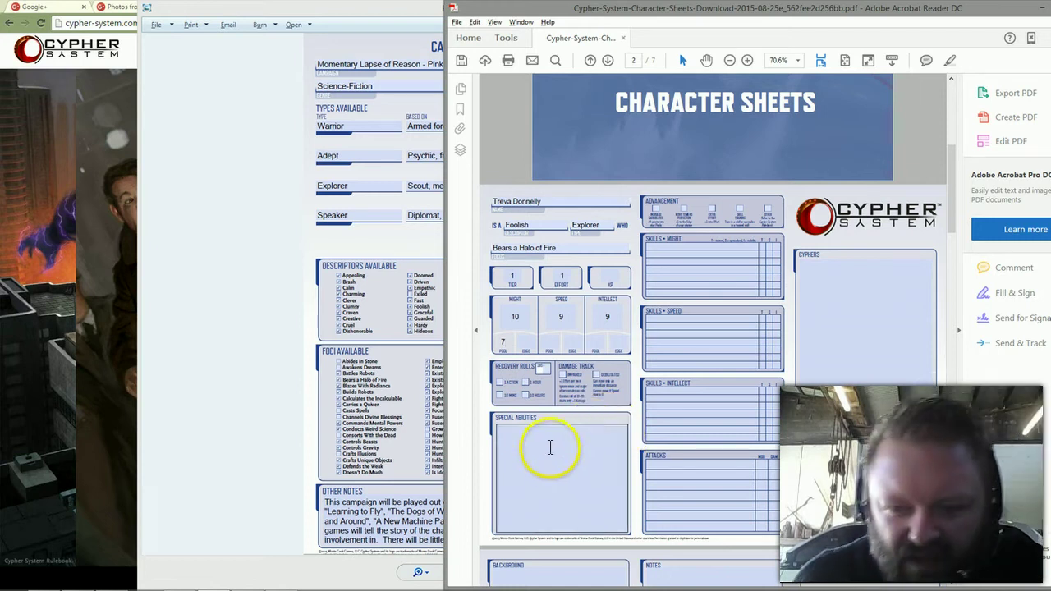
Fill in the Edge values with 1 for Might, 0 for Speed and 0 for Intellect.
{"action": "left_click", "coordinate": [529, 342]}
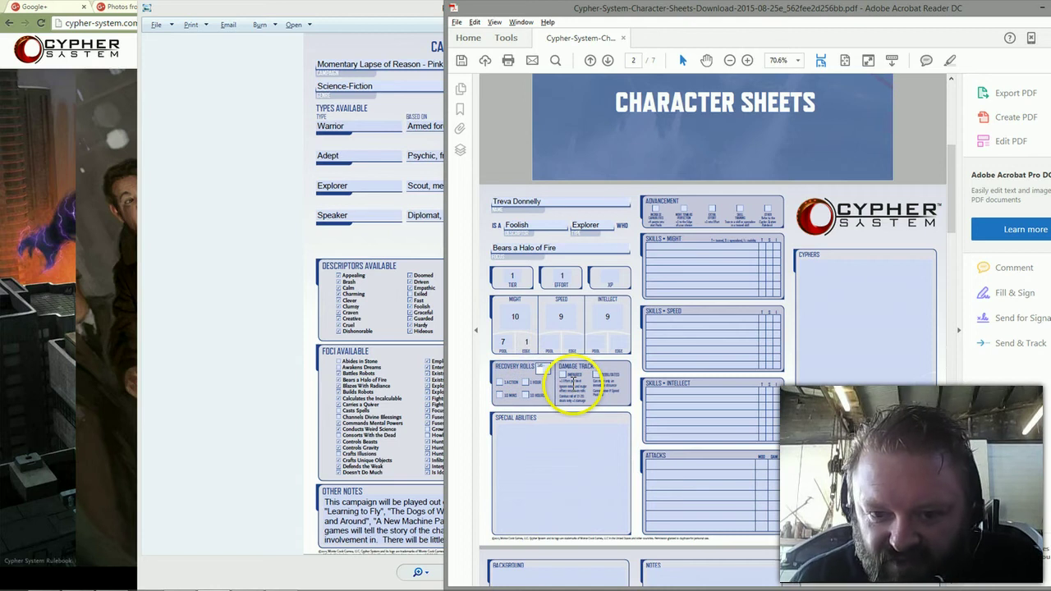
{"action": "type", "text": "1"}
{"action": "left_click", "coordinate": [577, 343]}
{"action": "type", "text": "0"}
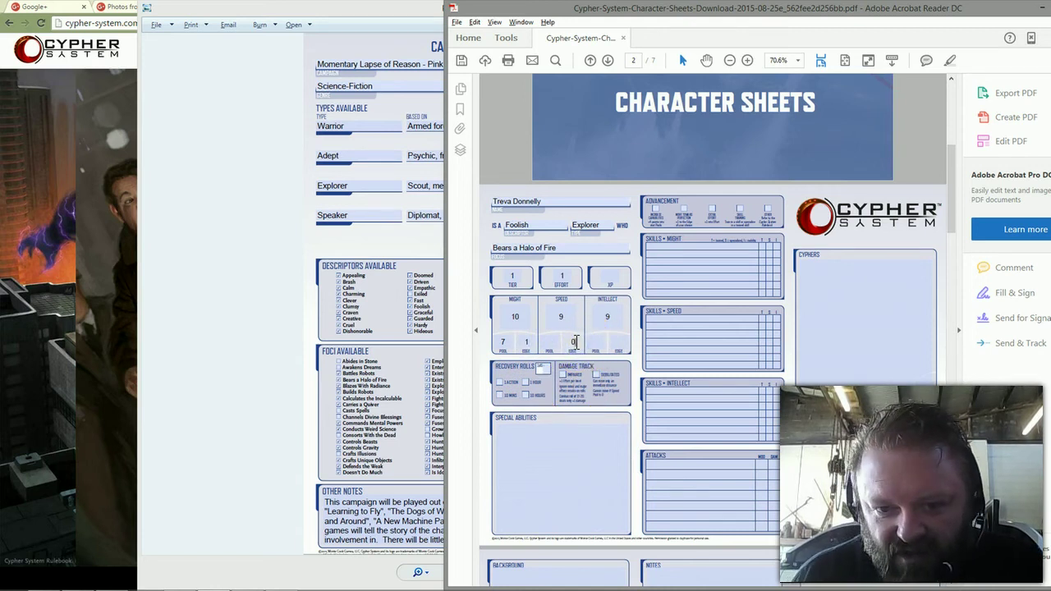
{"action": "left_click", "coordinate": [619, 342]}
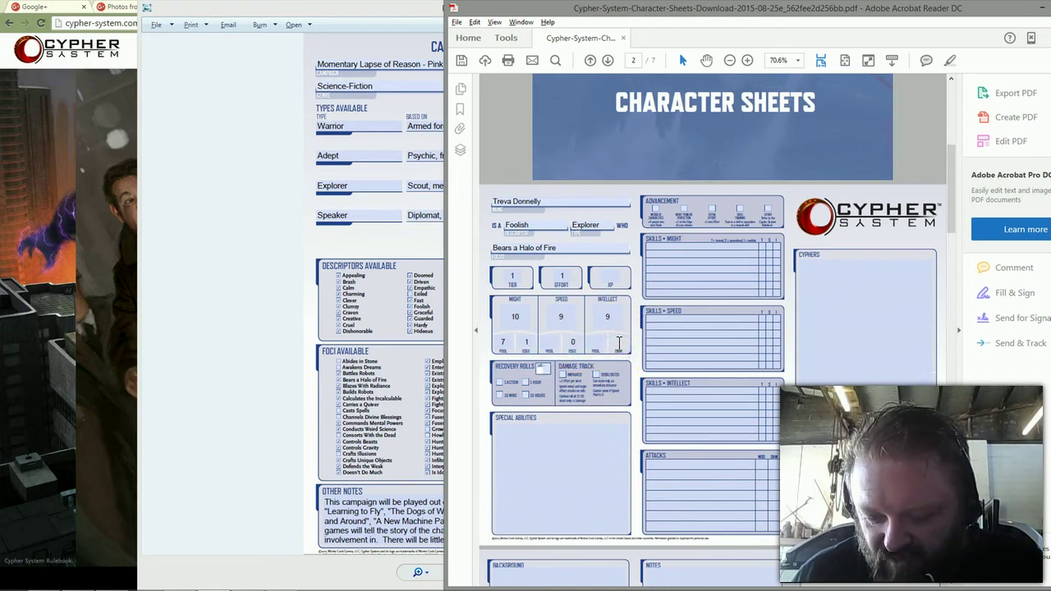
{"action": "type", "text": "0"}
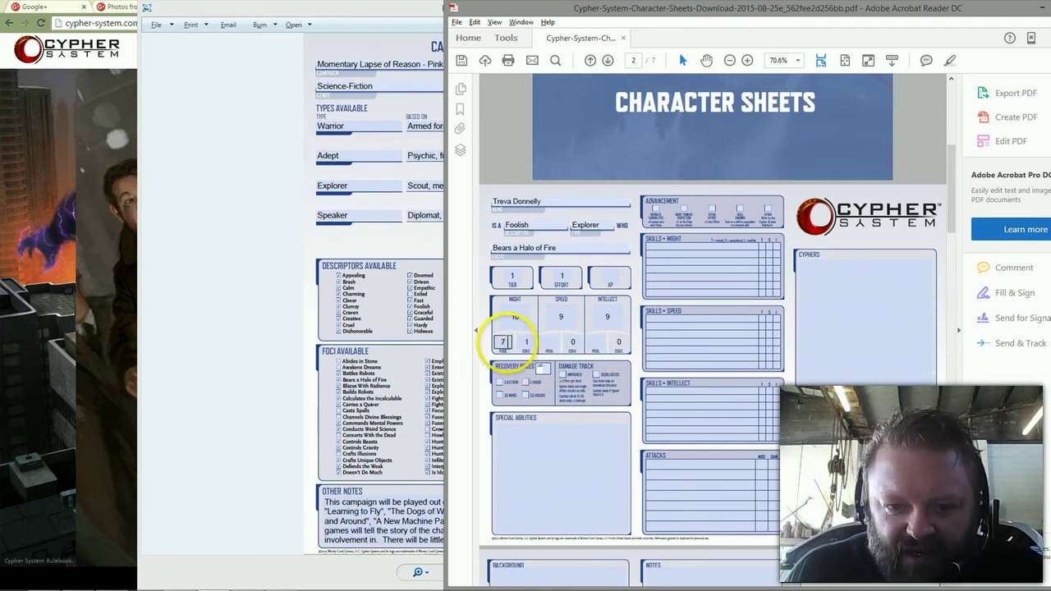
Replace the Might pool value with 8.
{"action": "left_click", "coordinate": [501, 342]}
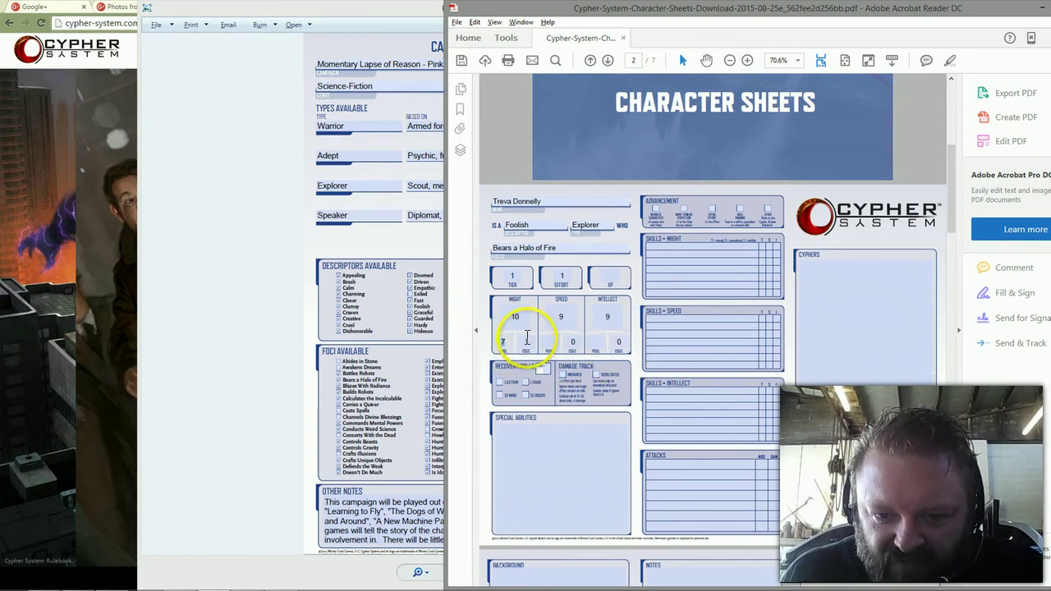
{"action": "left_click", "coordinate": [526, 342]}
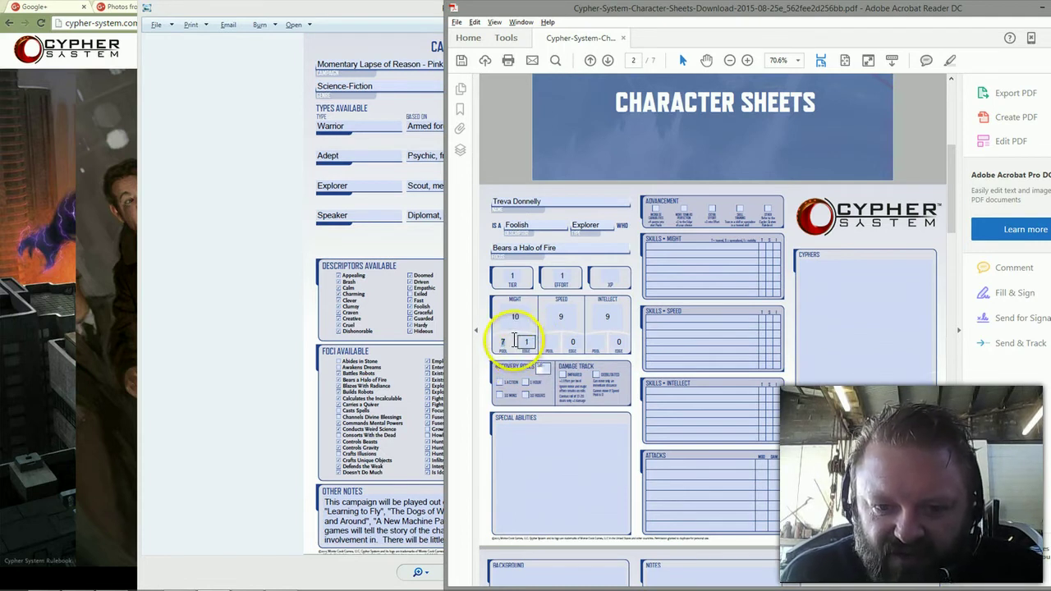
{"action": "left_click", "coordinate": [504, 342]}
{"action": "left_click", "coordinate": [561, 277]}
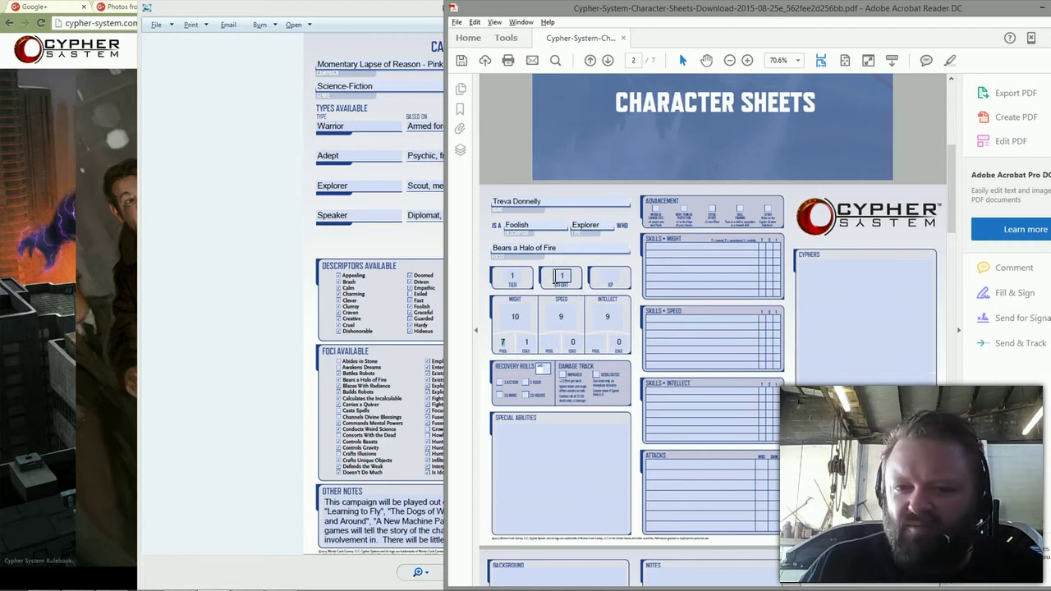
{"action": "left_click", "coordinate": [527, 342]}
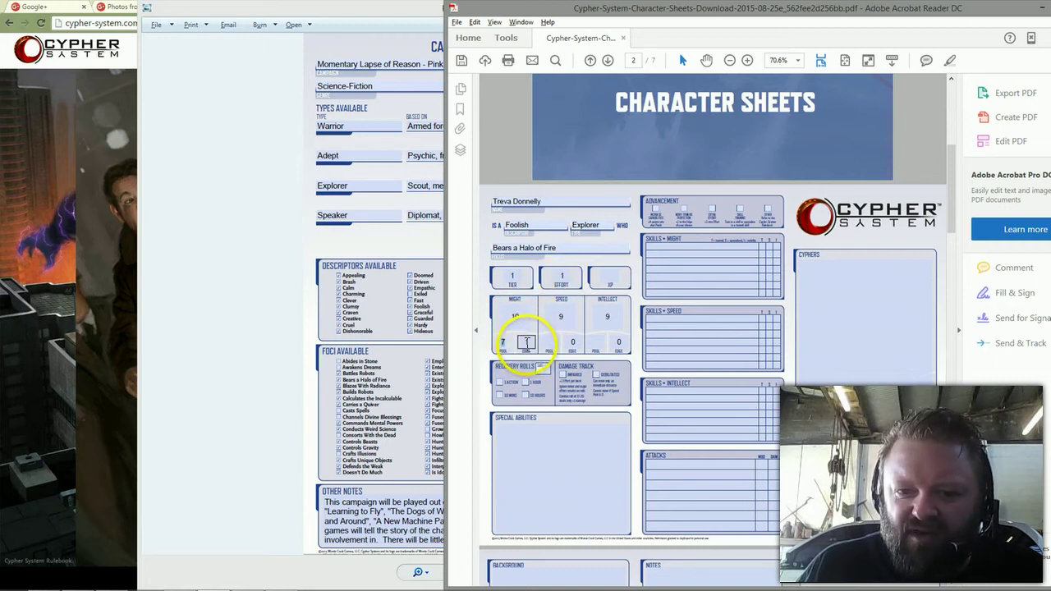
{"action": "left_click", "coordinate": [504, 344]}
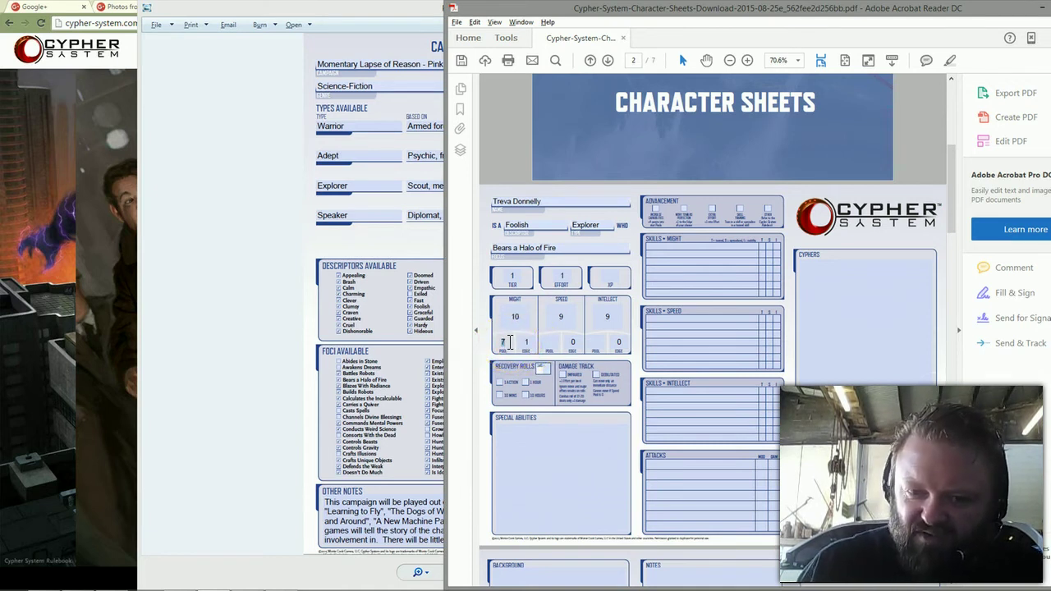
{"action": "key", "text": "BackSpace"}
{"action": "type", "text": "8"}
{"action": "left_click_drag", "start_coordinate": [503, 343], "coordinate": [593, 319]}
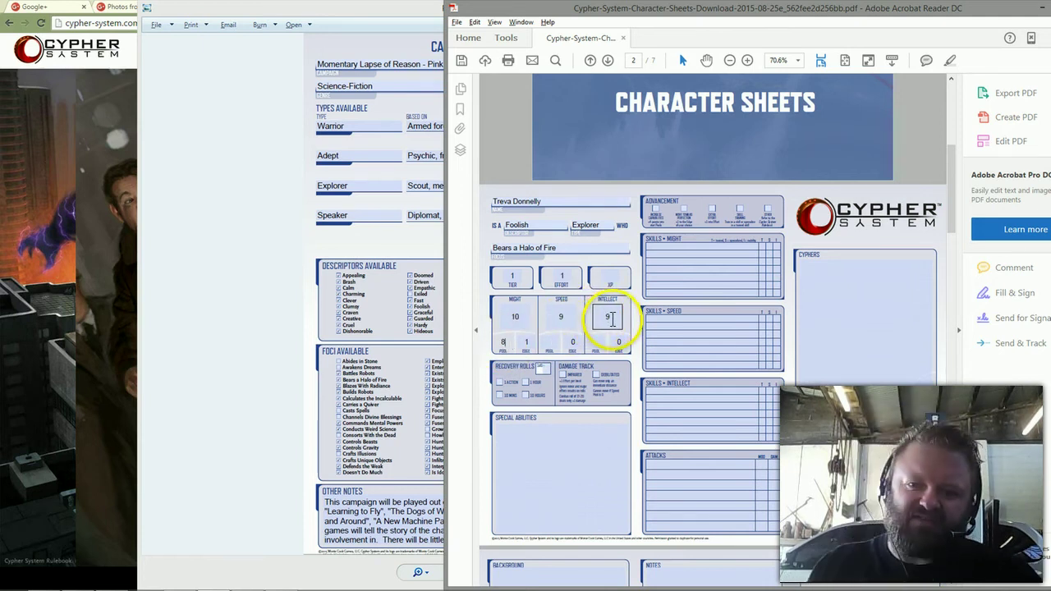
{"action": "left_click", "coordinate": [576, 343]}
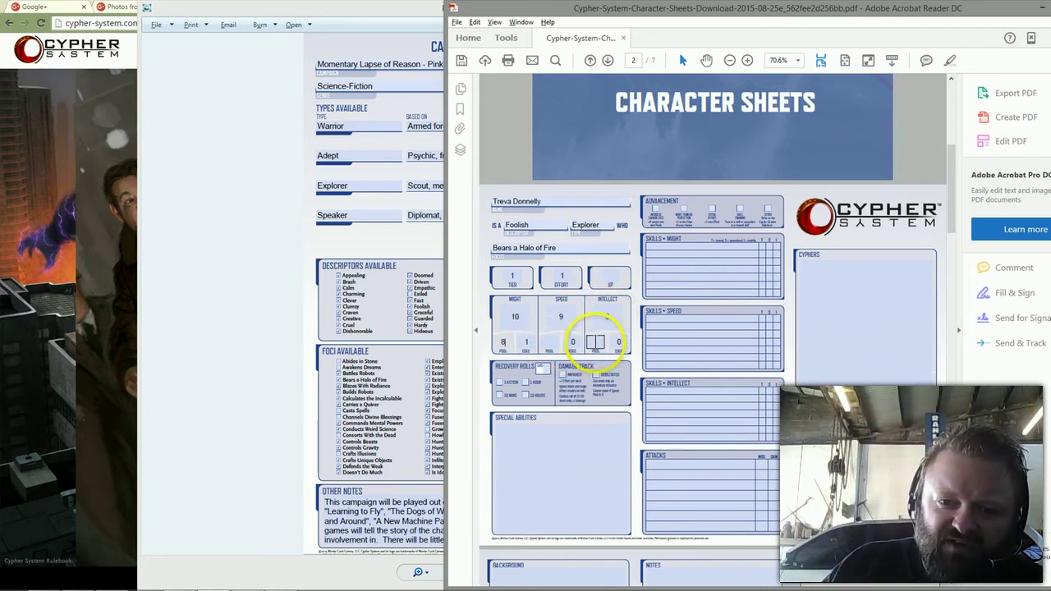
{"action": "left_click", "coordinate": [549, 342]}
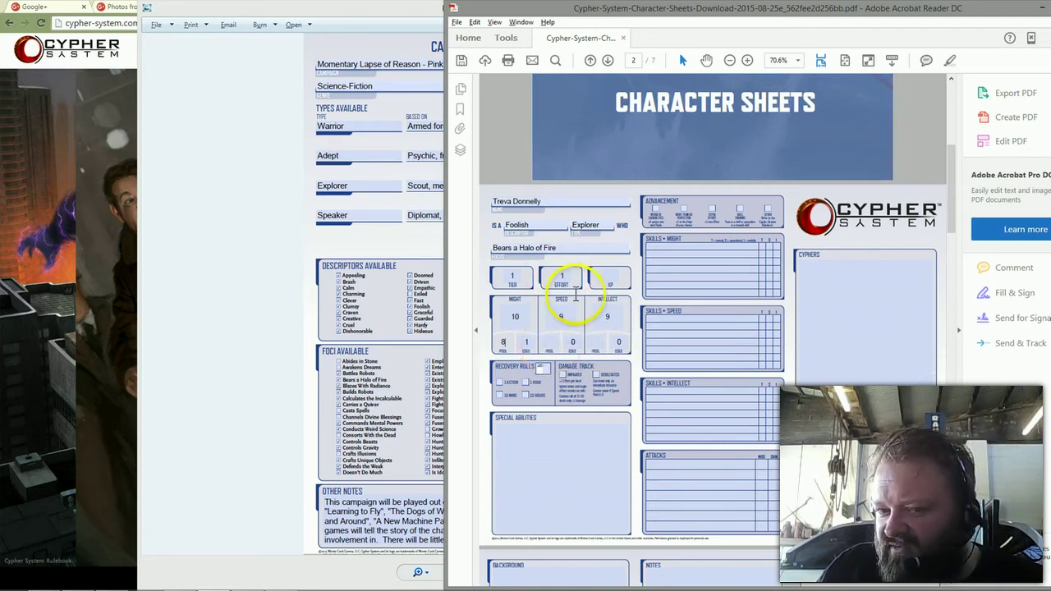
{"action": "left_click", "coordinate": [565, 285]}
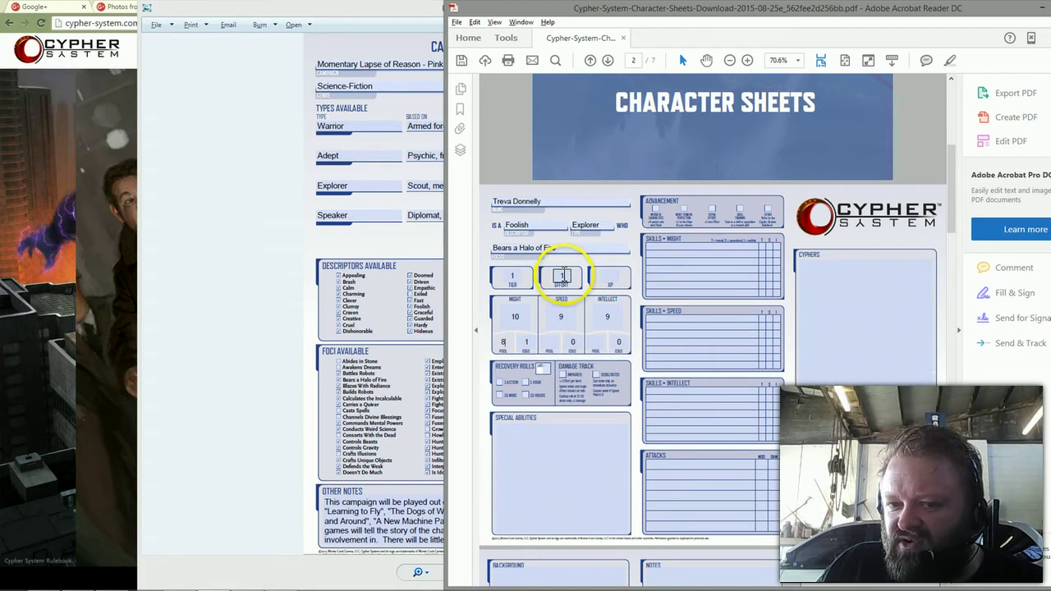
{"action": "left_click", "coordinate": [558, 274]}
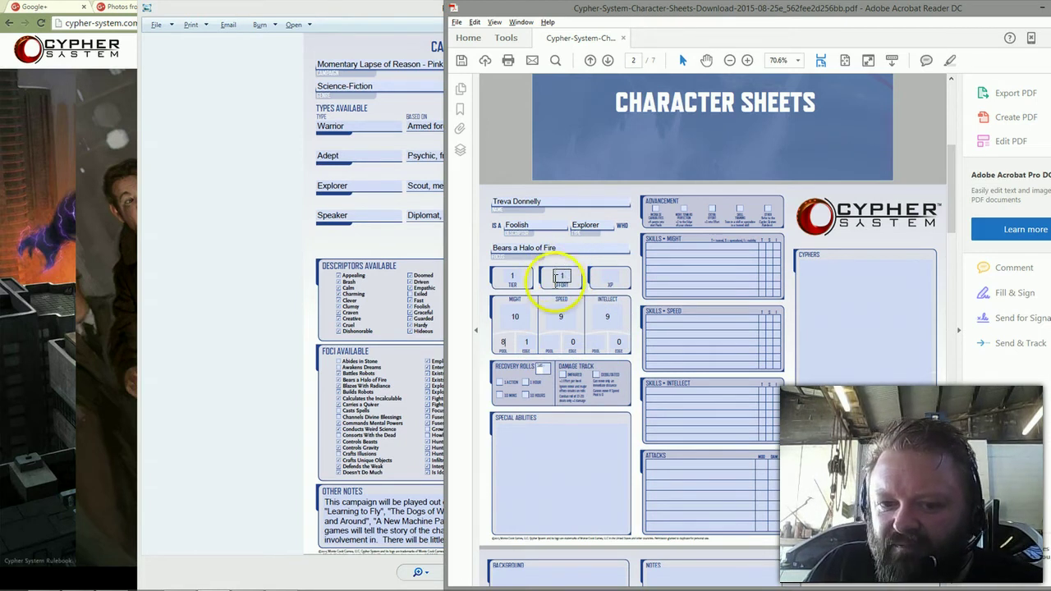
{"action": "left_click", "coordinate": [528, 341]}
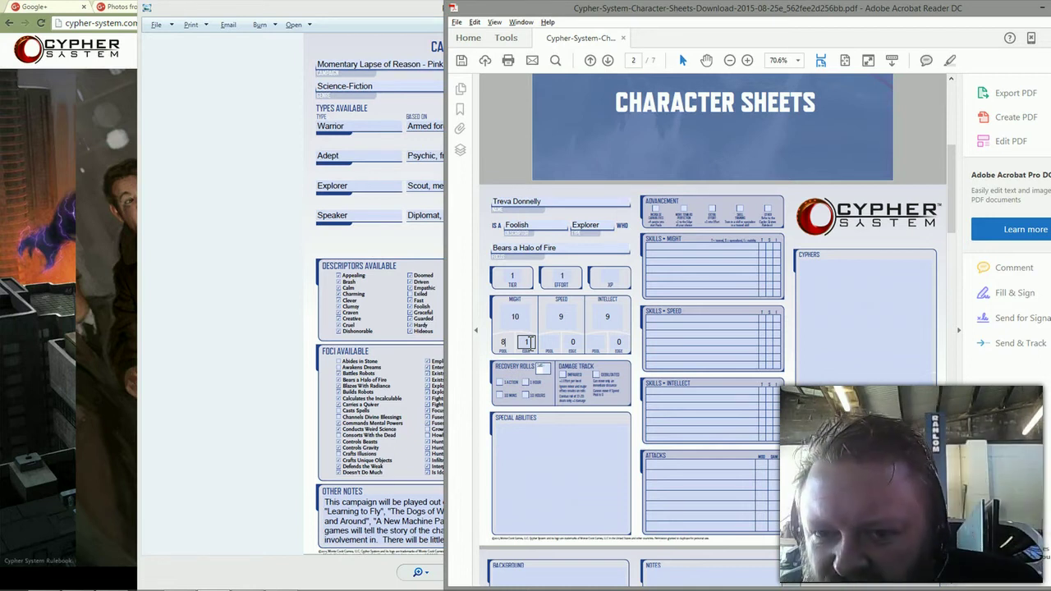
{"action": "left_click", "coordinate": [606, 447]}
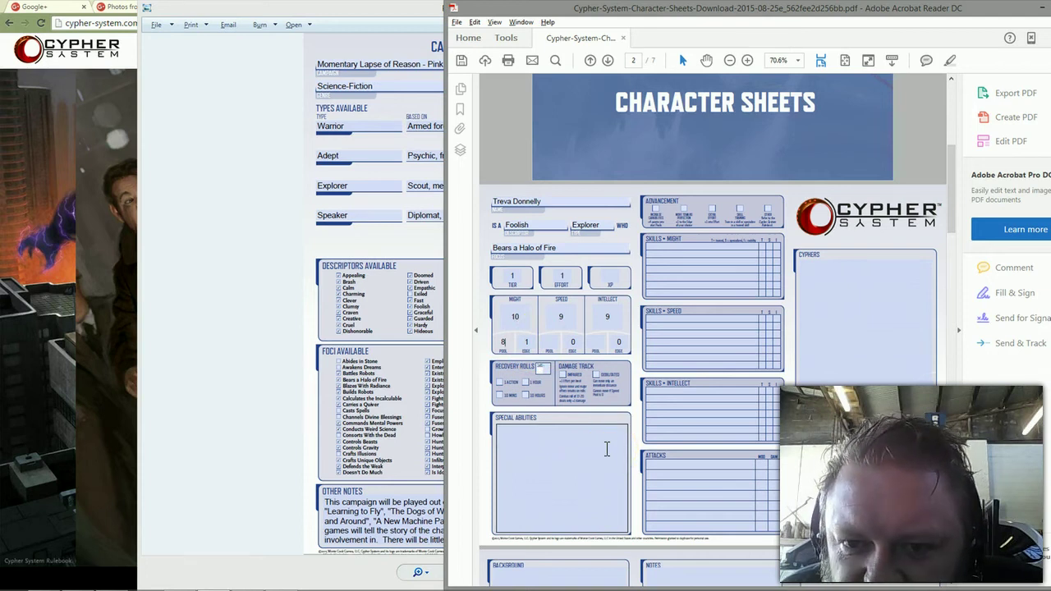
Enter "2 at any time" in the Cyphers box of the character sheet.
{"action": "scroll", "coordinate": [607, 448], "scroll_direction": "down", "scroll_amount": 4}
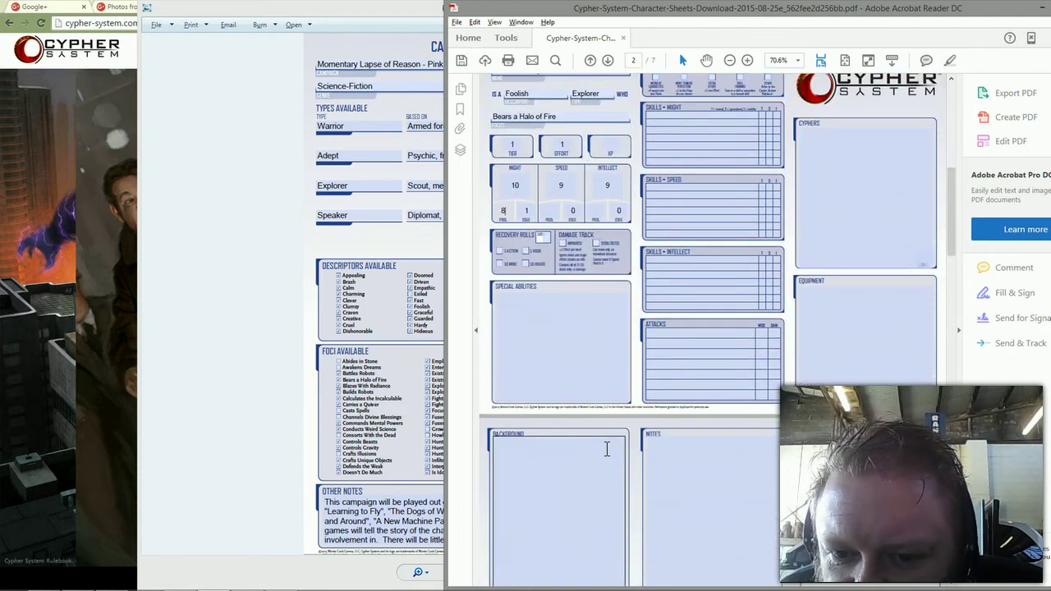
{"action": "scroll", "coordinate": [607, 448], "scroll_direction": "down", "scroll_amount": 4}
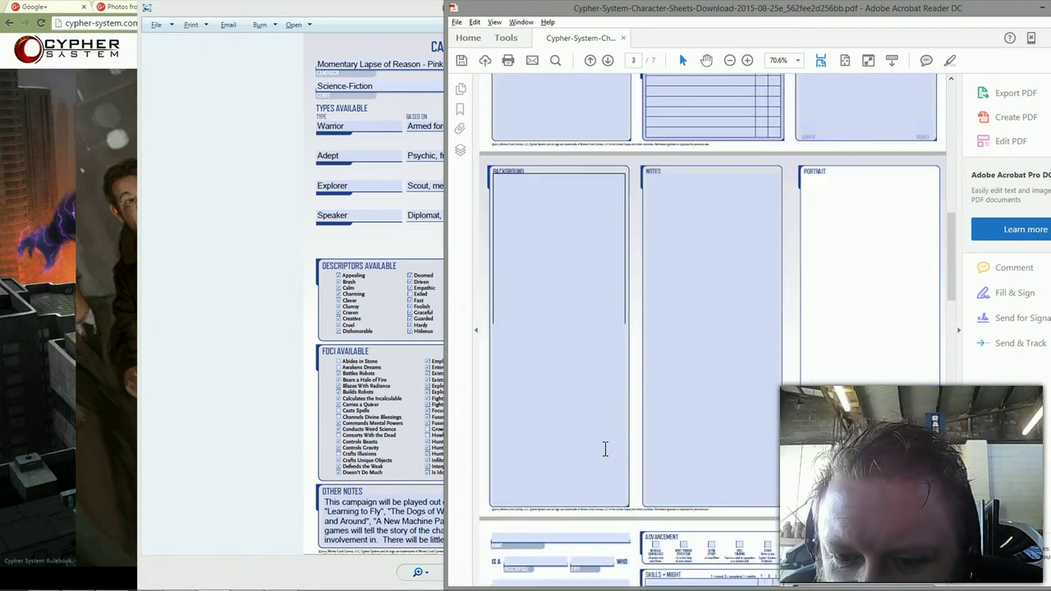
{"action": "scroll", "coordinate": [605, 449], "scroll_direction": "down", "scroll_amount": 4}
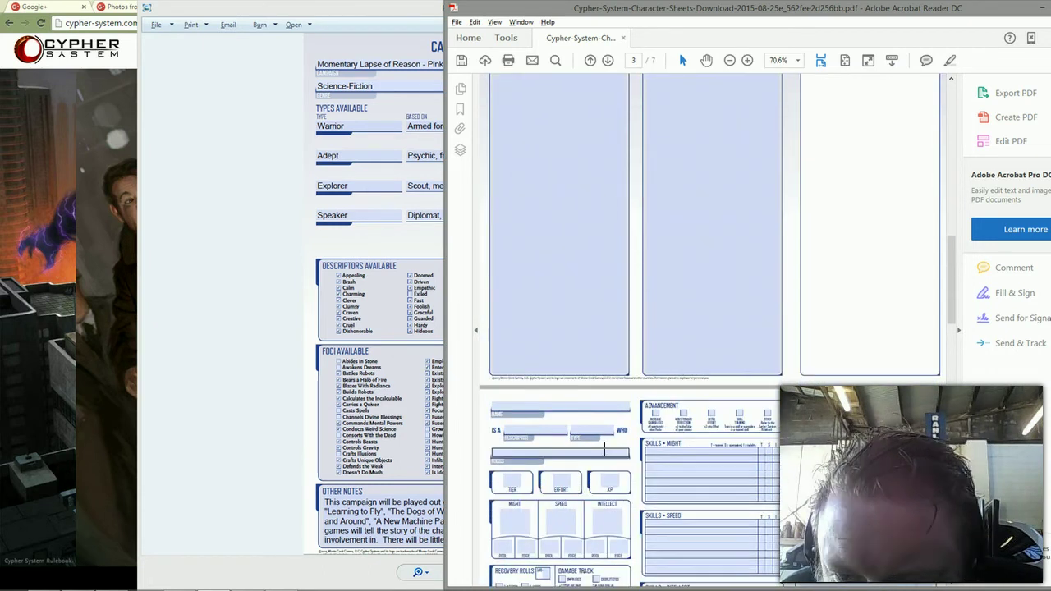
{"action": "scroll", "coordinate": [603, 449], "scroll_direction": "up", "scroll_amount": 10}
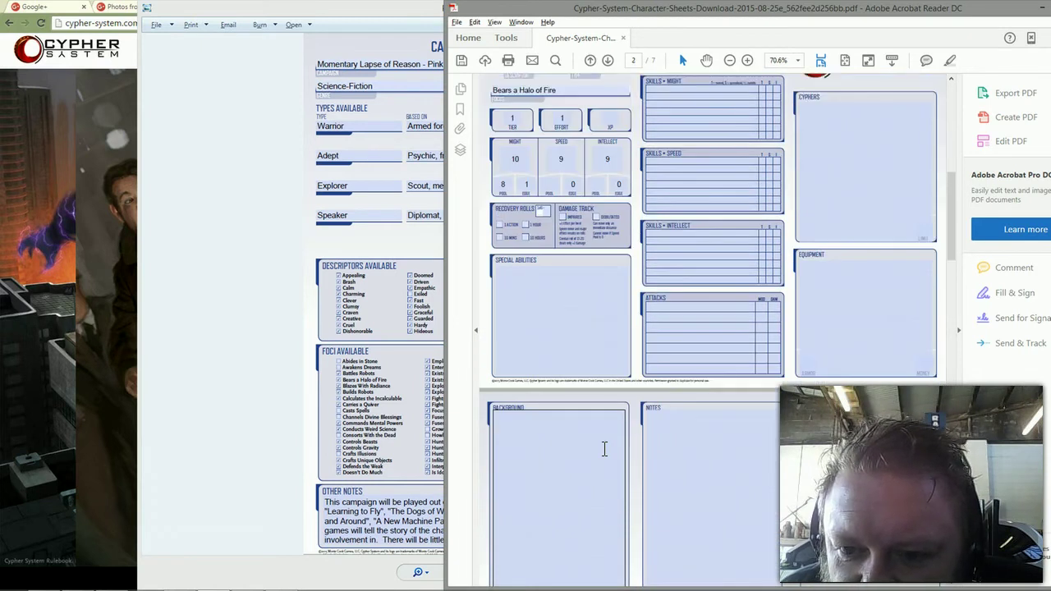
{"action": "scroll", "coordinate": [603, 449], "scroll_direction": "up", "scroll_amount": 3}
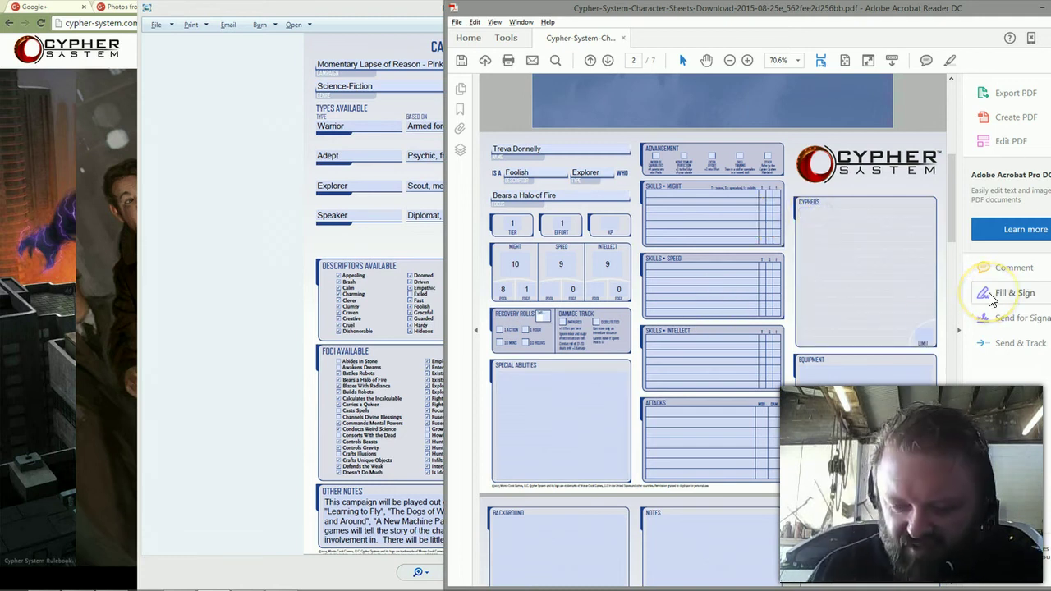
{"action": "type", "text": "2"}
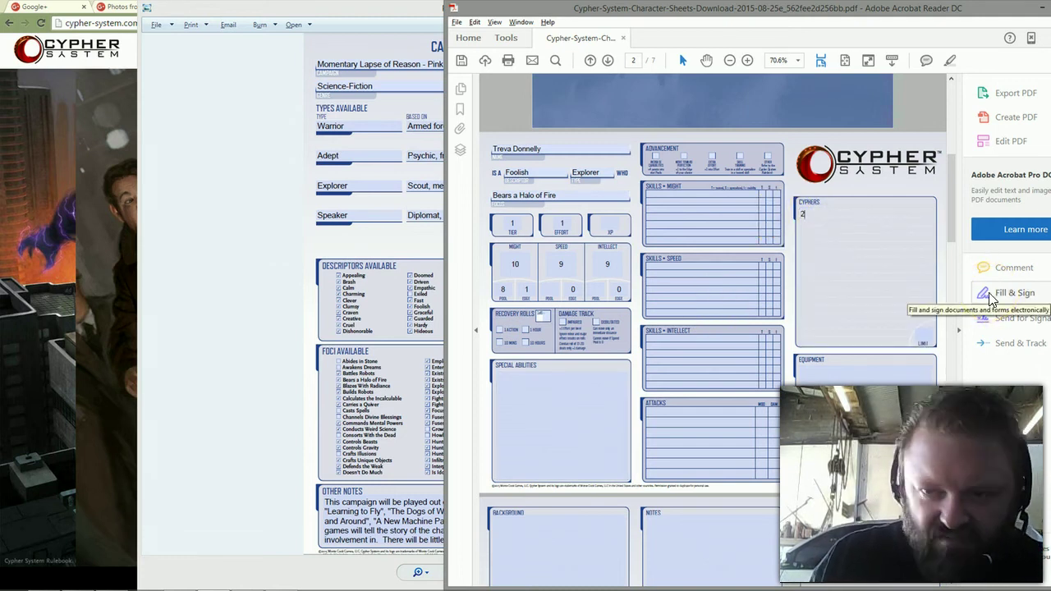
{"action": "type", "text": " a"}
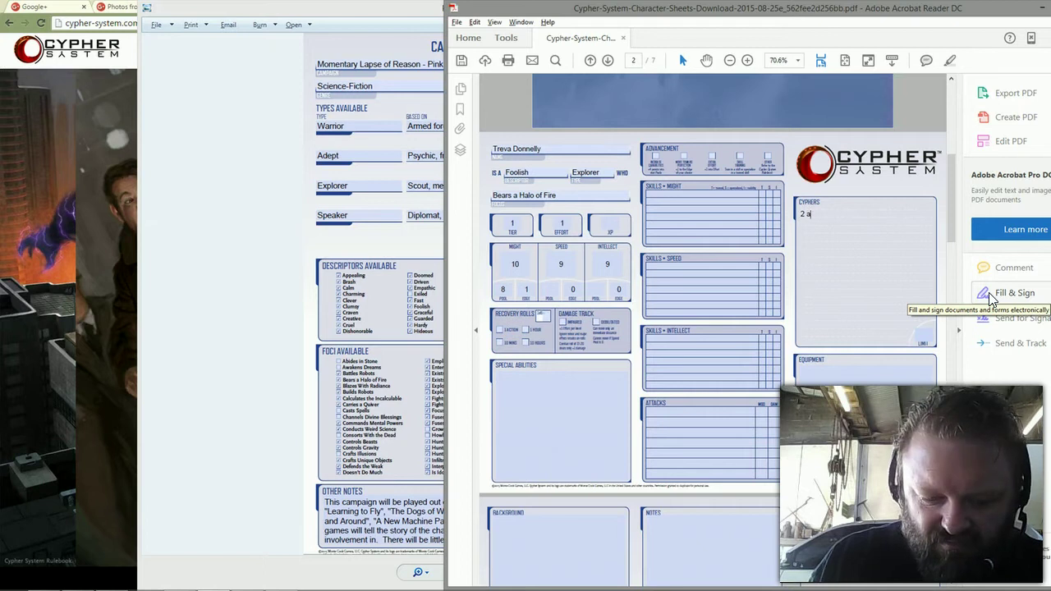
{"action": "type", "text": "t any time"}
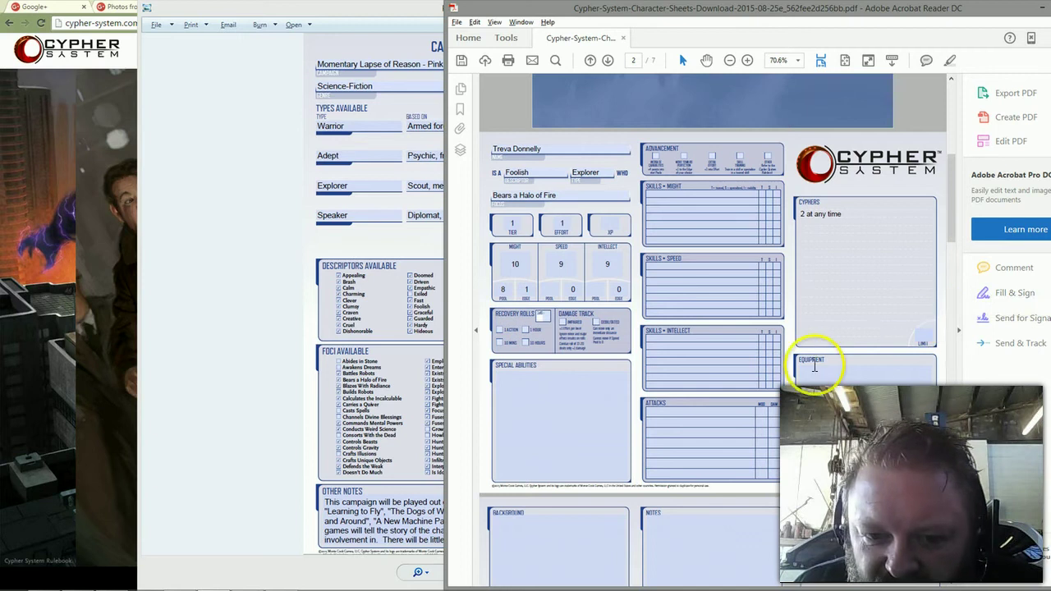
Enter "Practiced with light and medium weapons" as the first entry in the Special Abilities box.
{"action": "left_click", "coordinate": [605, 413]}
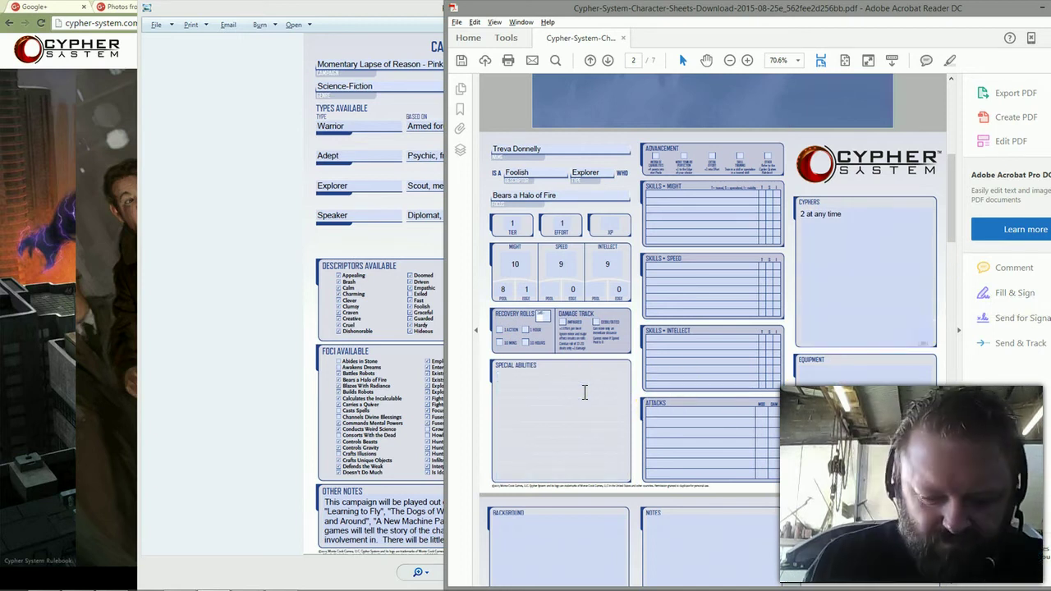
{"action": "type", "text": "Practice"}
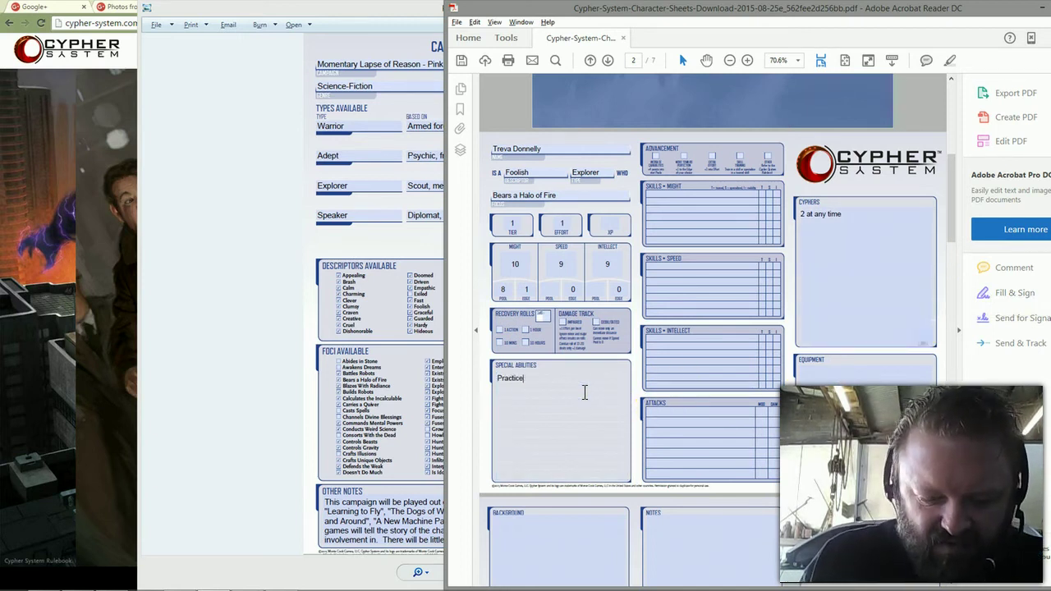
{"action": "type", "text": "d with l"}
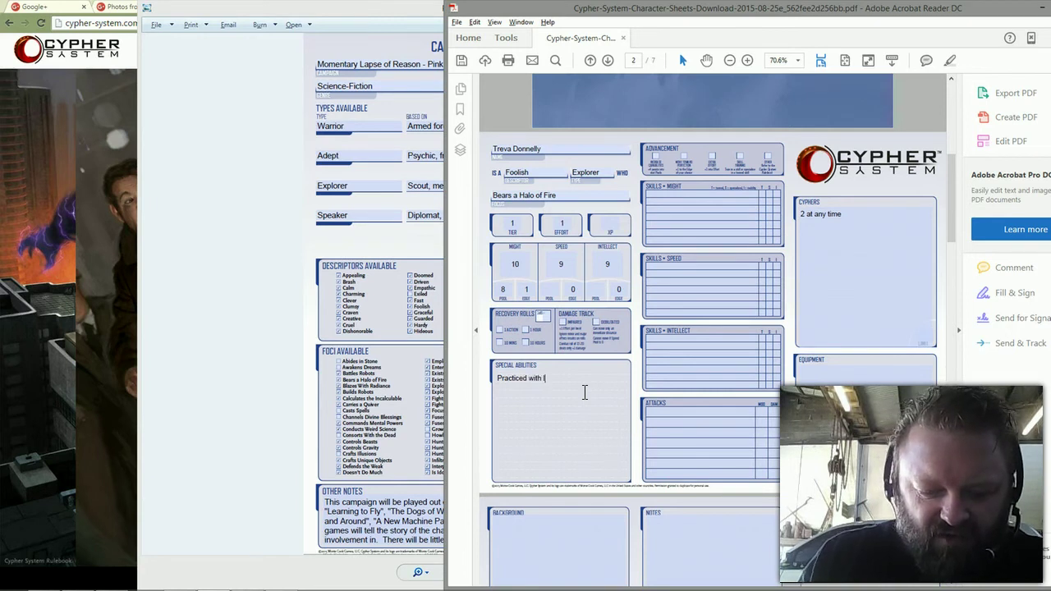
{"action": "type", "text": "ight and m"}
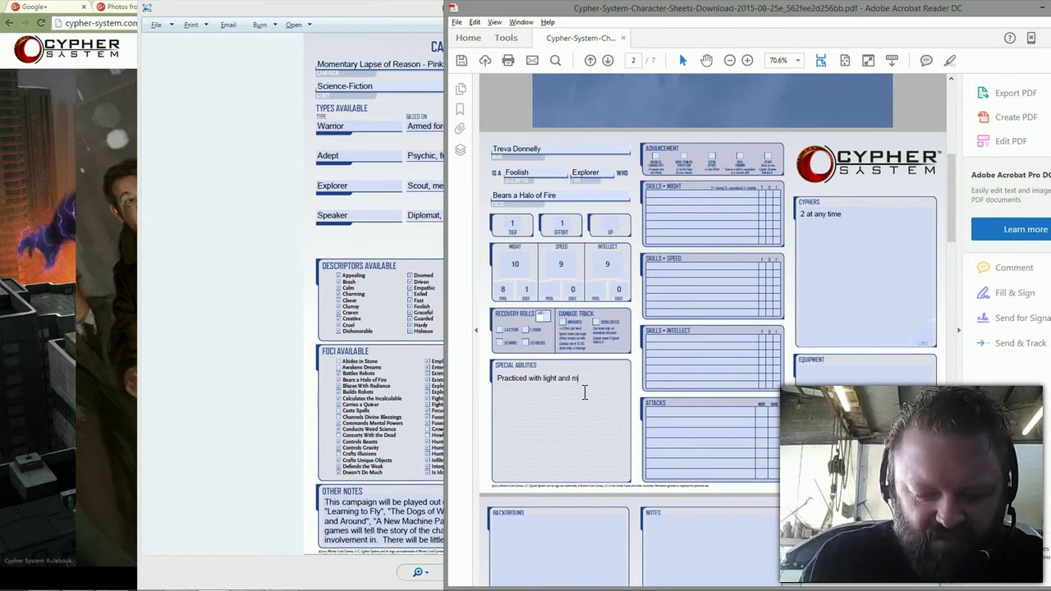
{"action": "type", "text": "edium w"}
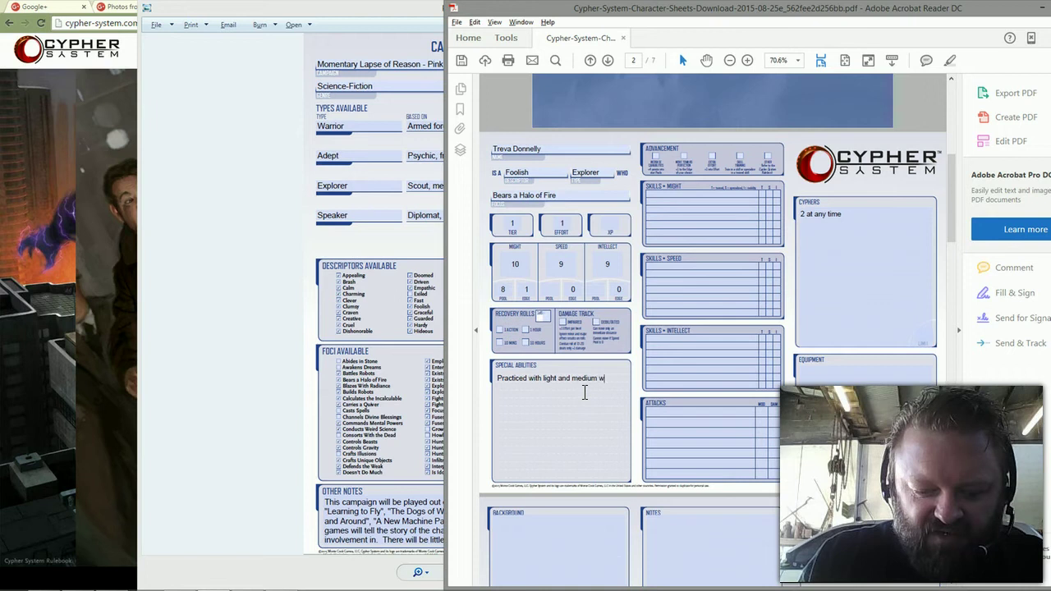
{"action": "type", "text": "eapons"}
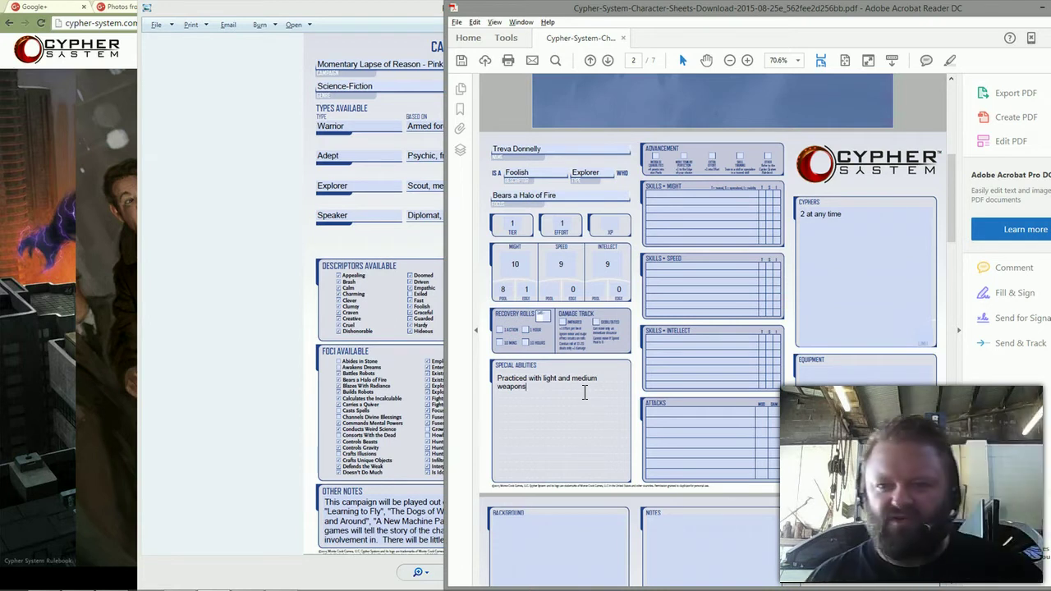
Enter "Grav Suit" as the first Equipment item and begin a new line below it.
{"action": "left_click", "coordinate": [858, 372]}
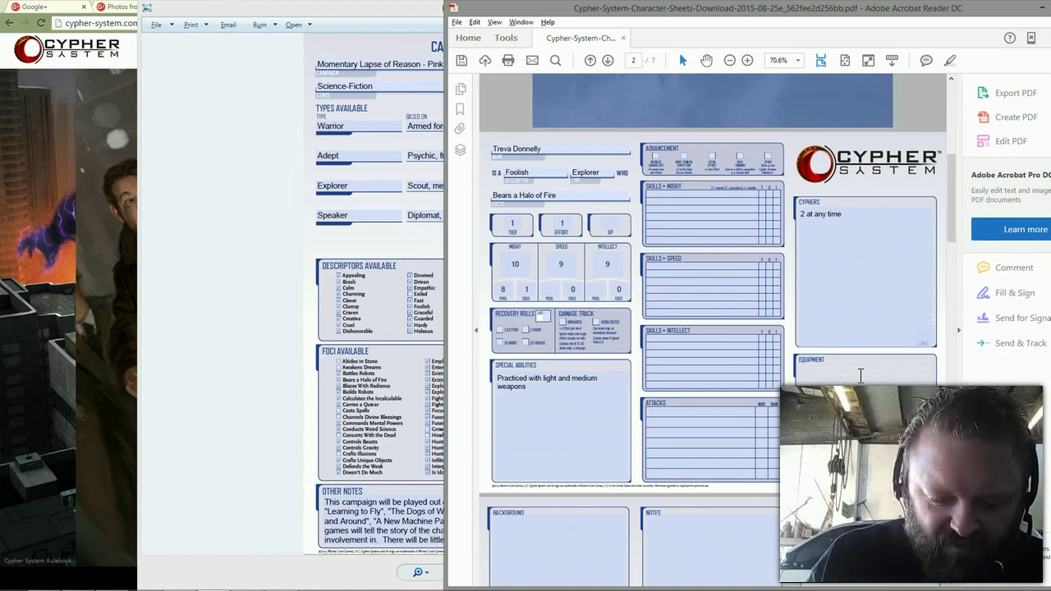
{"action": "type", "text": "Gray Su"}
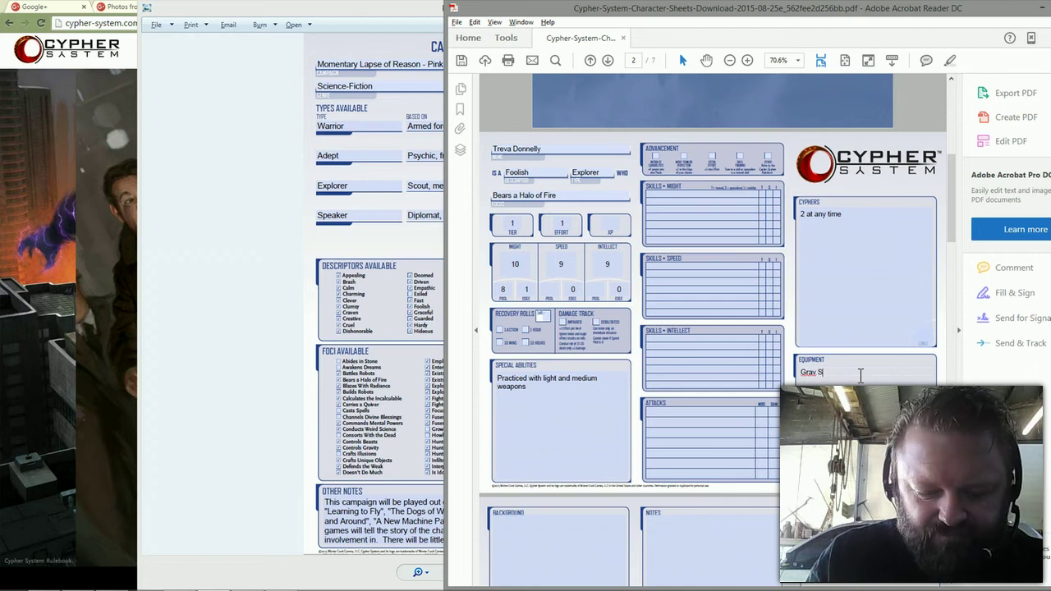
{"action": "type", "text": "it"}
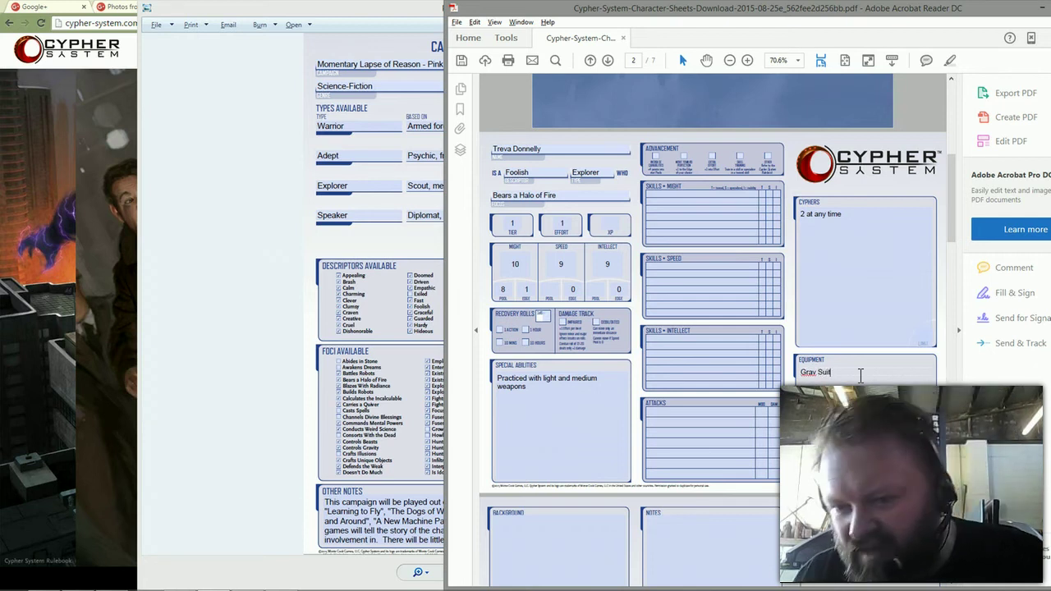
{"action": "left_click", "coordinate": [858, 364]}
{"action": "left_click", "coordinate": [838, 369]}
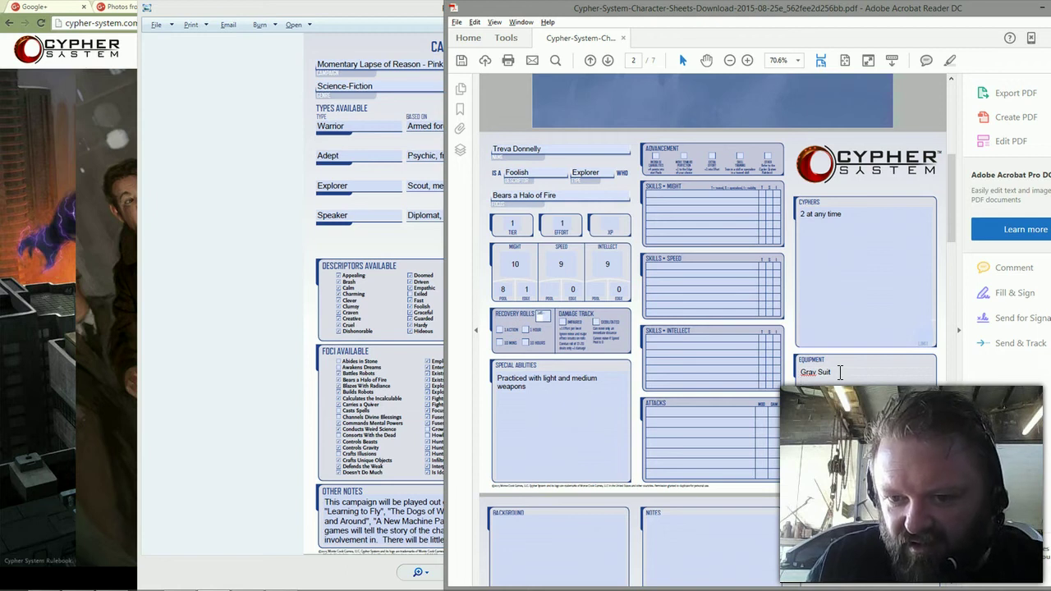
{"action": "key", "text": "Return"}
{"action": "type", "text": "Blaster"}
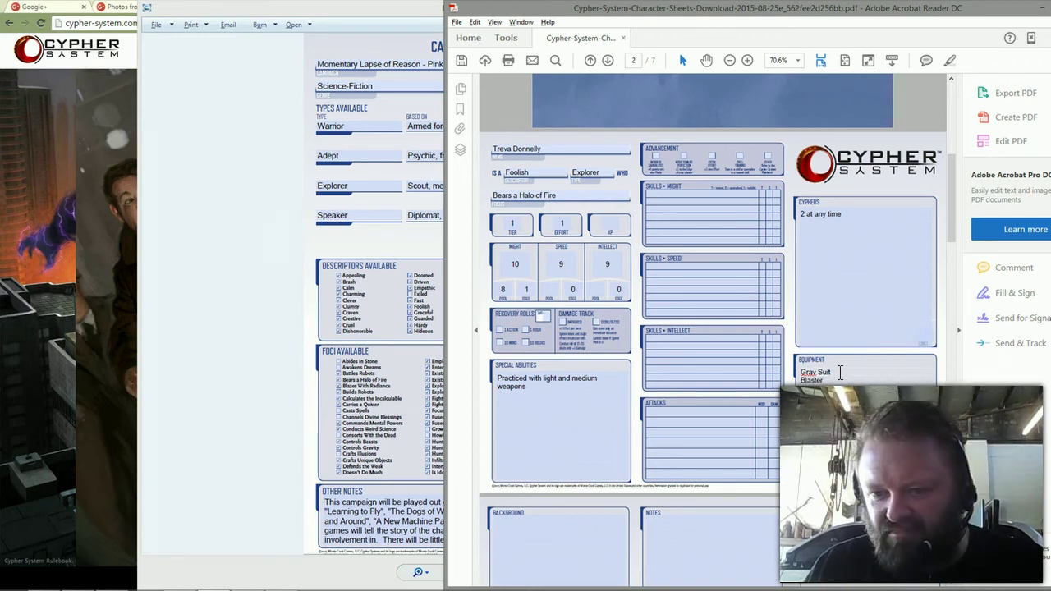
{"action": "key", "text": "BackSpace"}
{"action": "key", "text": "BackSpace"}
{"action": "key", "text": "BackSpace"}
{"action": "key", "text": "BackSpace"}
{"action": "key", "text": "BackSpace"}
{"action": "key", "text": "BackSpace"}
{"action": "key", "text": "BackSpace"}
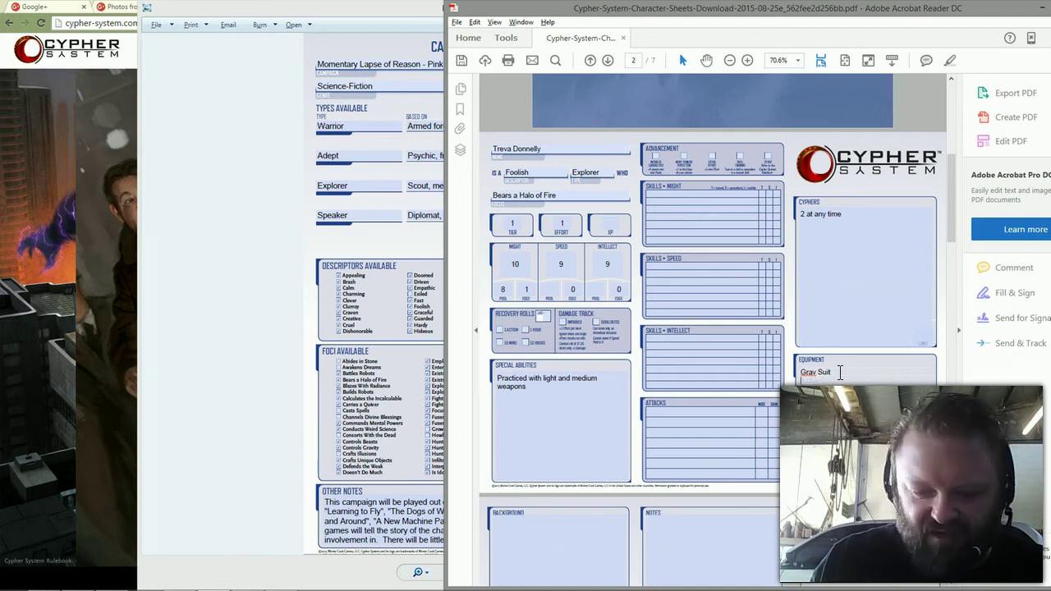
Add "Laser Pistol" as the second item in the Equipment box.
{"action": "type", "text": "Las"}
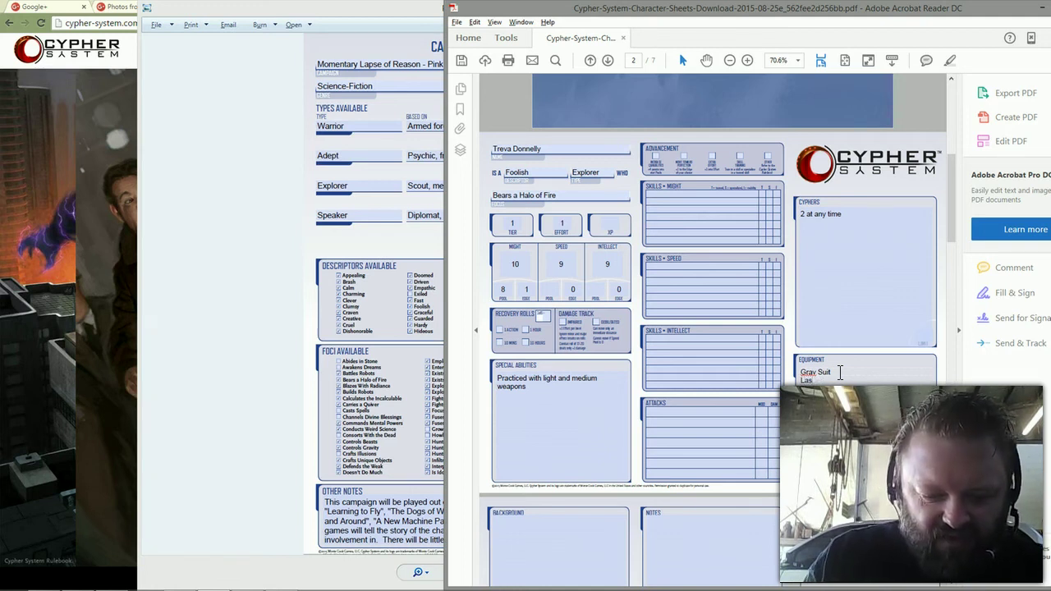
{"action": "type", "text": "er Pistol"}
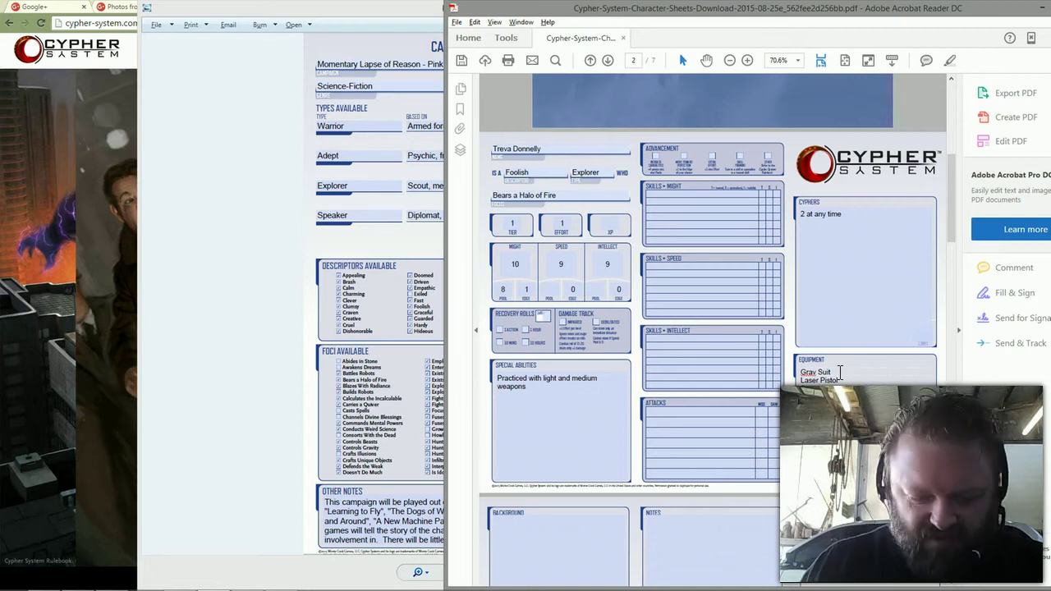
{"action": "key", "text": "alt+Tab"}
{"action": "left_click", "coordinate": [839, 398]}
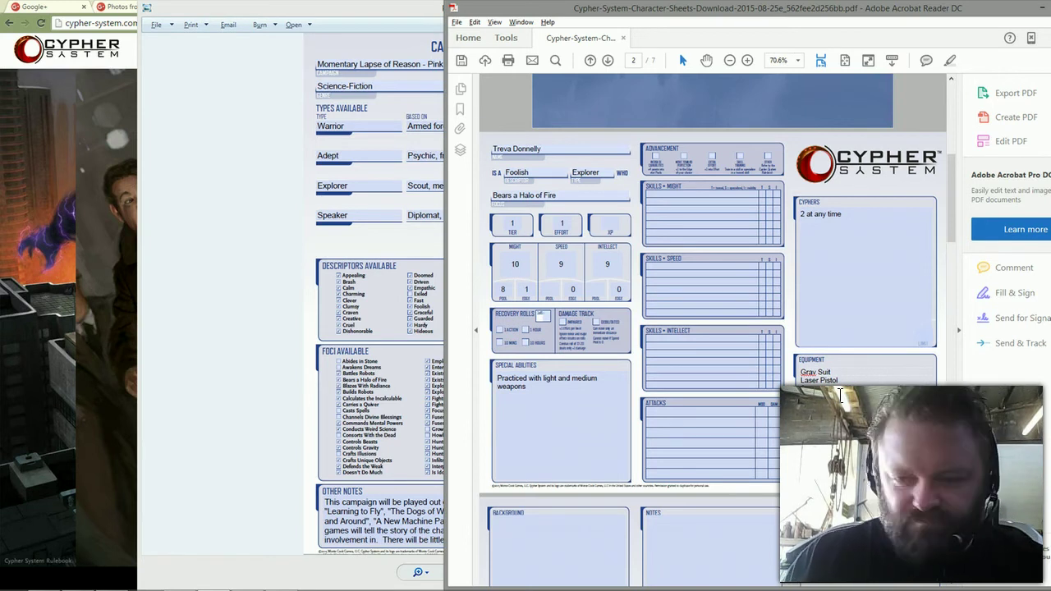
{"action": "left_click", "coordinate": [846, 361]}
{"action": "left_click", "coordinate": [838, 415]}
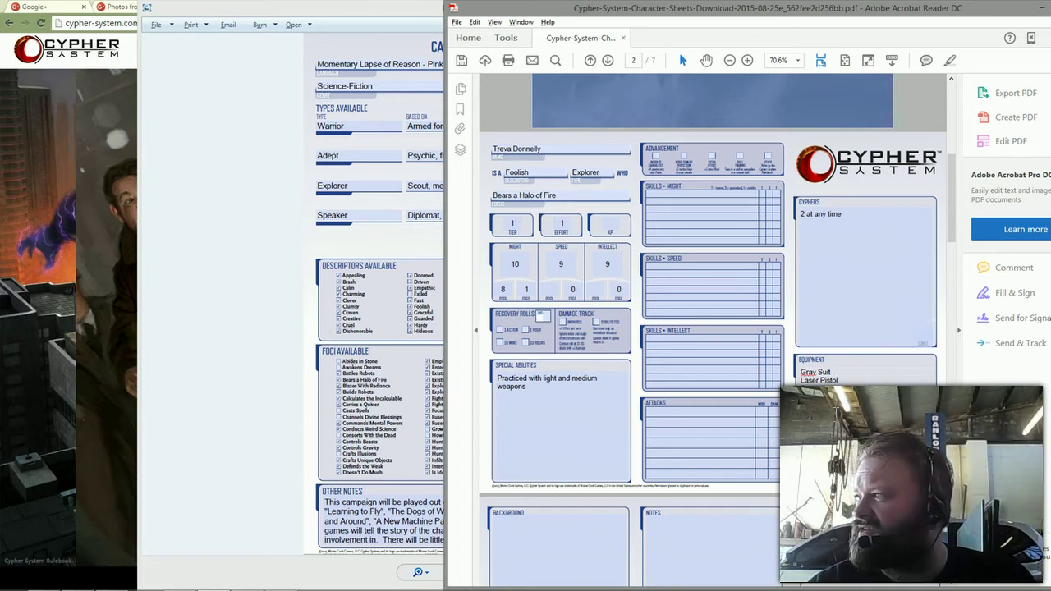
Add "Danger Sense (1 Speed Point)" on a new line below the weapons entry in Special Abilities.
{"action": "left_click", "coordinate": [556, 392]}
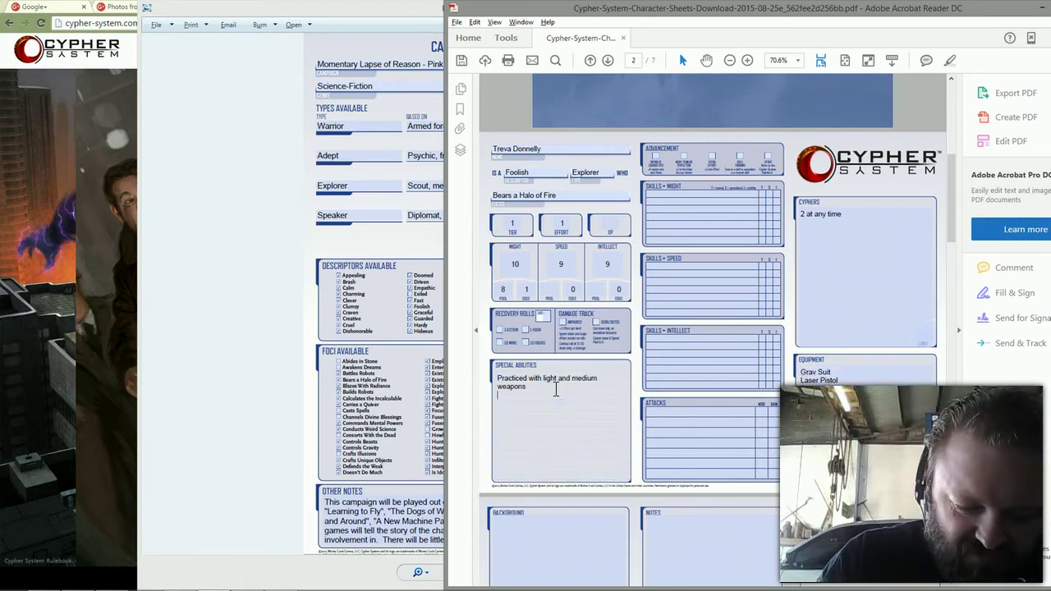
{"action": "type", "text": "Danger"}
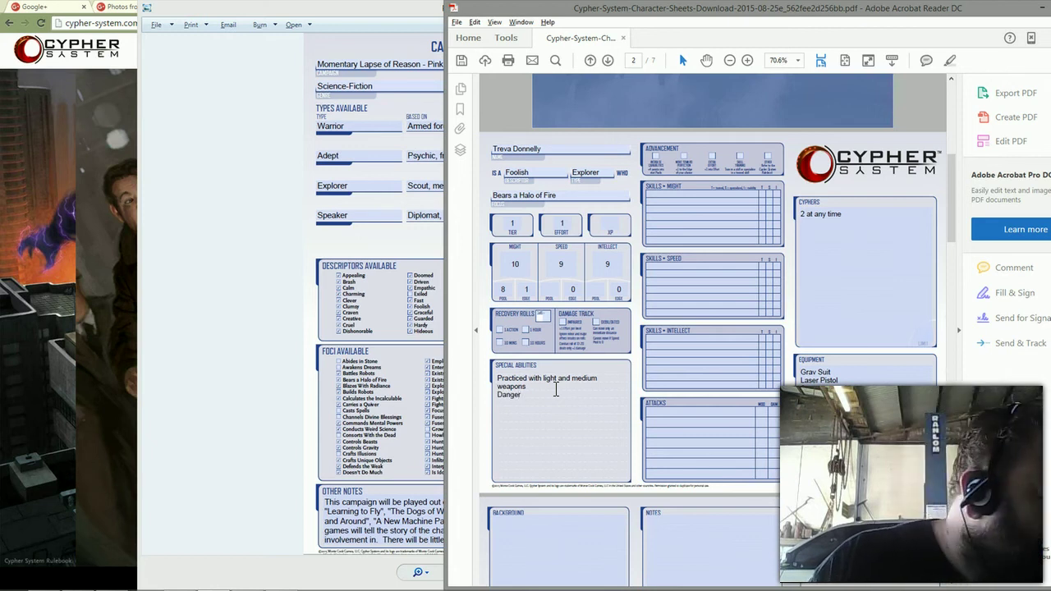
{"action": "type", "text": " Sense"}
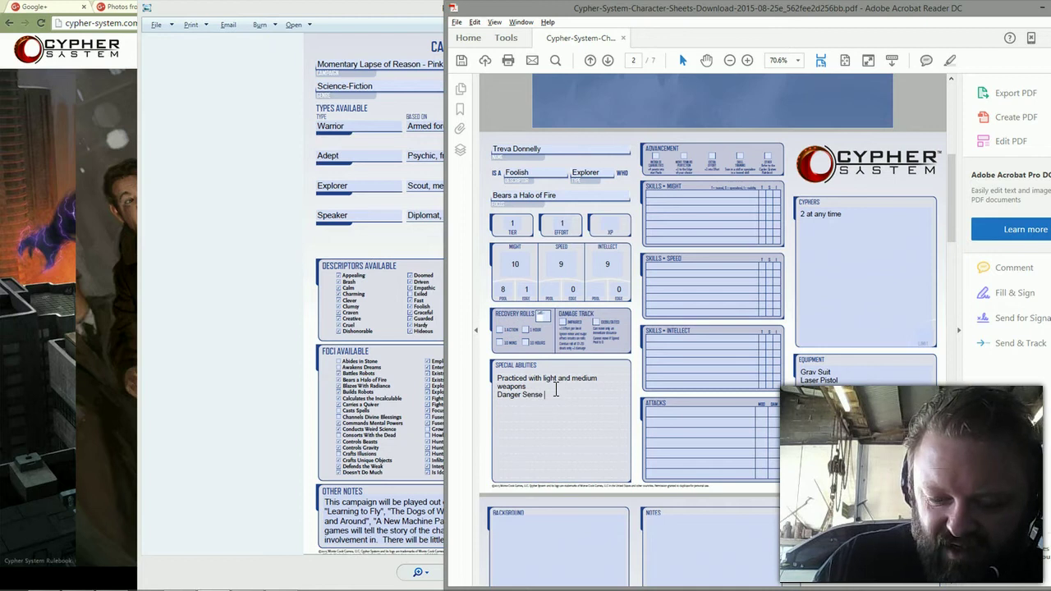
{"action": "type", "text": " (1"}
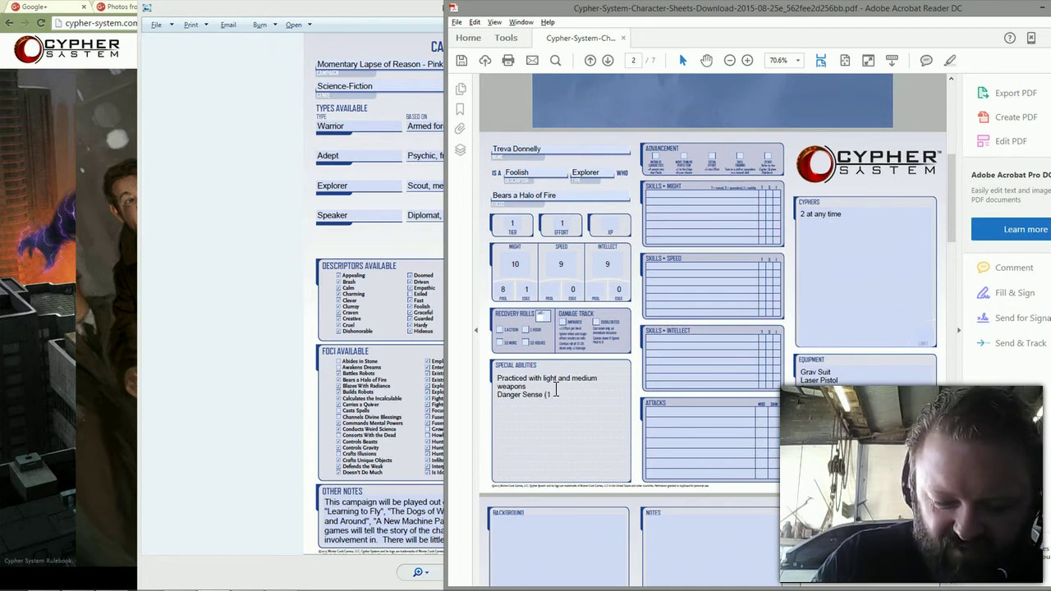
{"action": "type", "text": " Speed"}
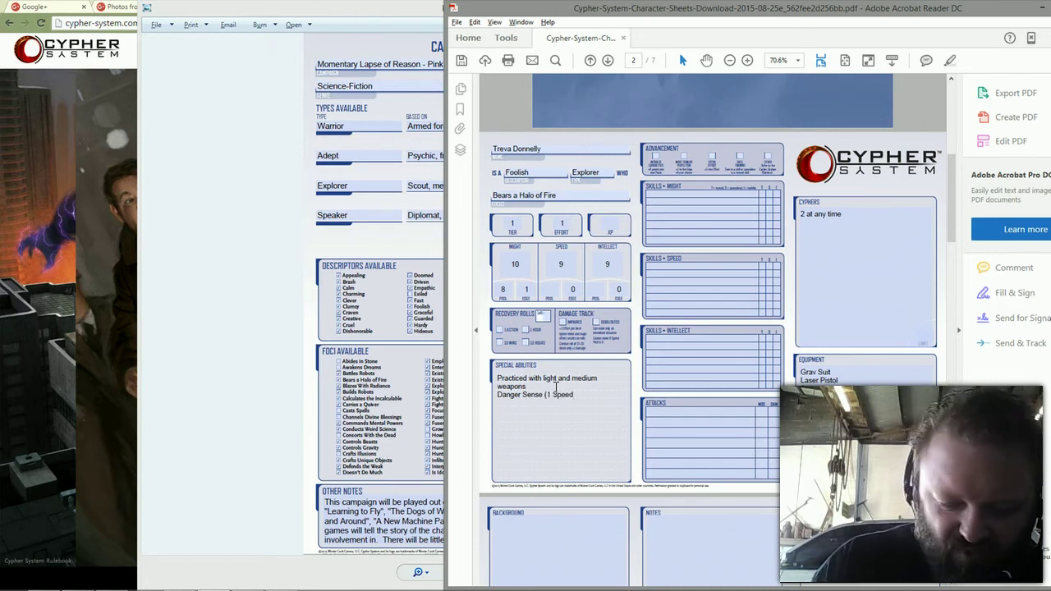
{"action": "type", "text": " Point)"}
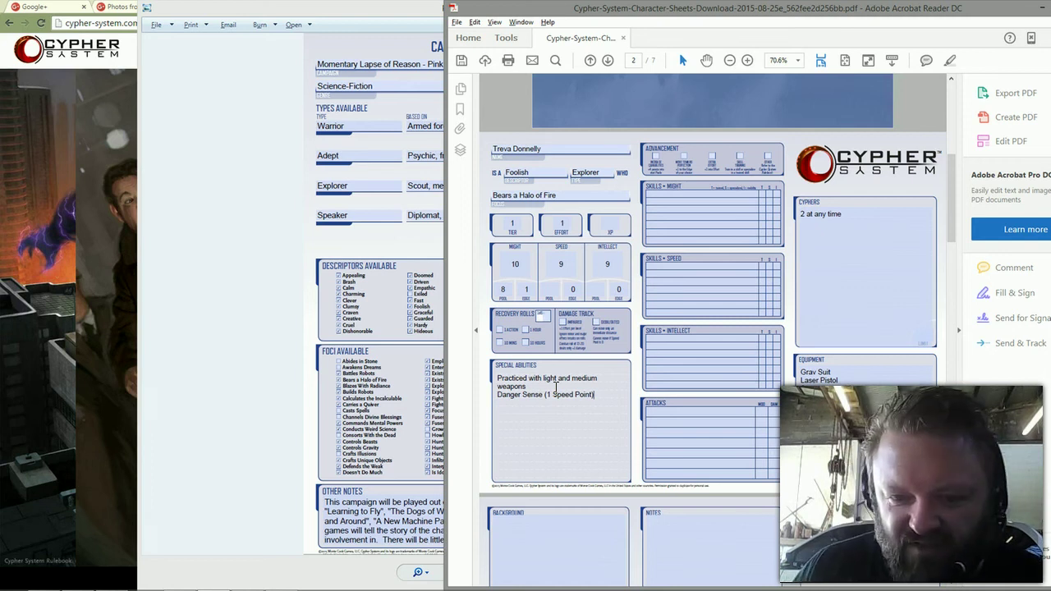
Add "Extra Edge" on a new line in Special Abilities and set the Speed Edge to 1.
{"action": "type", "text": "E"}
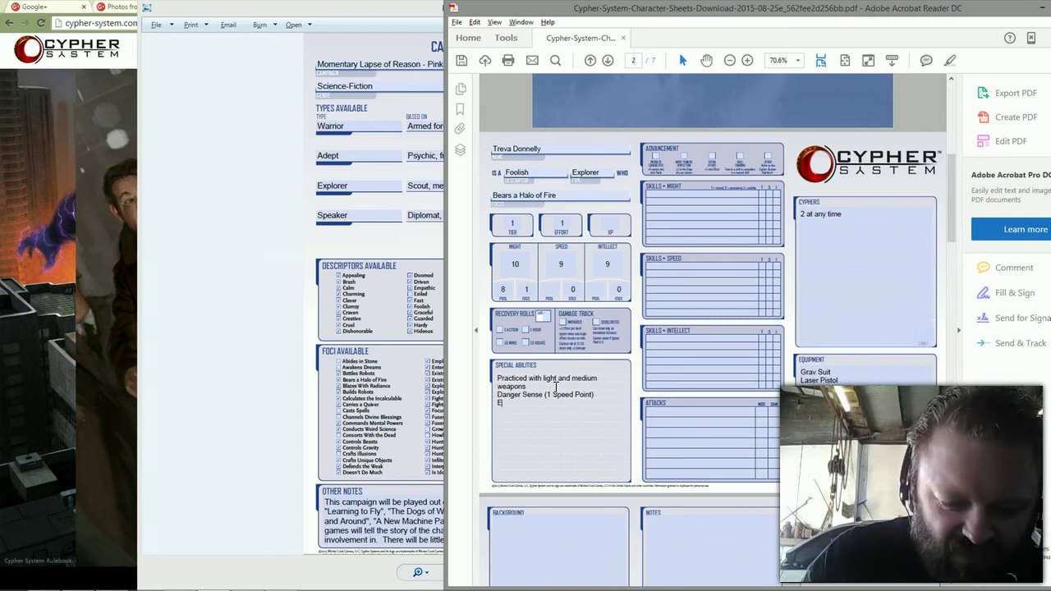
{"action": "type", "text": "xtra Edge"}
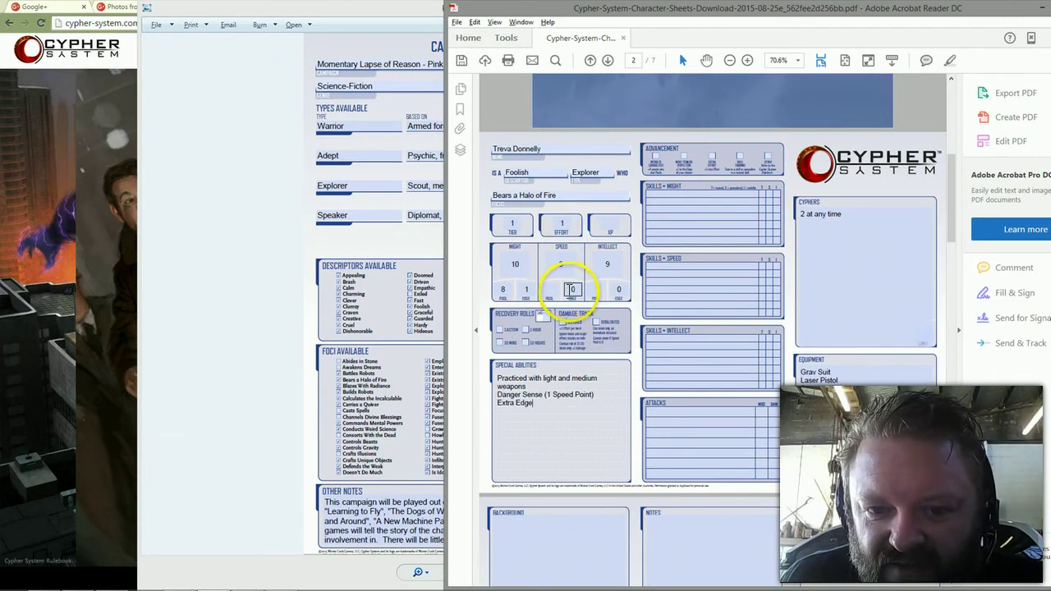
{"action": "left_click", "coordinate": [574, 289]}
{"action": "type", "text": "1"}
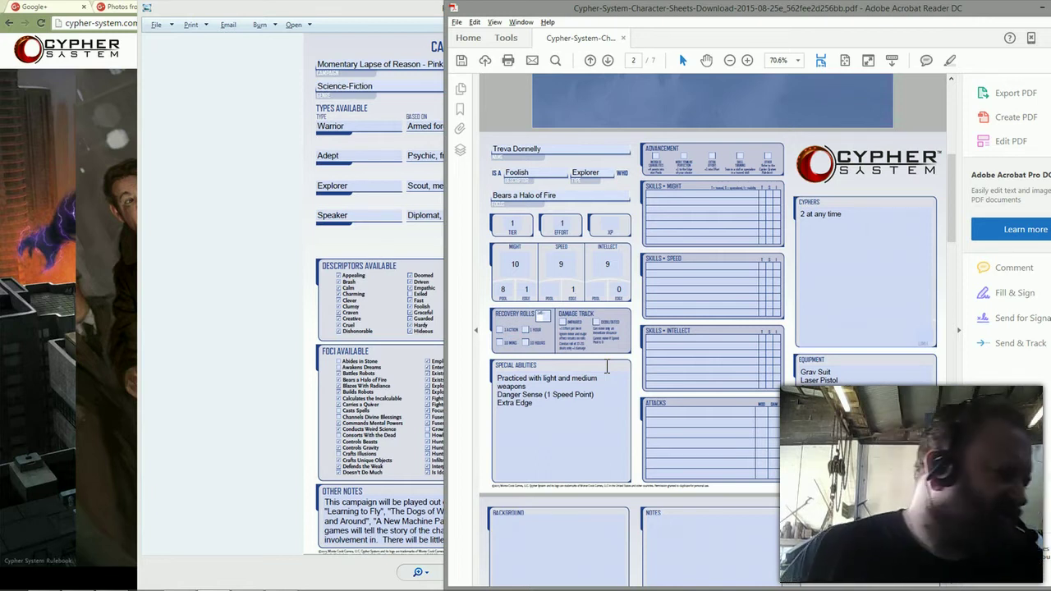
Add "Trained without Armor" on a new line below Extra Edge in Special Abilities.
{"action": "left_click", "coordinate": [603, 365]}
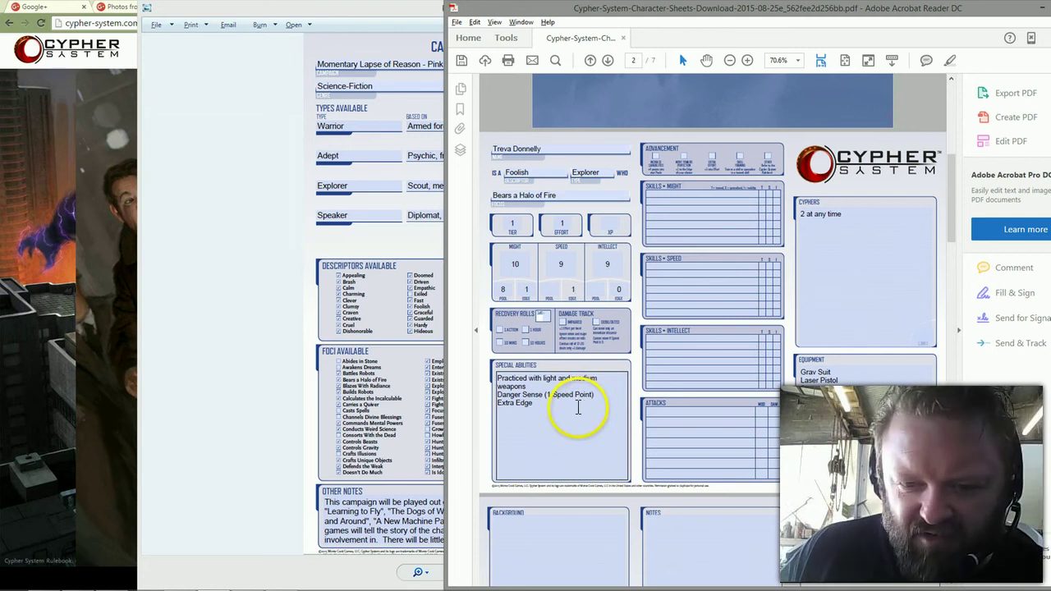
{"action": "left_click", "coordinate": [559, 407]}
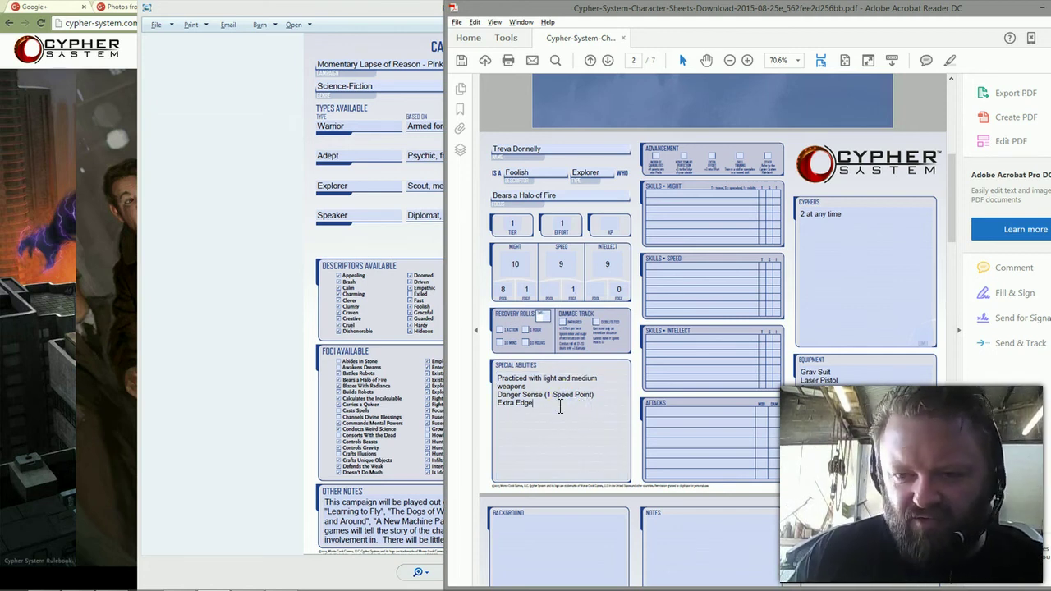
{"action": "key", "text": "Return"}
{"action": "type", "text": "Trained wi"}
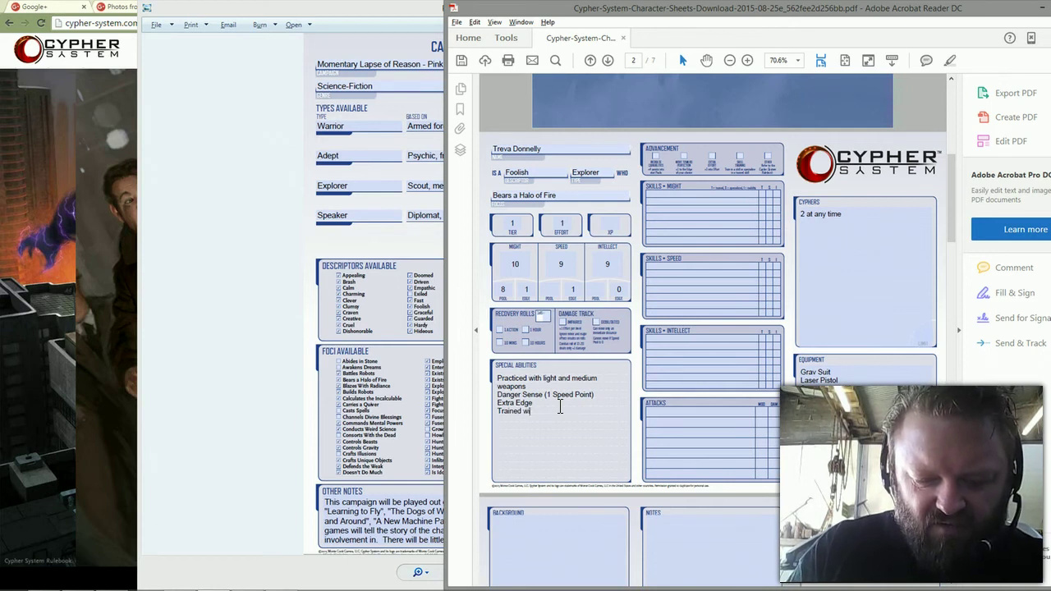
{"action": "type", "text": "thout "}
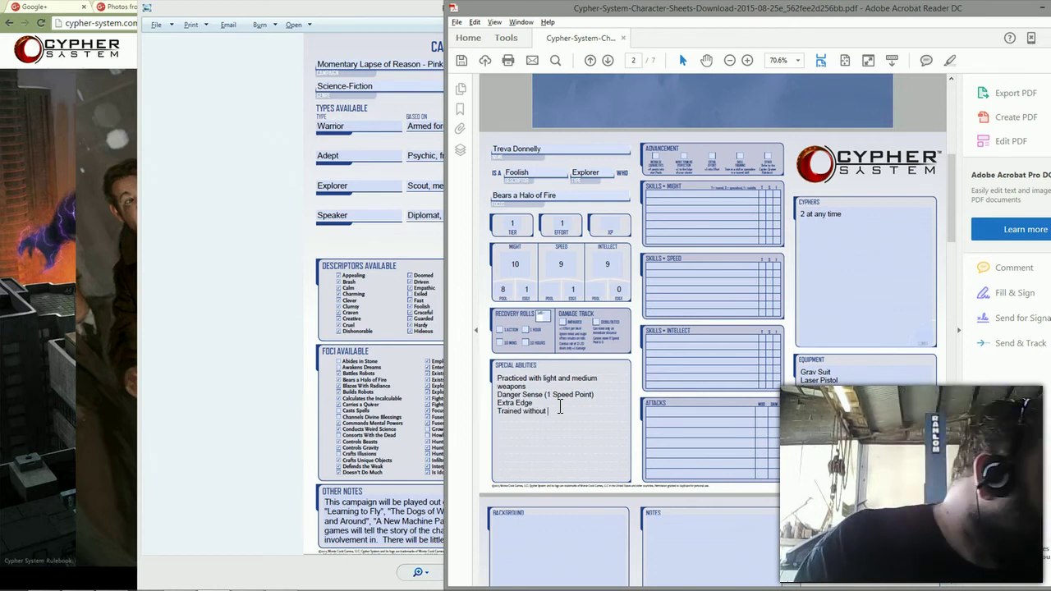
{"action": "type", "text": "Armor"}
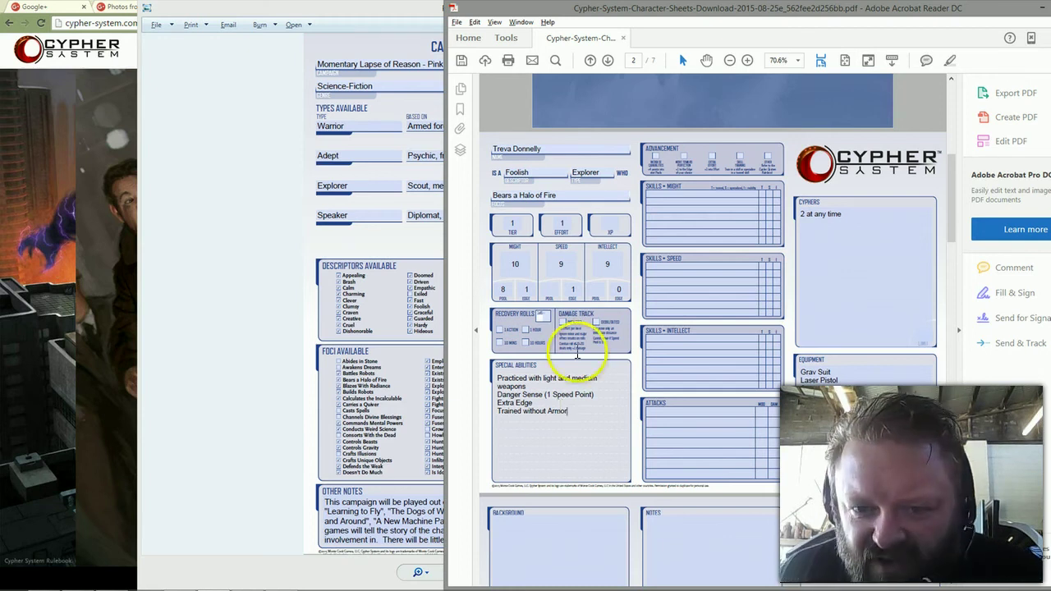
Enter "When wearing no armor - speed defense" as the first Speed skill and mark it as trained.
{"action": "left_click", "coordinate": [675, 267]}
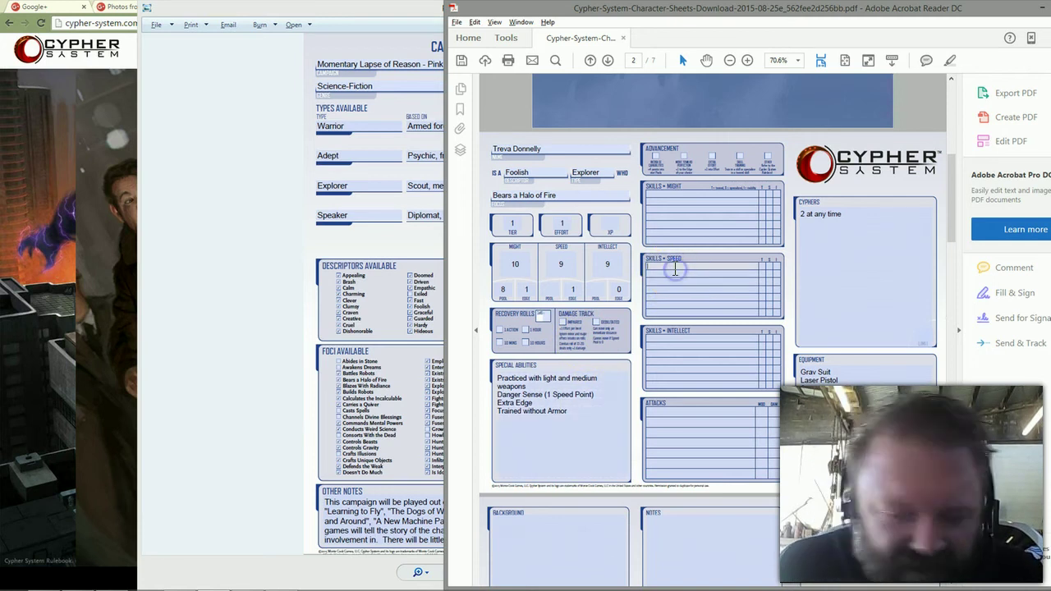
{"action": "type", "text": "When we"}
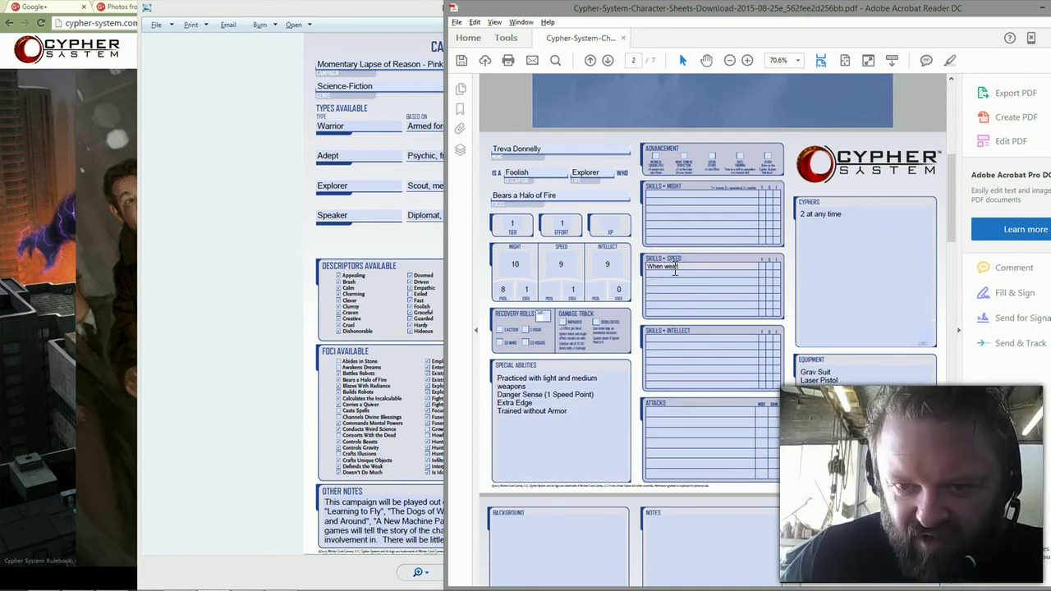
{"action": "type", "text": "aring no armor - s"}
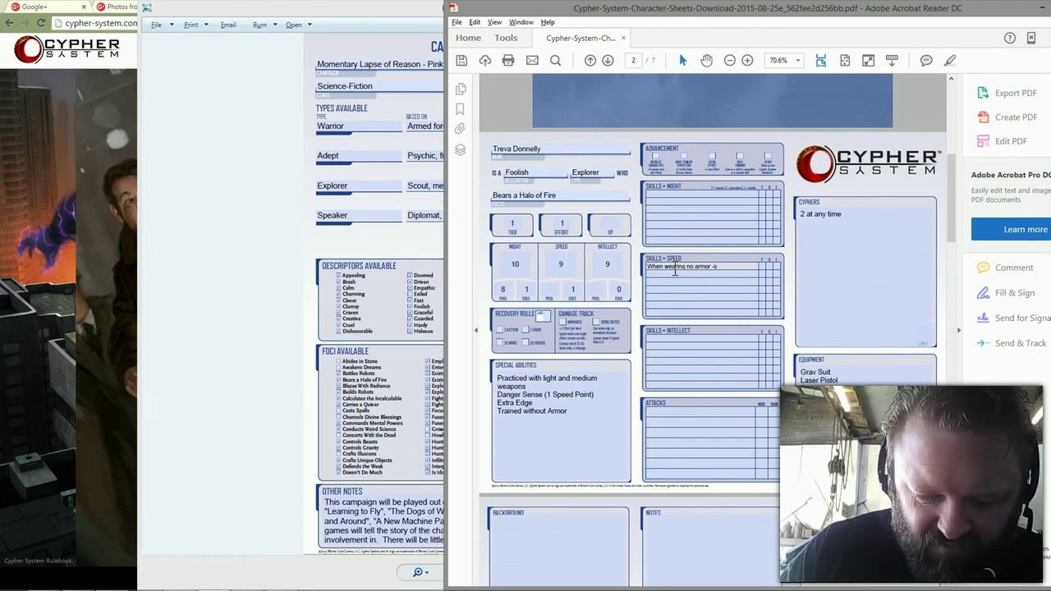
{"action": "type", "text": "peed de"}
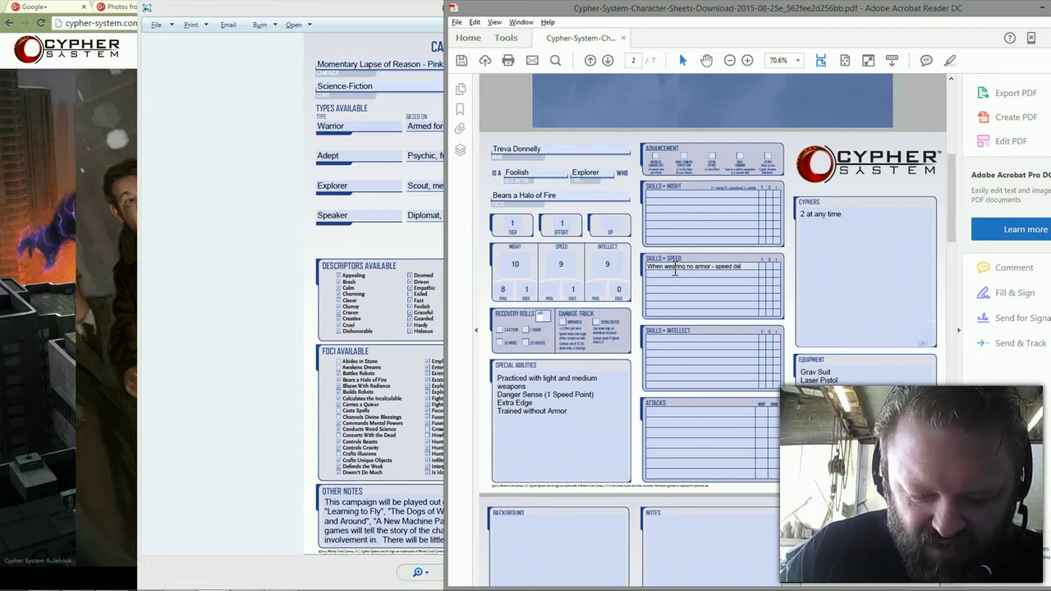
{"action": "type", "text": "fense"}
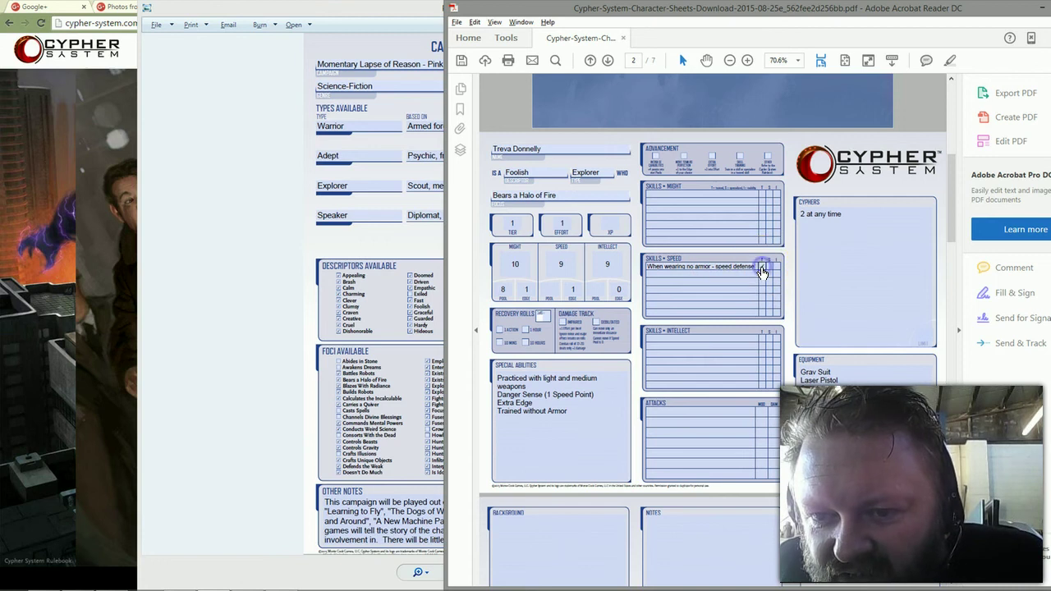
{"action": "left_click", "coordinate": [762, 272]}
{"action": "left_click", "coordinate": [735, 306]}
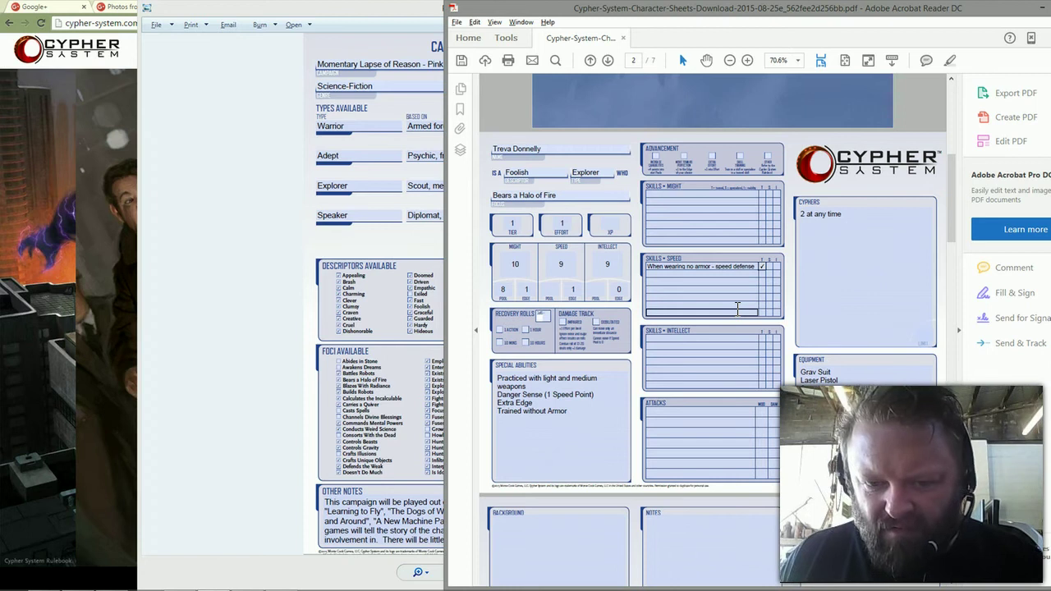
{"action": "left_click", "coordinate": [737, 306]}
Add "Endurance" on a new line in Special Abilities.
{"action": "left_click", "coordinate": [525, 422]}
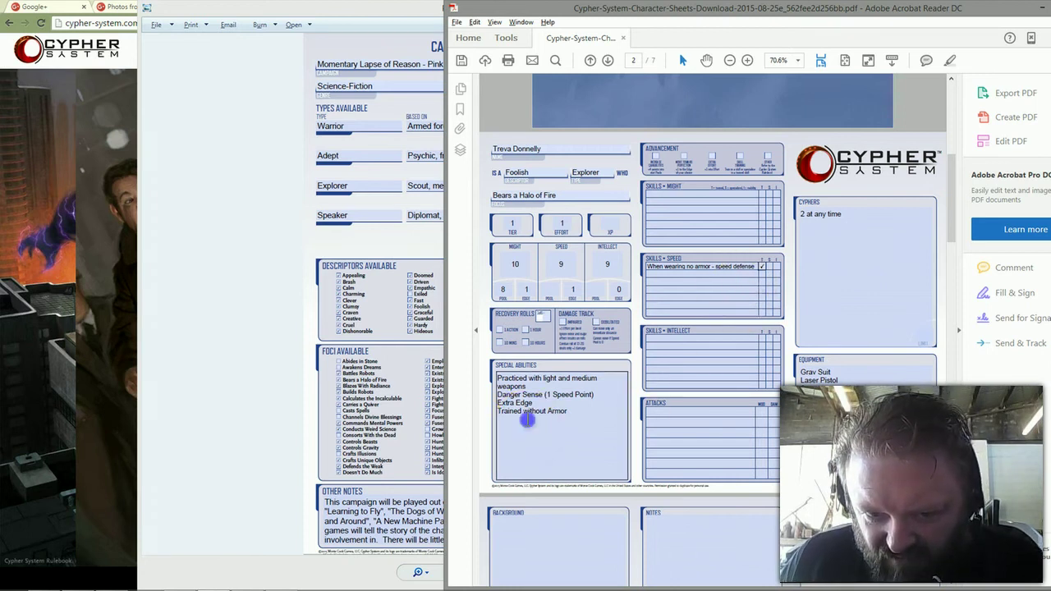
{"action": "left_click", "coordinate": [590, 420]}
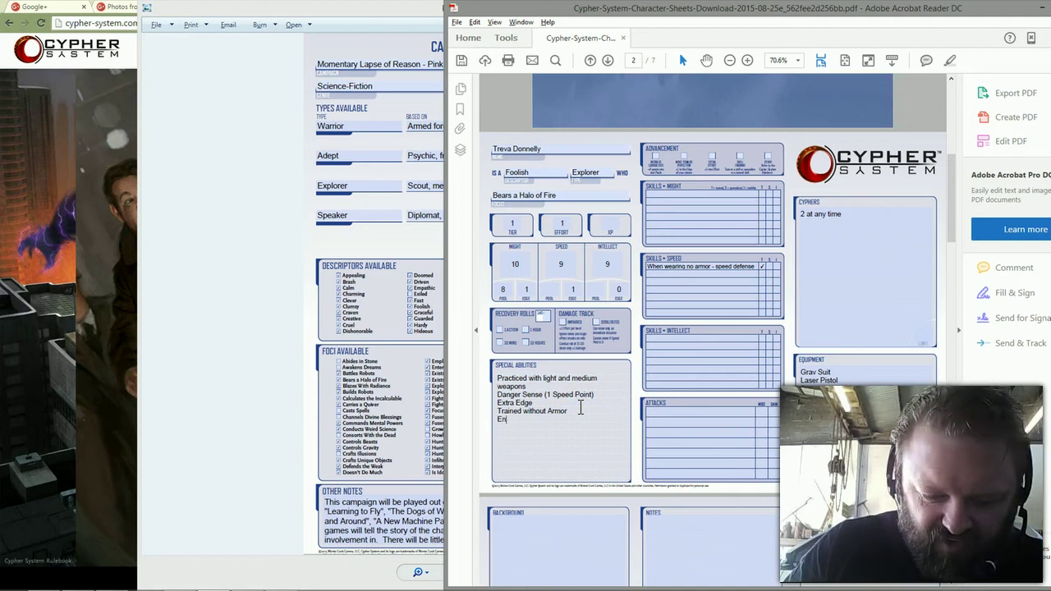
{"action": "type", "text": "Endurance"}
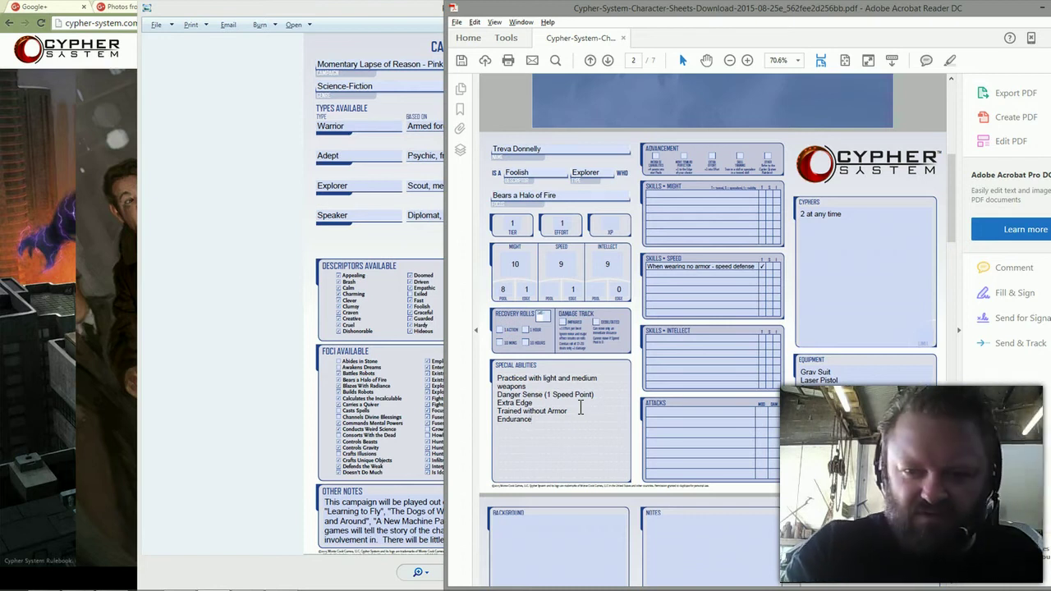
{"action": "key", "text": "alt"}
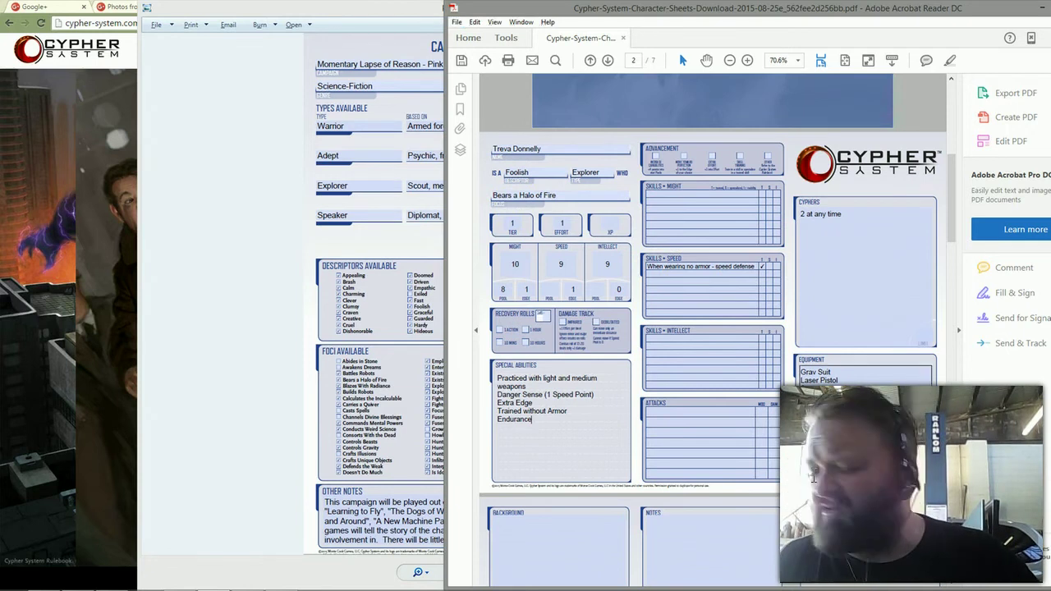
{"action": "key", "text": "alt+Tab"}
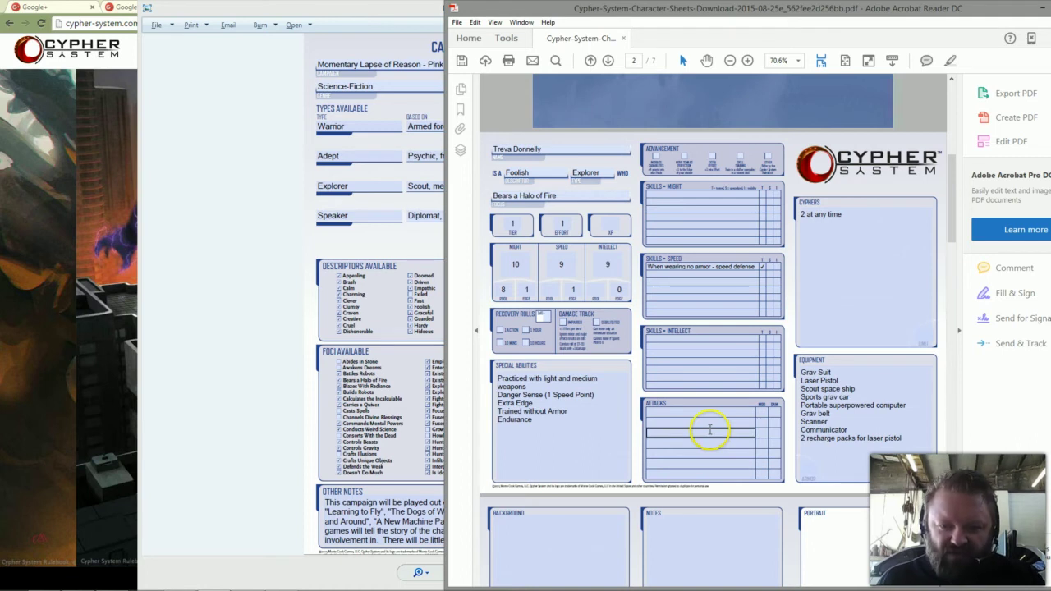
{"action": "left_click", "coordinate": [623, 399]}
{"action": "key", "text": "alt+Tab"}
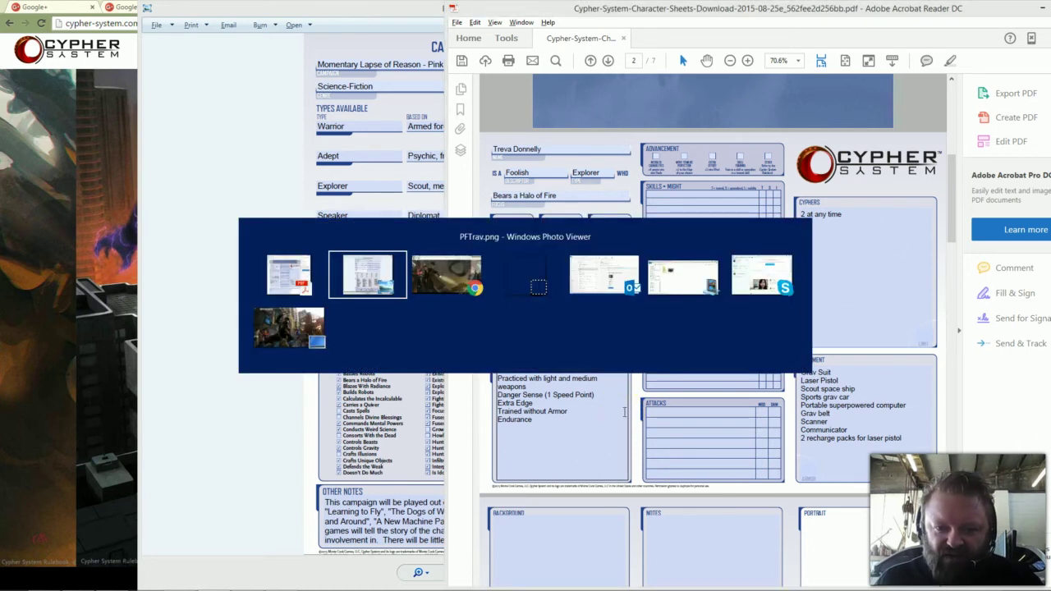
{"action": "key", "text": "alt+Tab"}
{"action": "key", "text": "alt+Tab"}
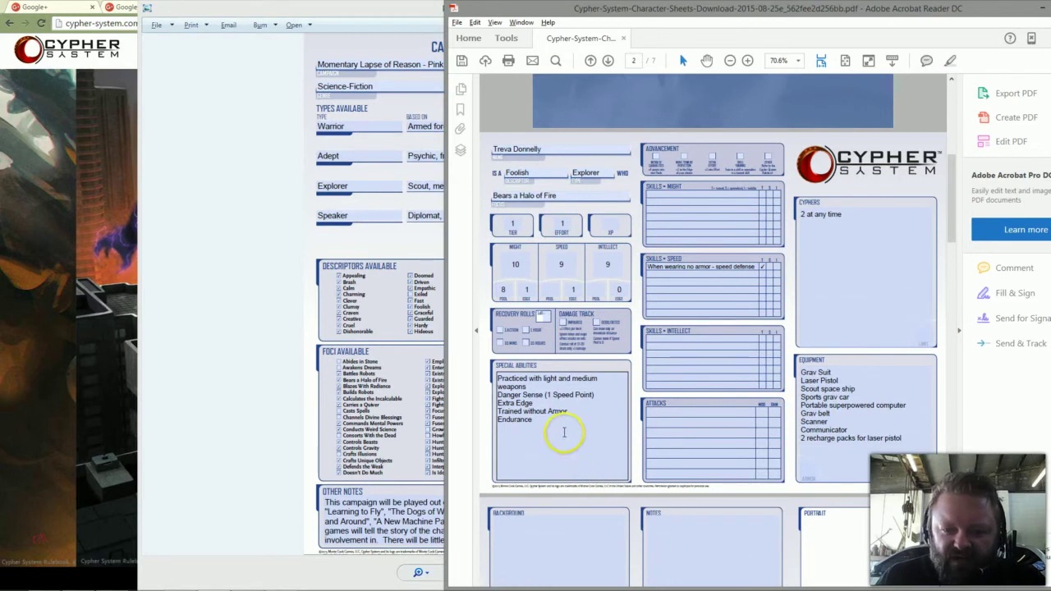
Replace the "Endurance" entry in Special Abilities with "Stealth Skills".
{"action": "left_click_drag", "start_coordinate": [534, 420], "coordinate": [496, 420]}
{"action": "key", "text": "BackSpace"}
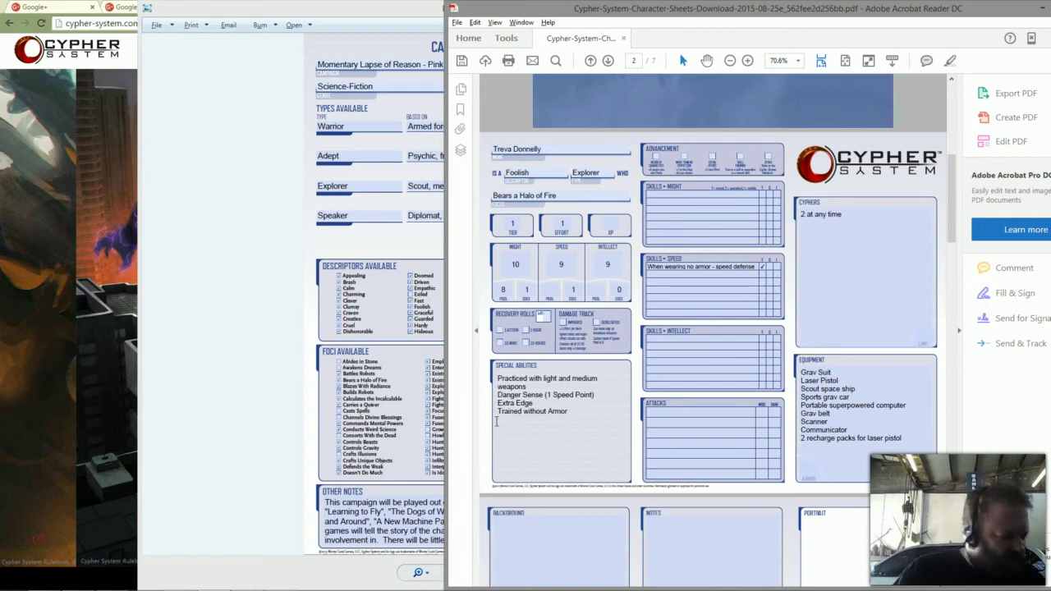
{"action": "type", "text": "Stealth Skills"}
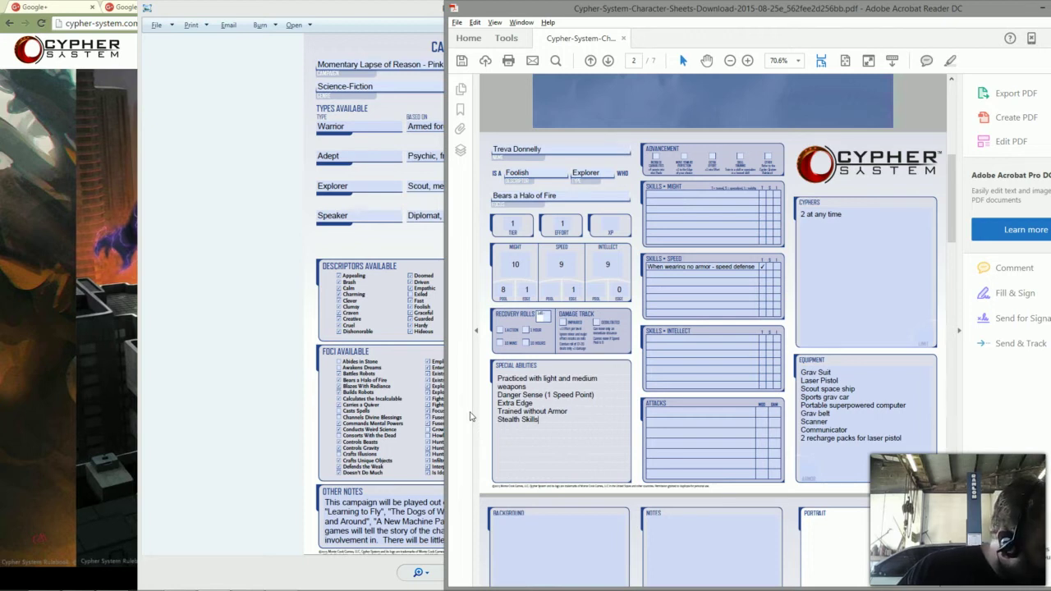
Enter "Deception" as the first Intellect skill and mark it as trained.
{"action": "left_click", "coordinate": [692, 465]}
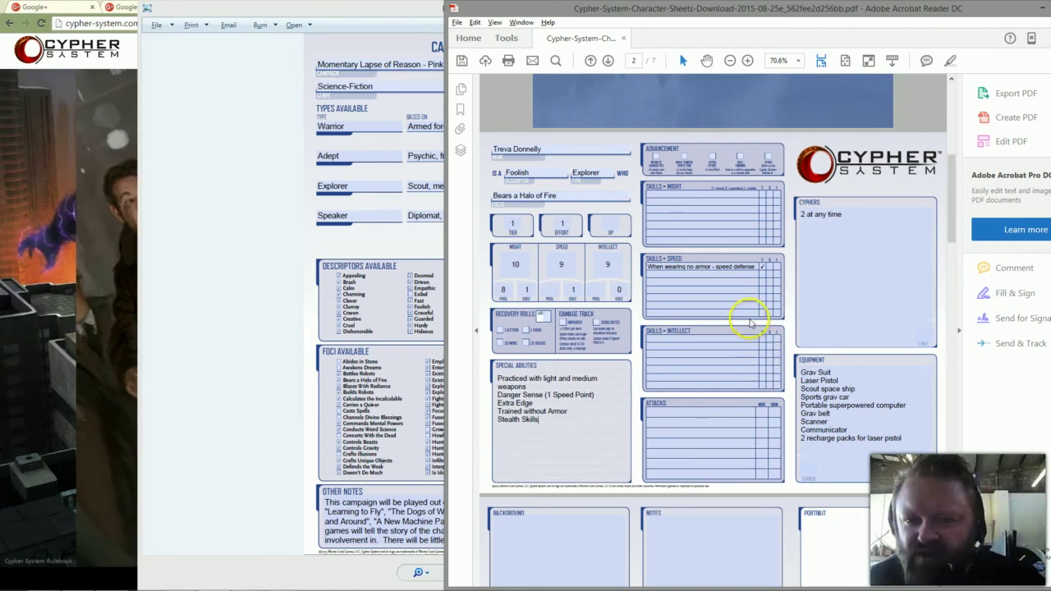
{"action": "left_click", "coordinate": [730, 338]}
{"action": "left_click", "coordinate": [708, 339]}
{"action": "left_click", "coordinate": [725, 335]}
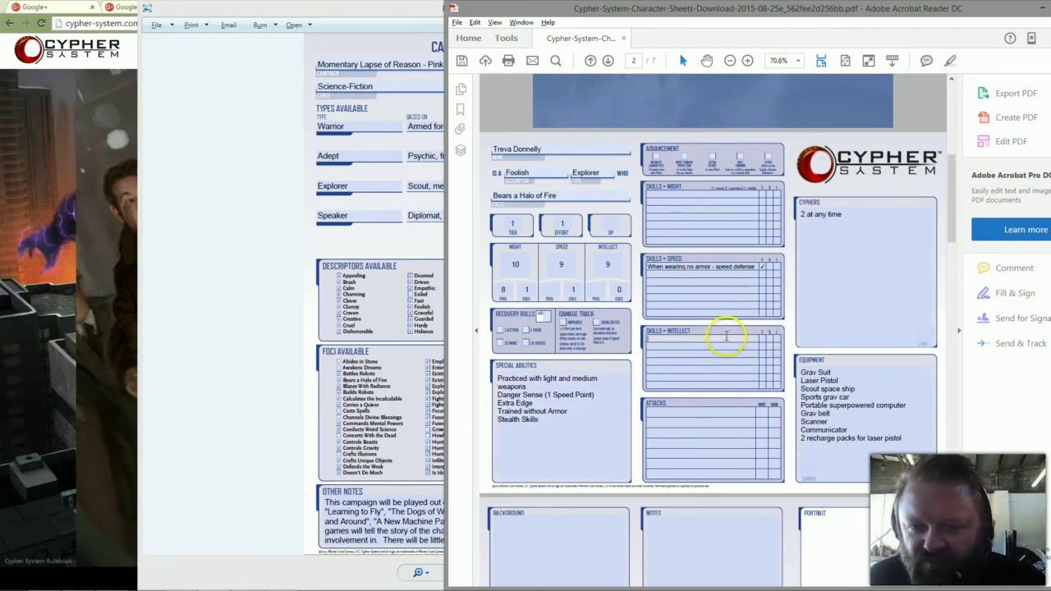
{"action": "left_click", "coordinate": [726, 335]}
{"action": "type", "text": "Decei"}
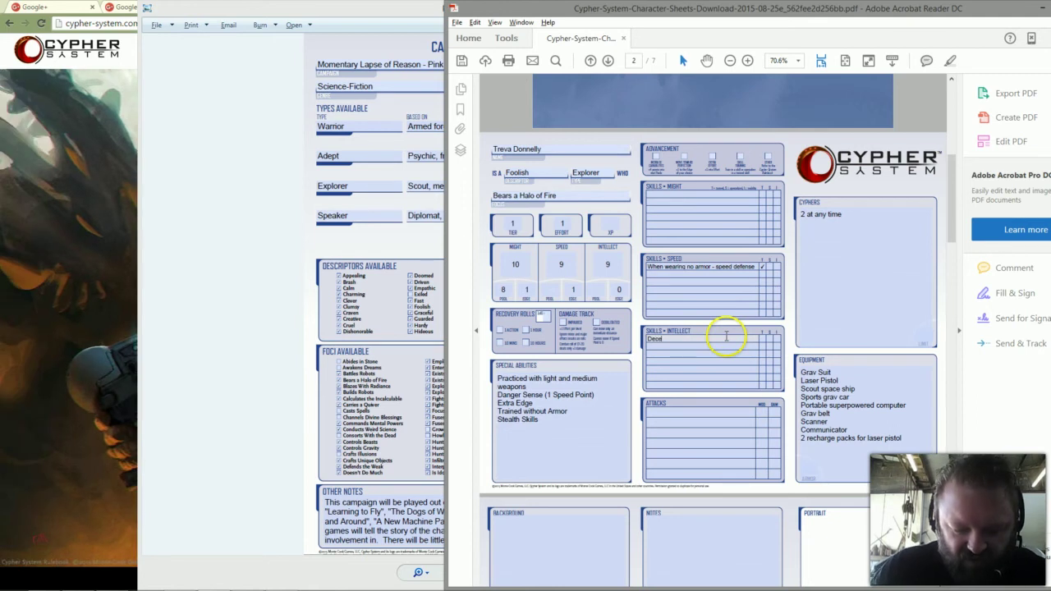
{"action": "key", "text": "BackSpace"}
{"action": "type", "text": "ption"}
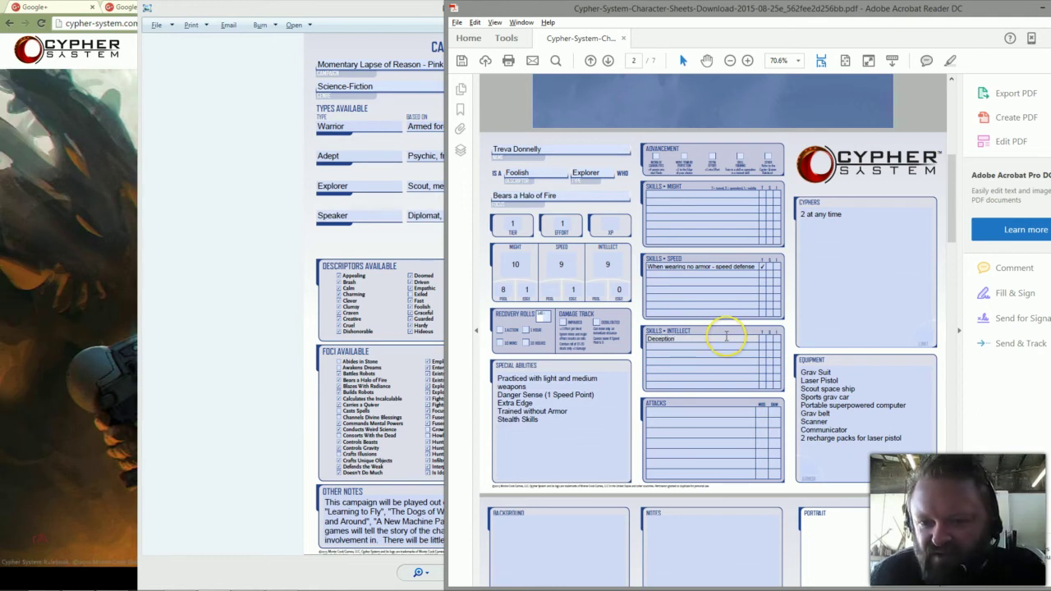
{"action": "left_click", "coordinate": [761, 339]}
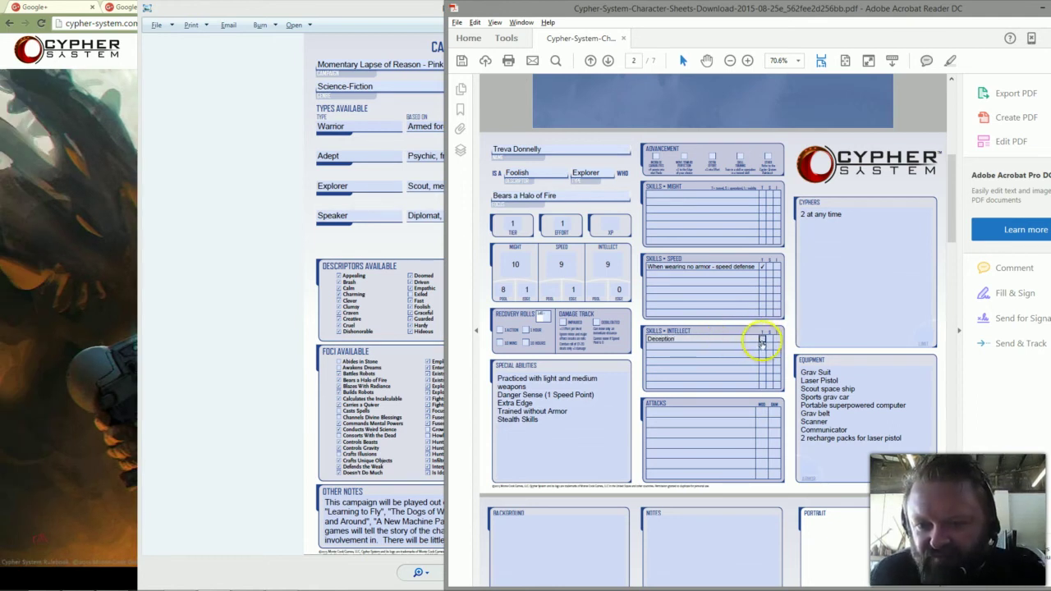
Enter "Stealth" as the second Speed skill and mark it as trained.
{"action": "left_click", "coordinate": [657, 272]}
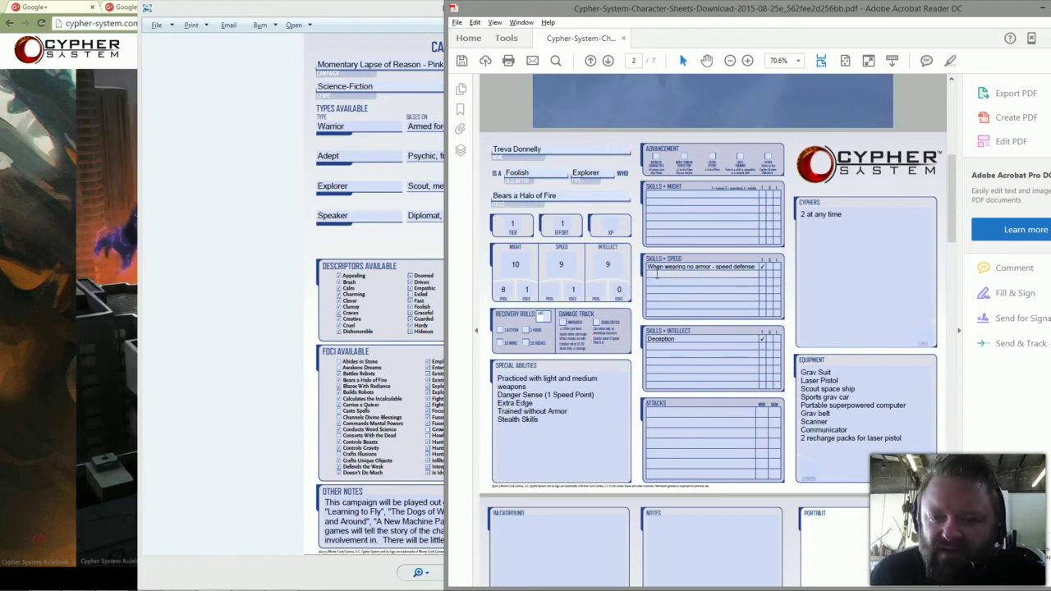
{"action": "left_click", "coordinate": [867, 284]}
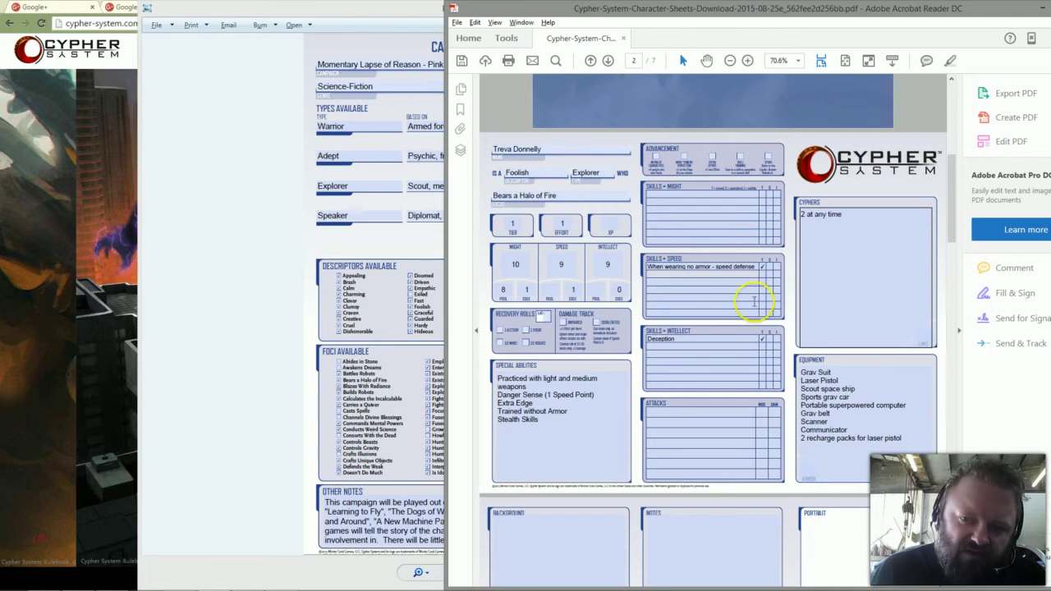
{"action": "left_click", "coordinate": [708, 281]}
{"action": "type", "text": "Stealth"}
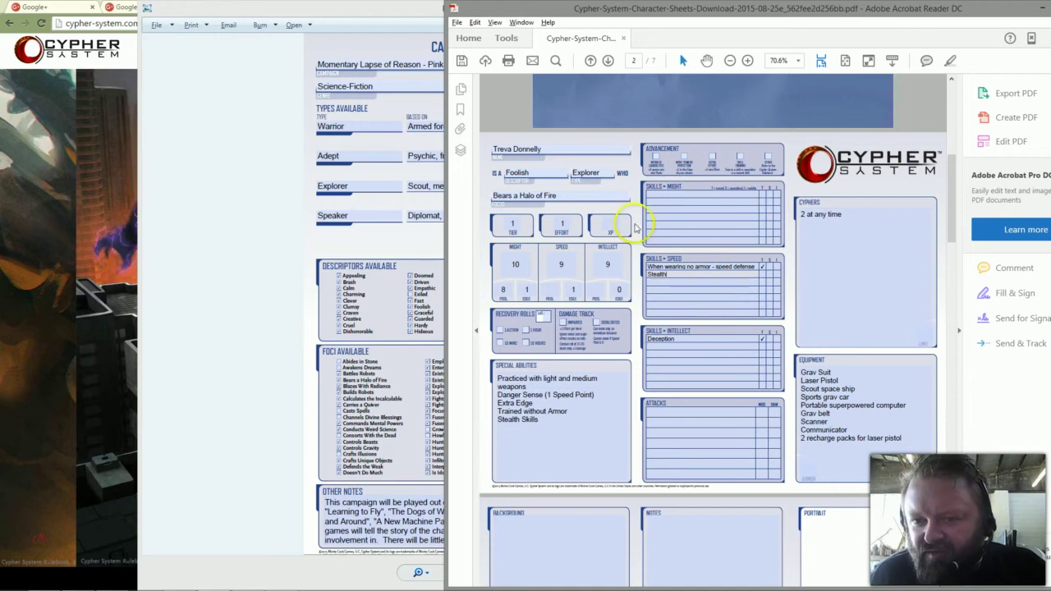
{"action": "left_click", "coordinate": [762, 274]}
{"action": "left_click", "coordinate": [710, 368]}
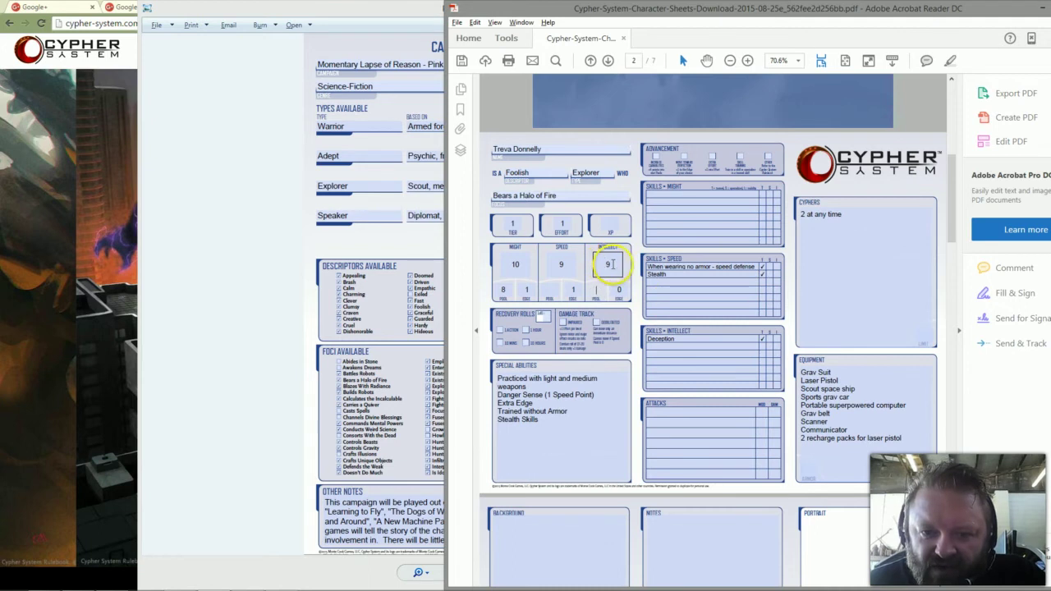
Set the main Intellect stat to 5.
{"action": "double_click", "coordinate": [603, 263]}
{"action": "type", "text": "5"}
{"action": "left_click", "coordinate": [687, 295]}
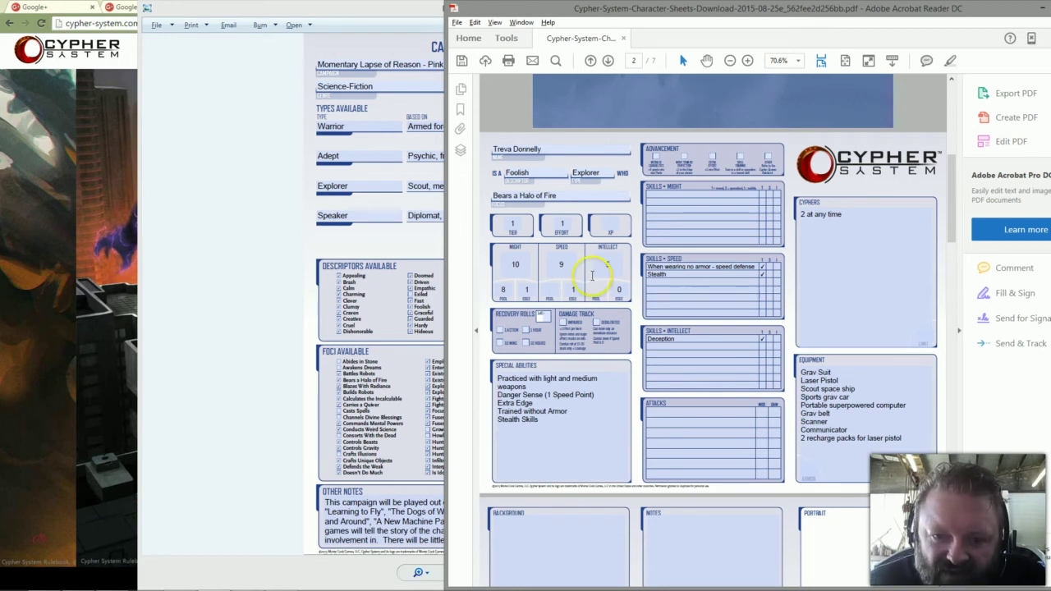
Set the Might pool to 10, the Speed pool to 9 and the Intellect pool to 5.
{"action": "left_click", "coordinate": [502, 289]}
{"action": "key", "text": "BackSpace"}
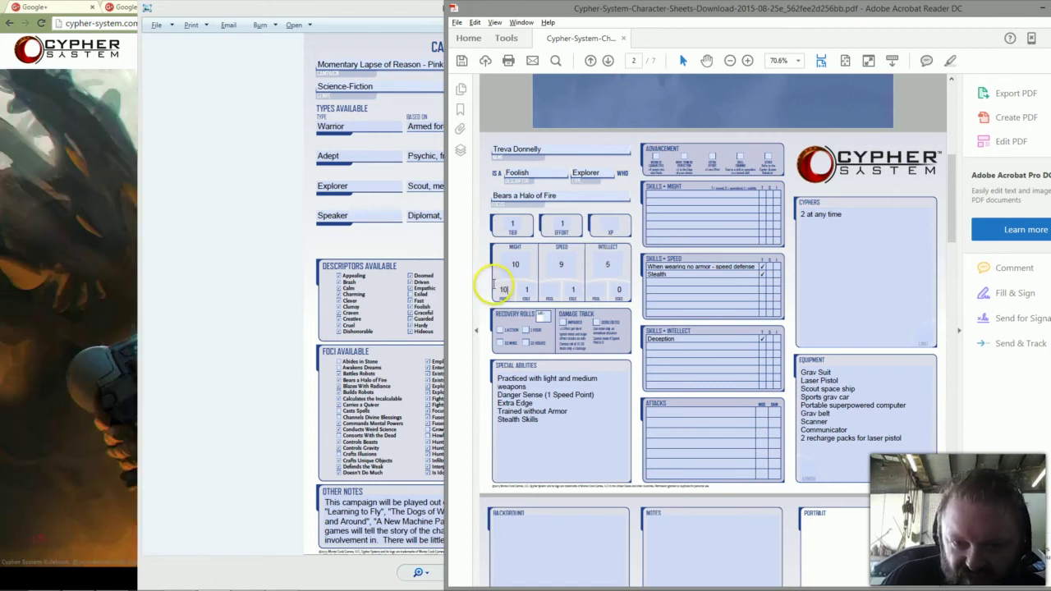
{"action": "left_click", "coordinate": [498, 289]}
{"action": "type", "text": "10"}
{"action": "left_click", "coordinate": [550, 289]}
{"action": "type", "text": "9"}
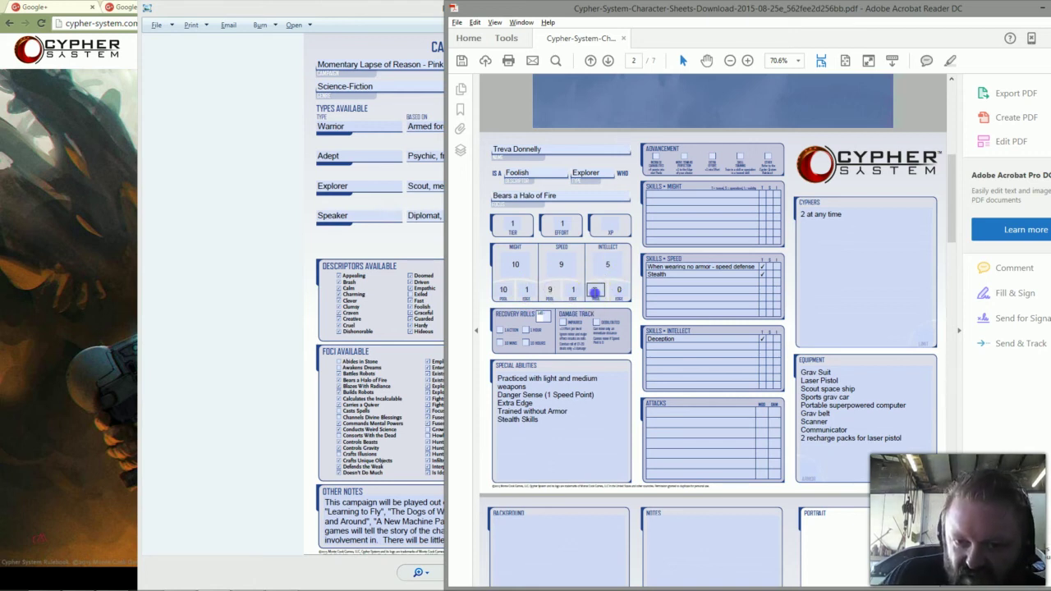
{"action": "left_click", "coordinate": [594, 290]}
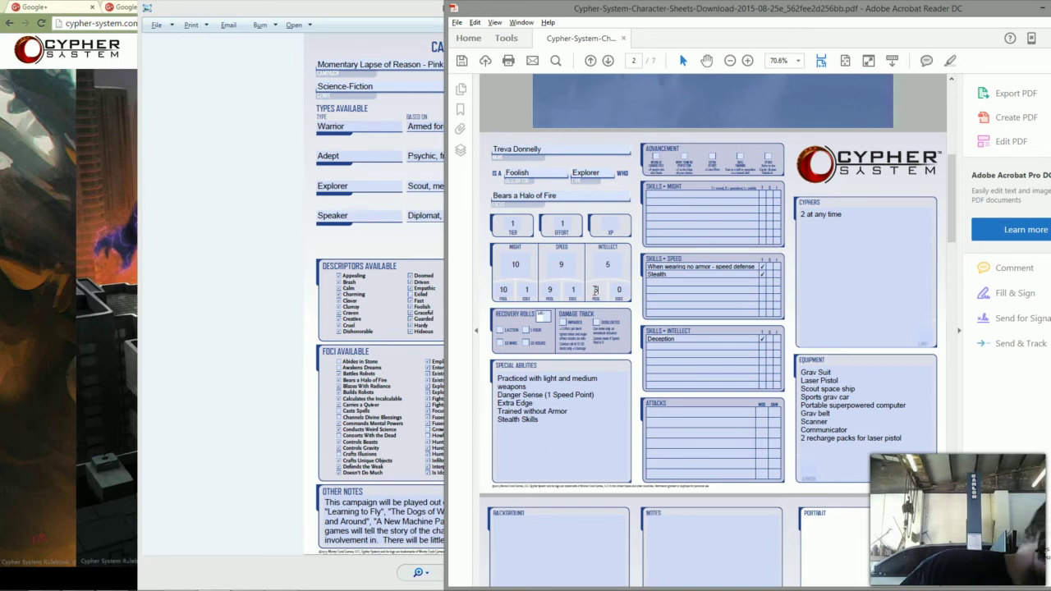
{"action": "left_click", "coordinate": [595, 291]}
{"action": "type", "text": "5"}
Add the line "Roll twice for all tasks - take higher result" below "Stealth Skills" in the special abilities.
{"action": "left_click", "coordinate": [551, 421]}
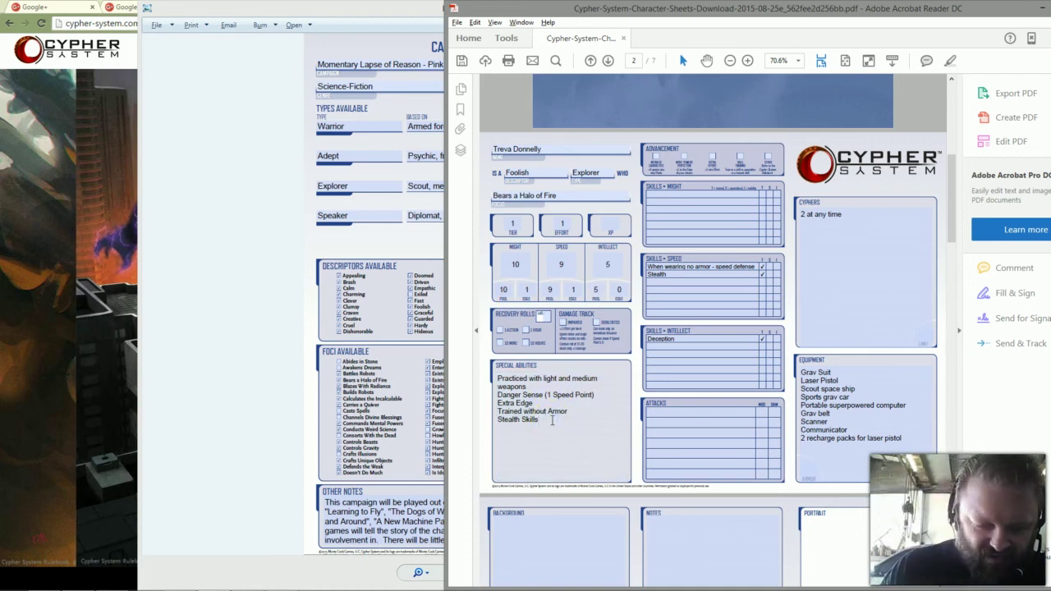
{"action": "type", "text": "Roll a"}
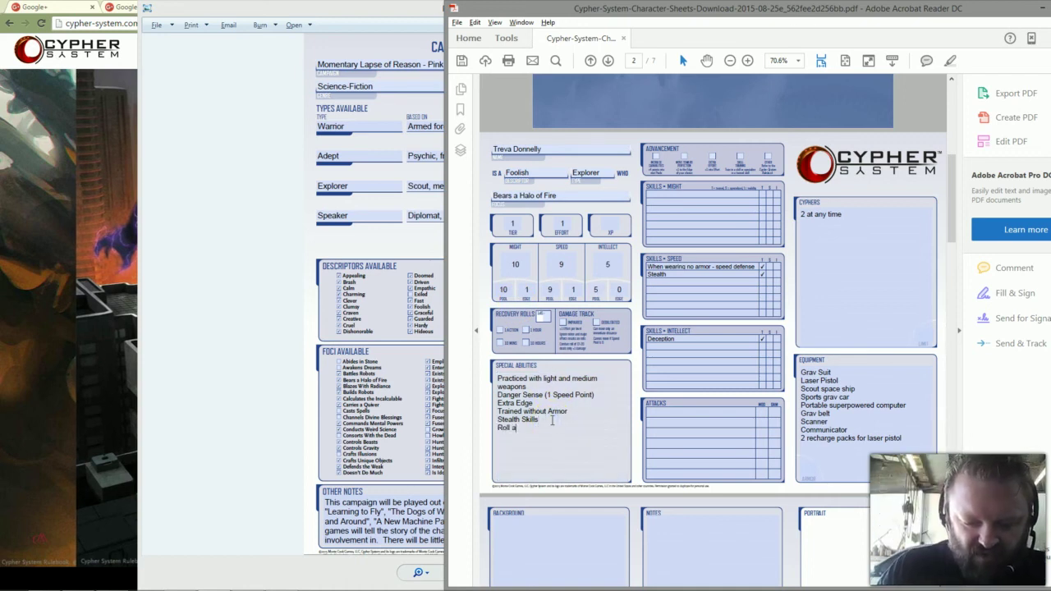
{"action": "key", "text": "BackSpace"}
{"action": "type", "text": "twice for all tasks - take high"}
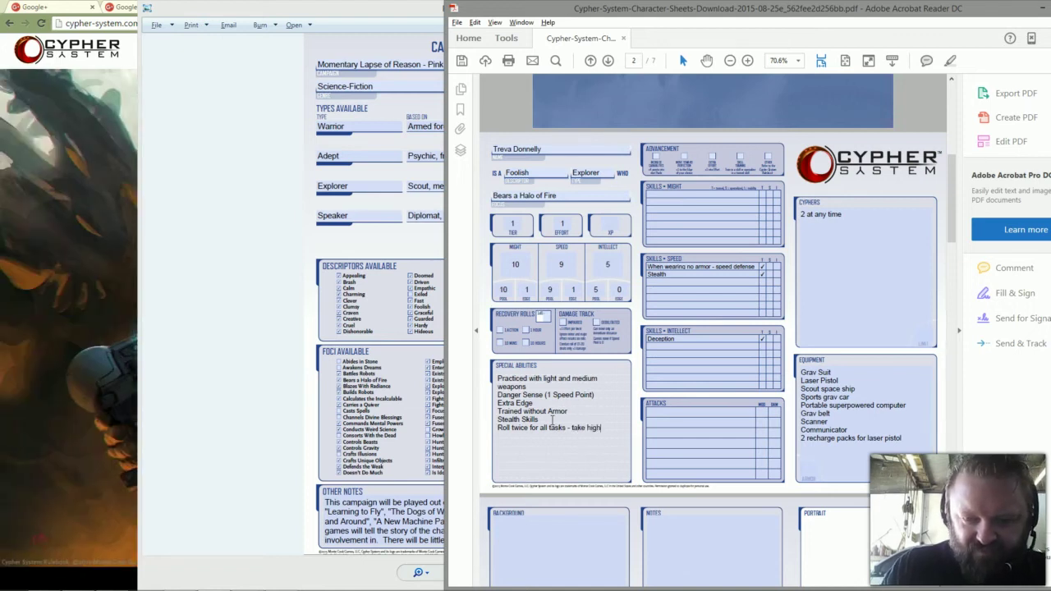
{"action": "type", "text": "er result"}
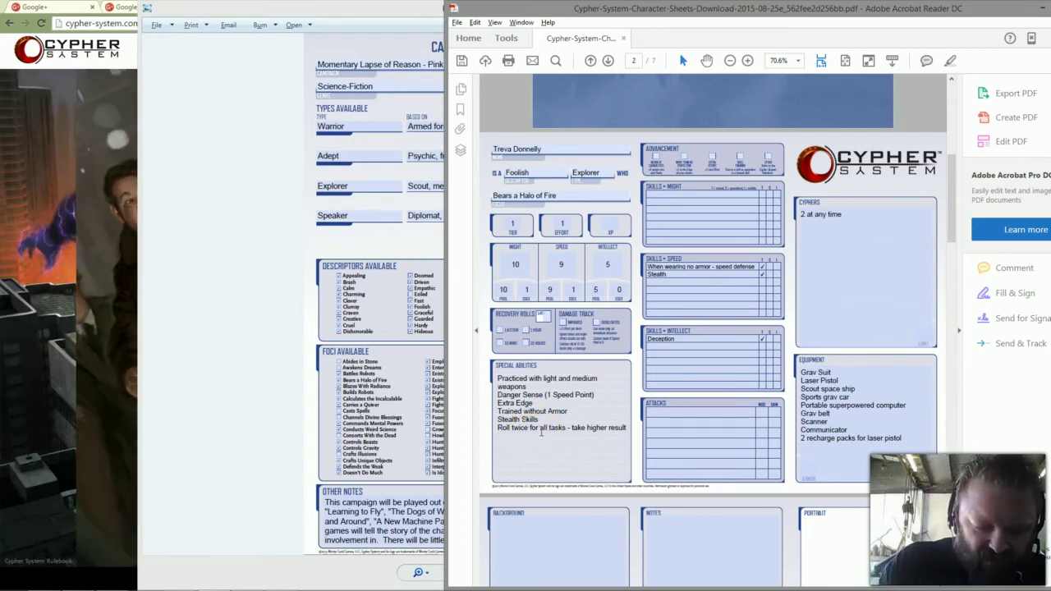
Add the line "Points from intellect pool = points +1" at the end of the special abilities.
{"action": "key", "text": "Return"}
{"action": "type", "text": "Points"}
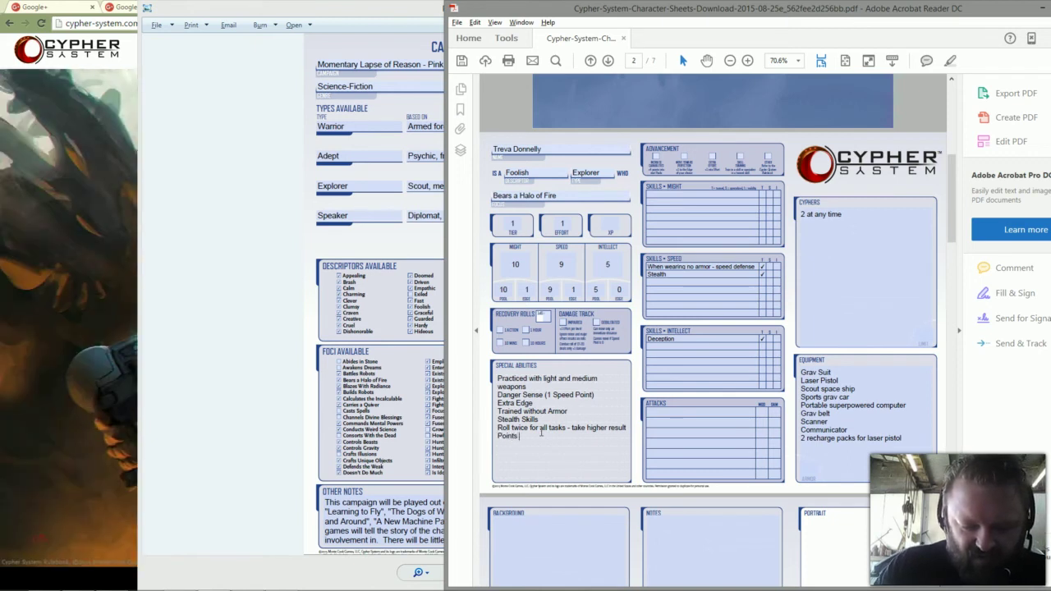
{"action": "type", "text": " from in"}
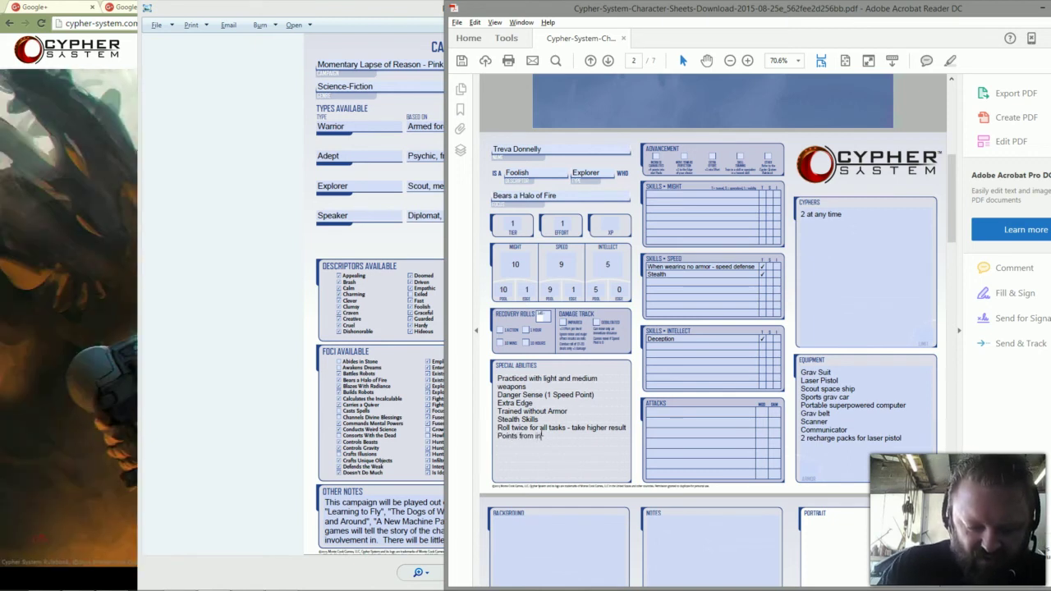
{"action": "type", "text": "tellect p"}
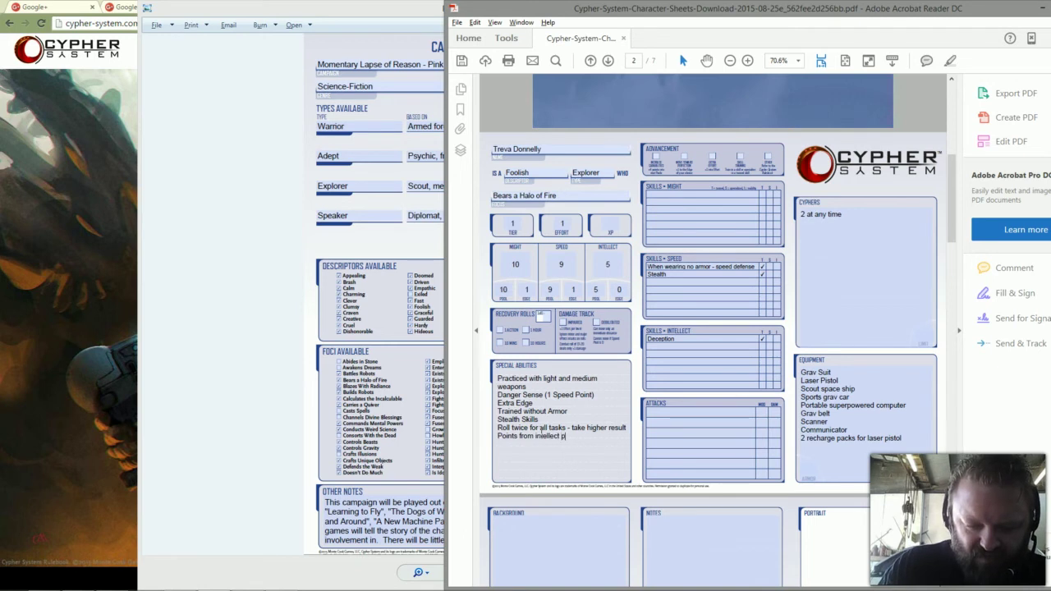
{"action": "type", "text": "ool = points "}
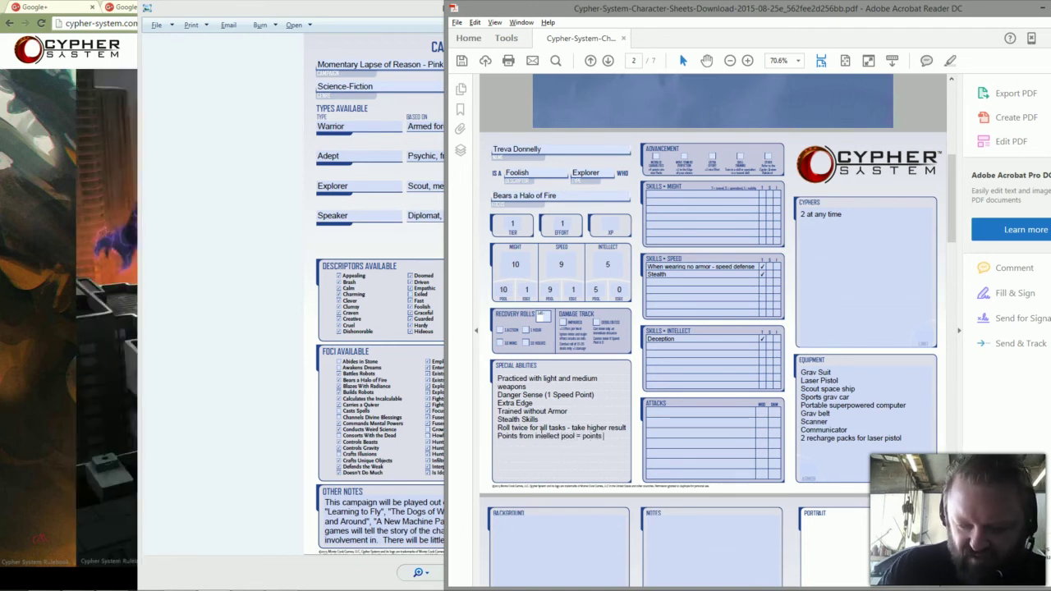
{"action": "type", "text": "+1"}
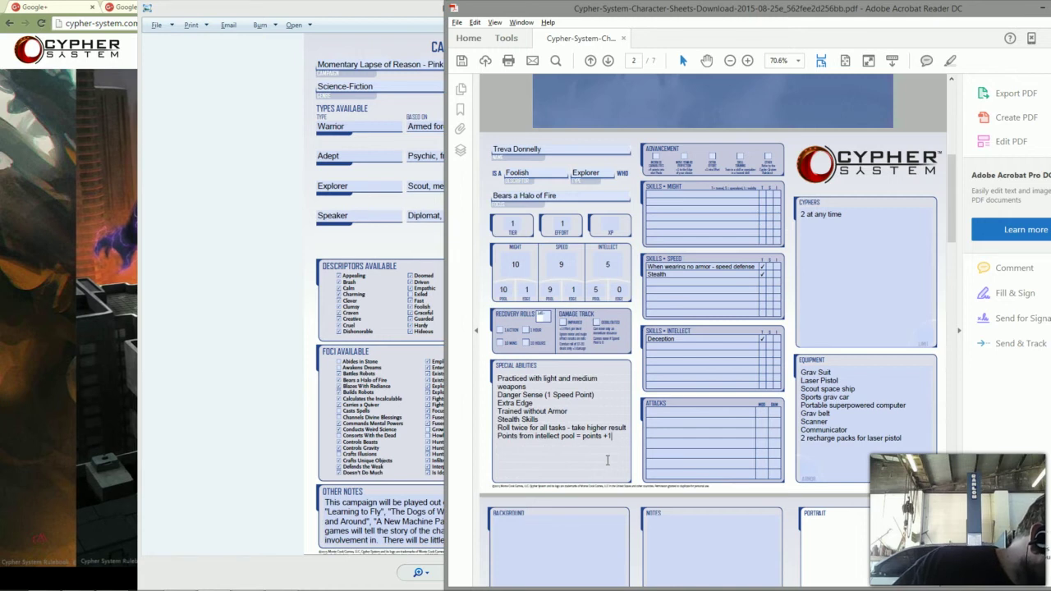
Add the line "Intellect Defense Task Increased by 1 step" at the end of the special abilities.
{"action": "left_click", "coordinate": [622, 456]}
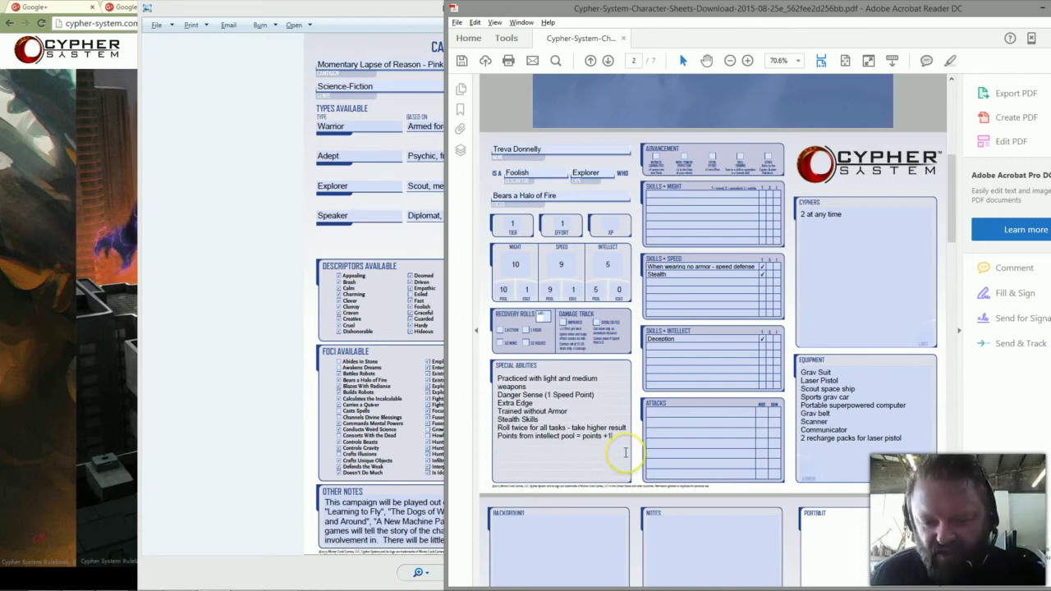
{"action": "key", "text": "Return"}
{"action": "type", "text": "Intellect De"}
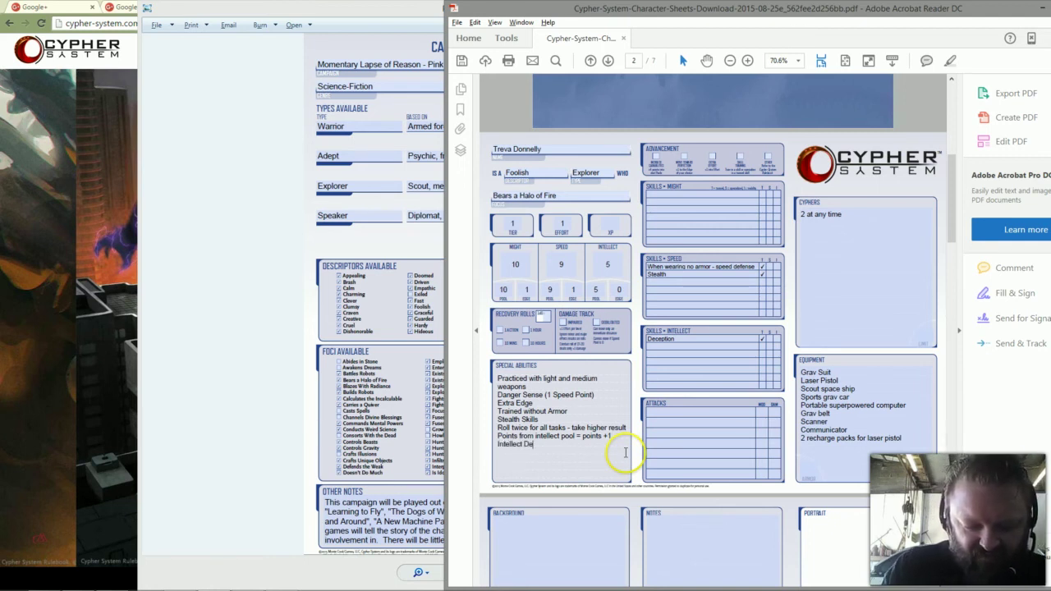
{"action": "type", "text": "fense "}
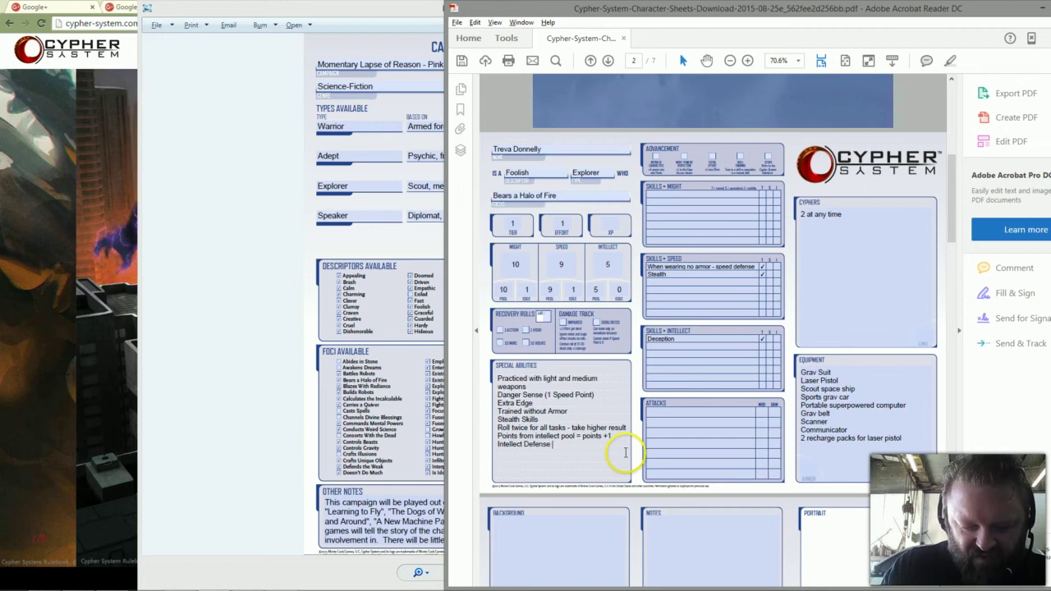
{"action": "type", "text": "Task Inc"}
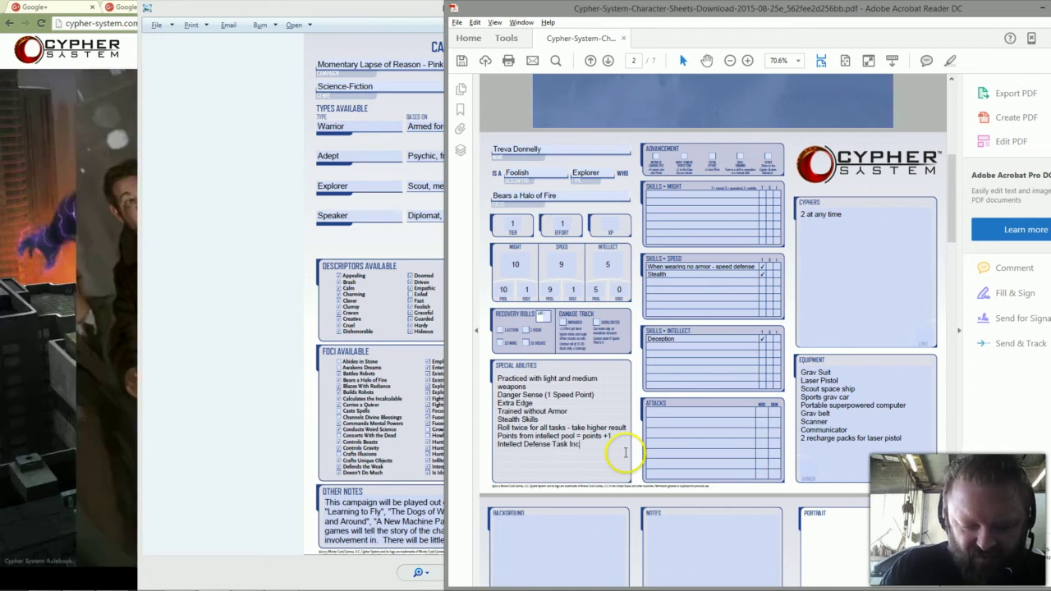
{"action": "type", "text": "reased by"}
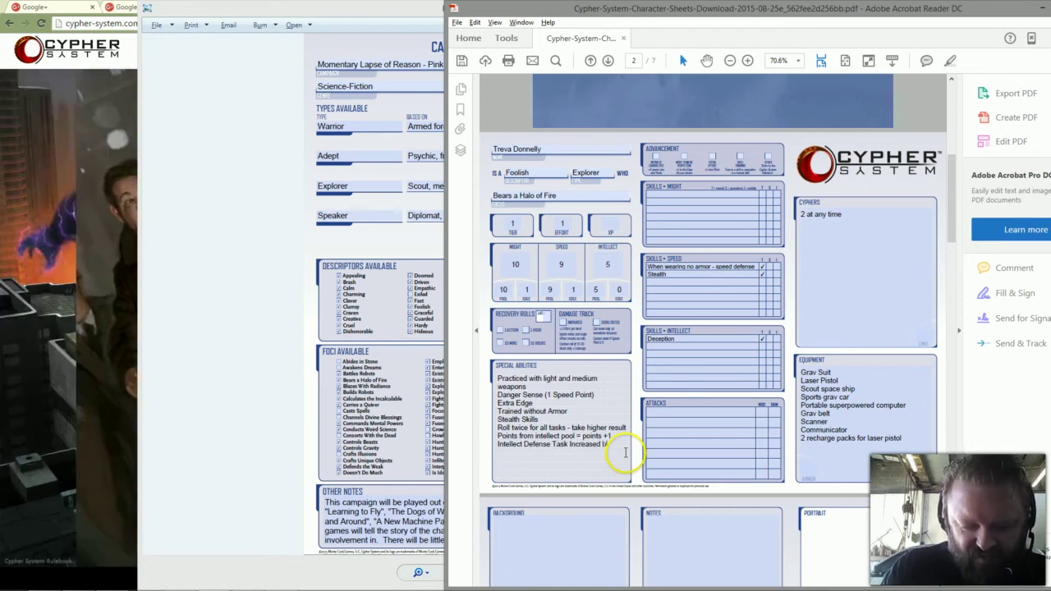
{"action": "type", "text": " 1 ste"}
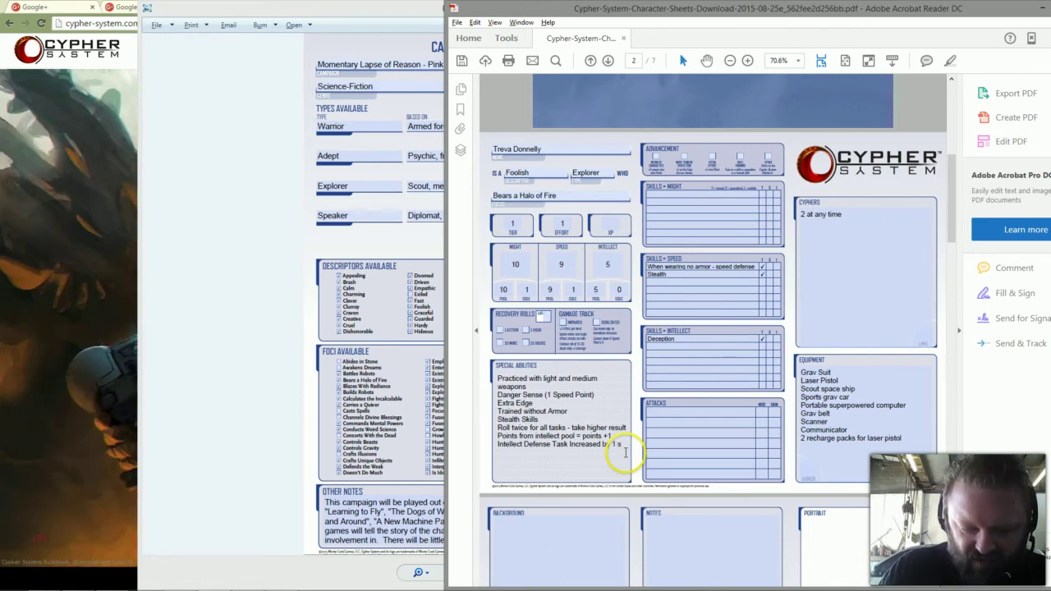
{"action": "type", "text": "p"}
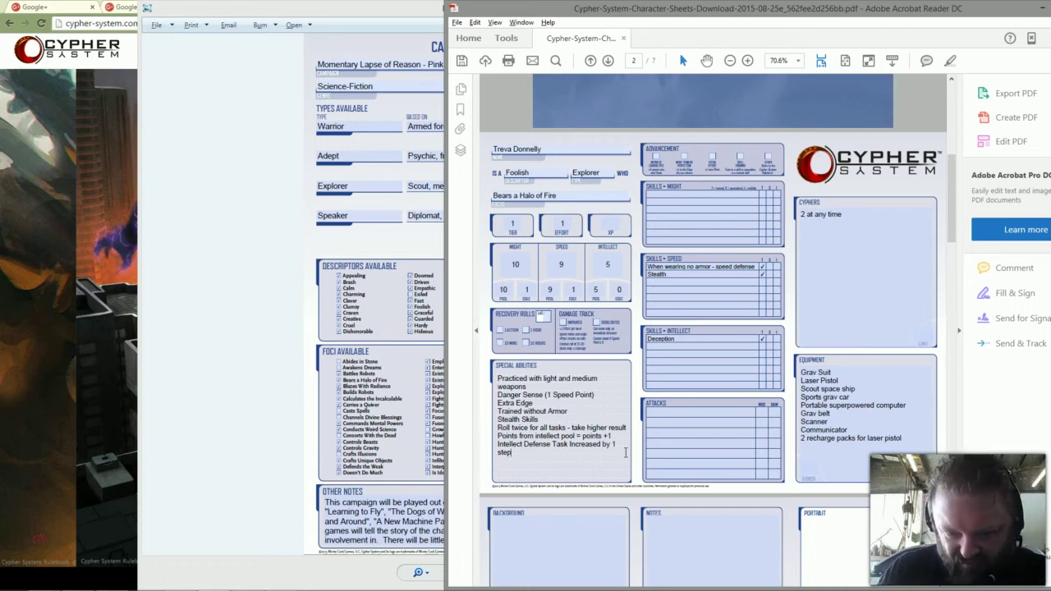
Insert "/seeing through illusion/ trap or deception" after "Intellect Defense Task" in the last special abilities entry.
{"action": "left_click", "coordinate": [567, 444]}
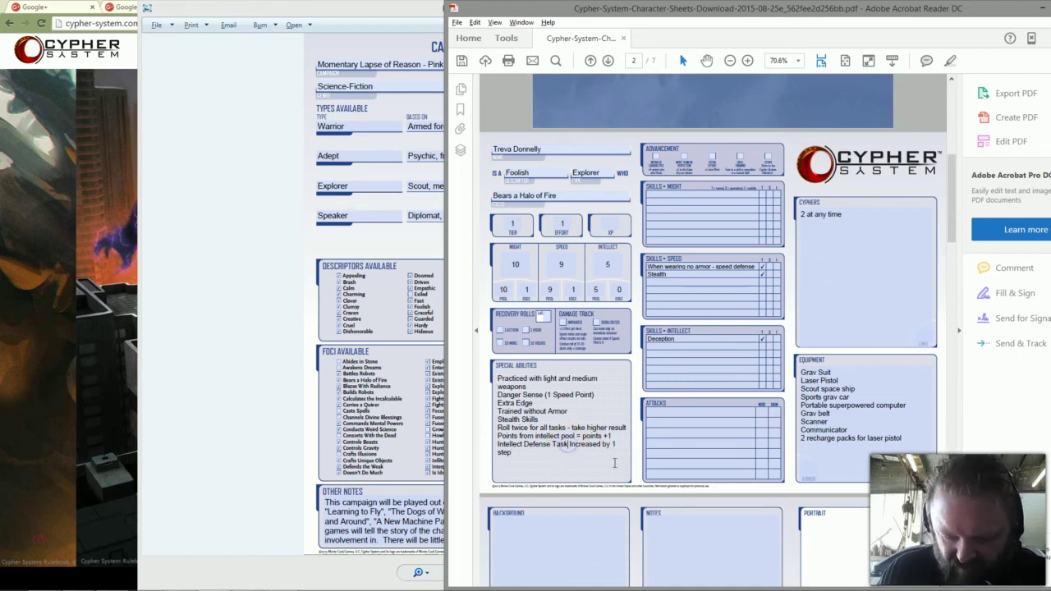
{"action": "type", "text": "/"}
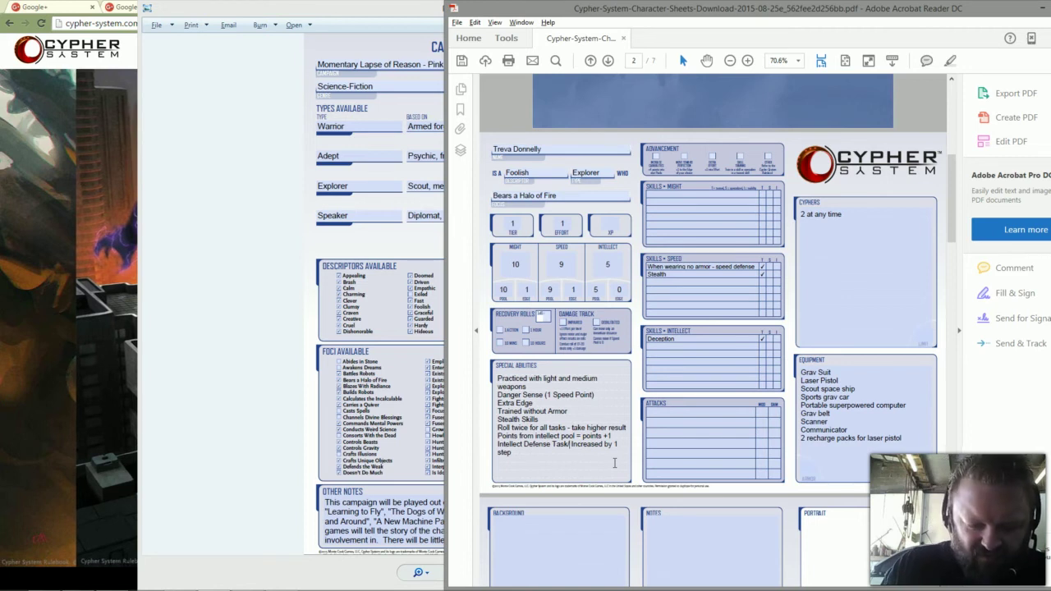
{"action": "type", "text": "seeing th"}
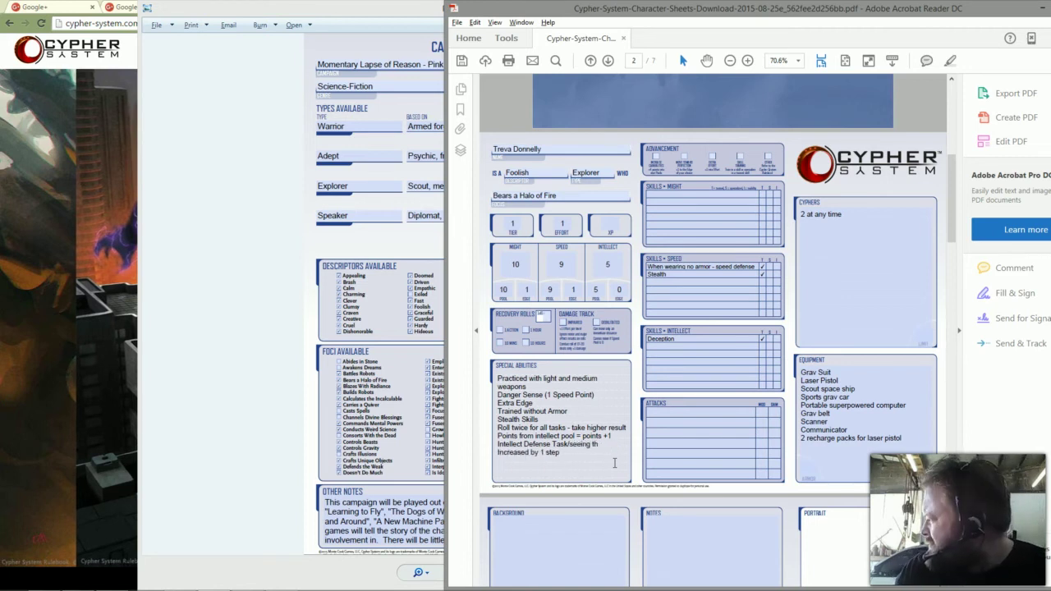
{"action": "type", "text": "rough illus"}
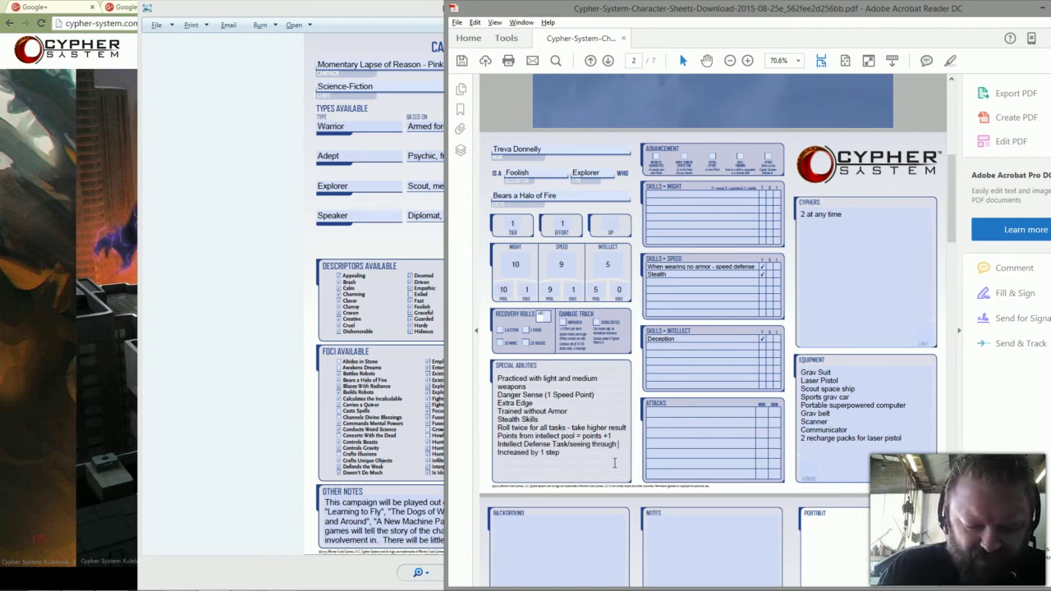
{"action": "type", "text": "ion "}
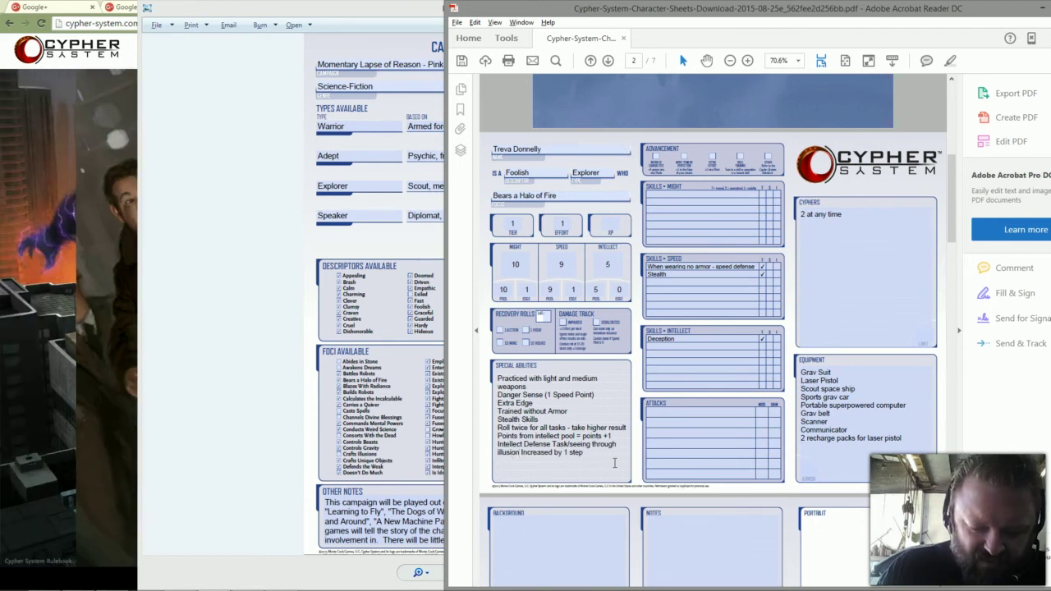
{"action": "type", "text": "/"}
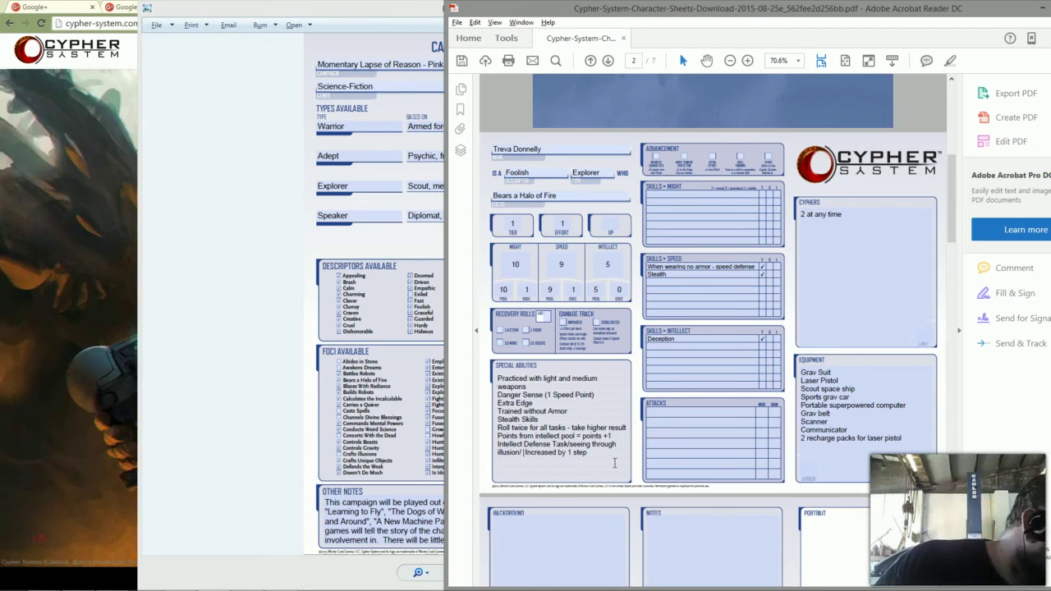
{"action": "type", "text": "tra"}
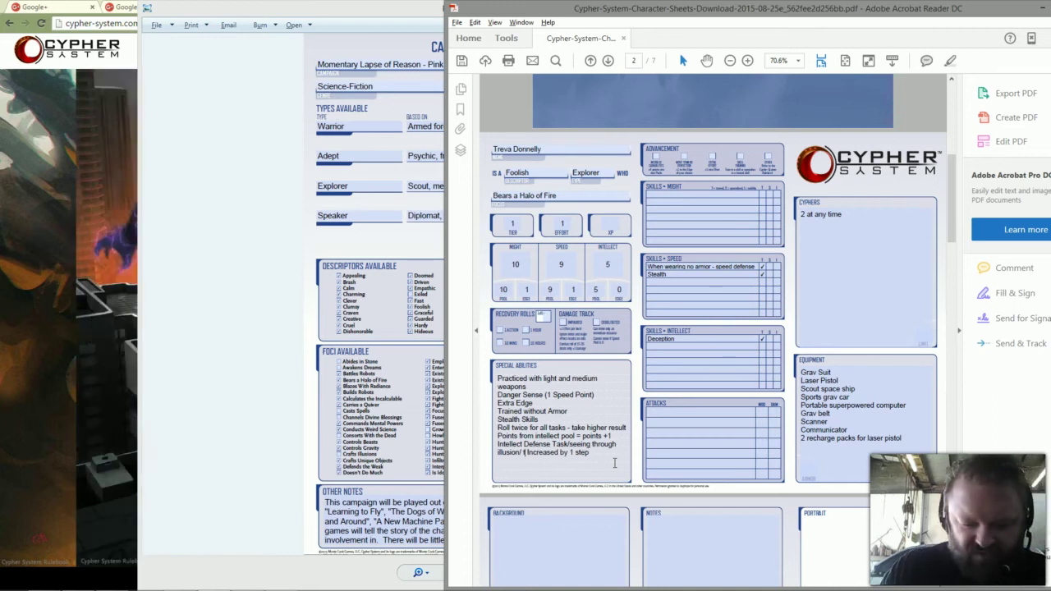
{"action": "type", "text": "p or dec"}
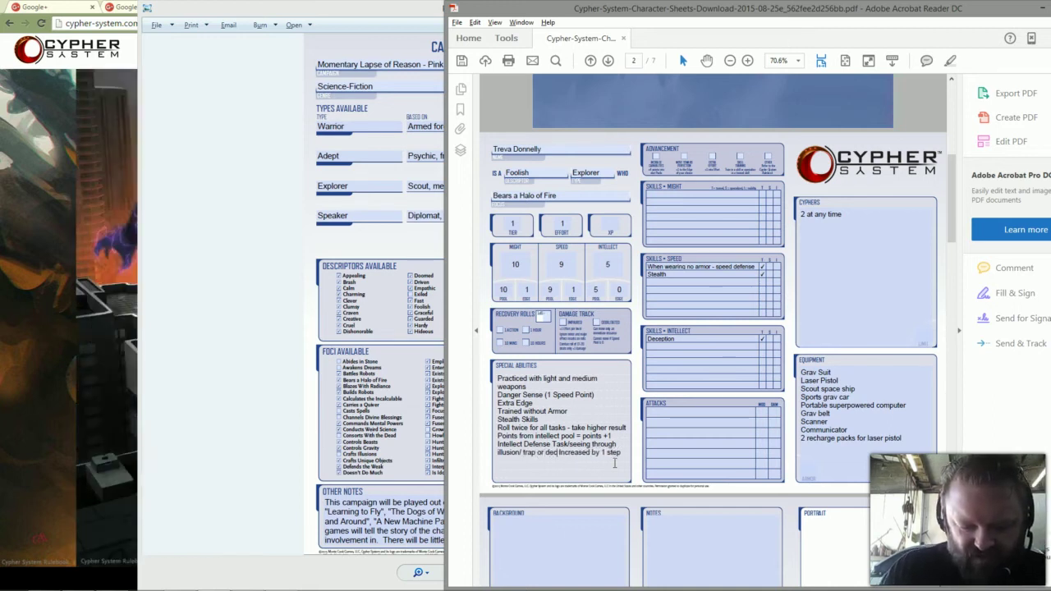
{"action": "type", "text": "eption"}
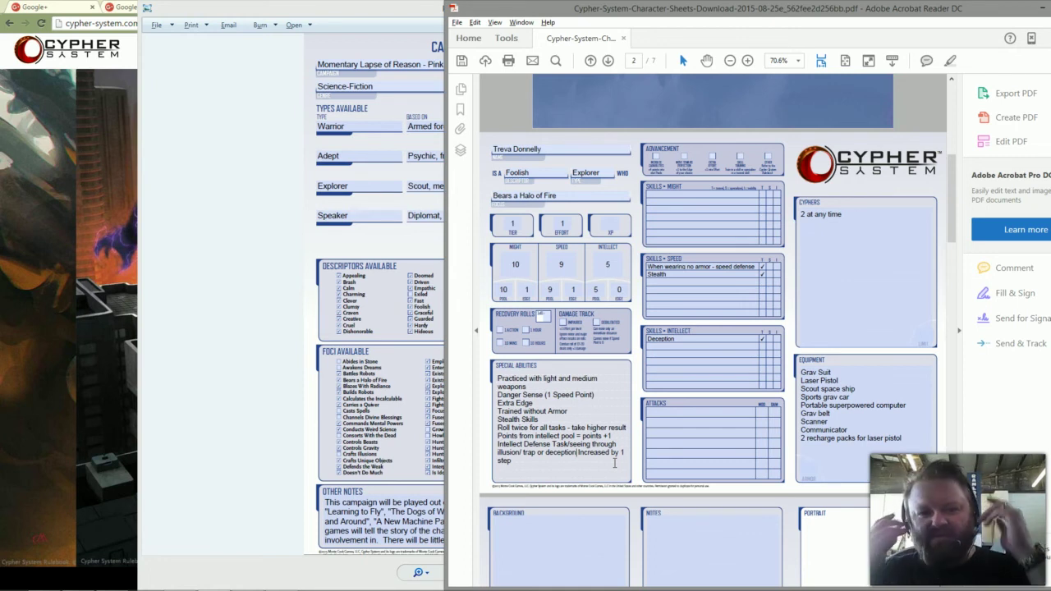
{"action": "left_click", "coordinate": [652, 399]}
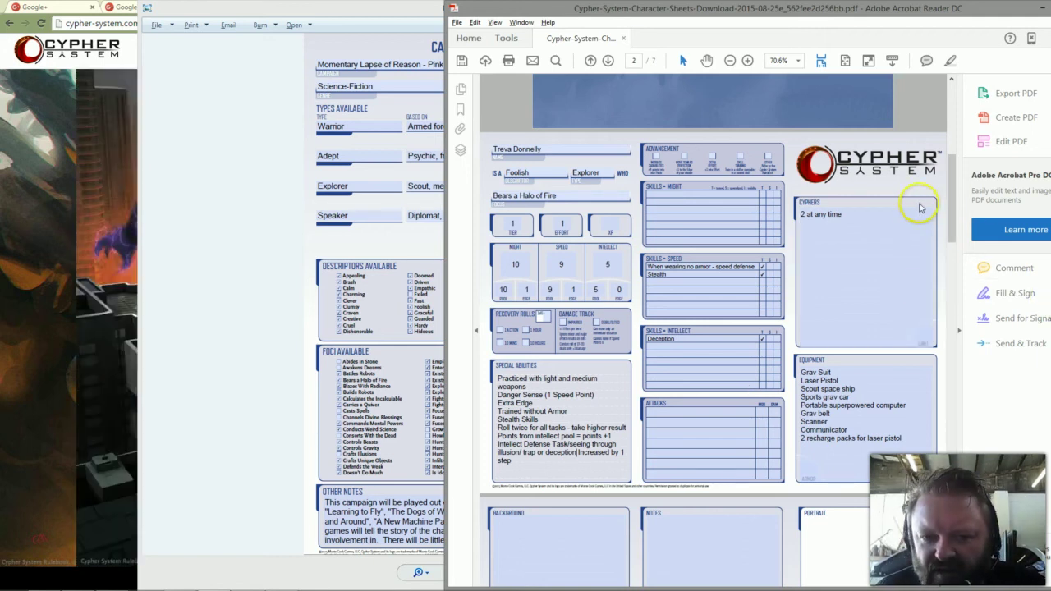
Add the line "Artifact - Flame resistant spray" below "2 at any time" in the cyphers.
{"action": "left_click", "coordinate": [858, 243]}
{"action": "left_click", "coordinate": [860, 220]}
{"action": "left_click", "coordinate": [878, 220]}
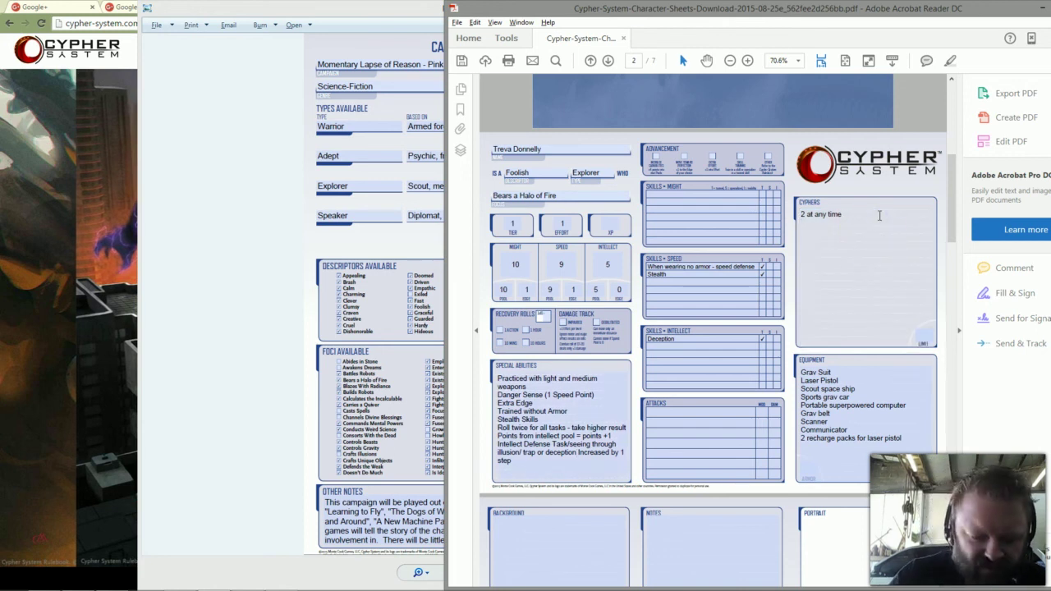
{"action": "key", "text": "Return"}
{"action": "type", "text": "Artifact "}
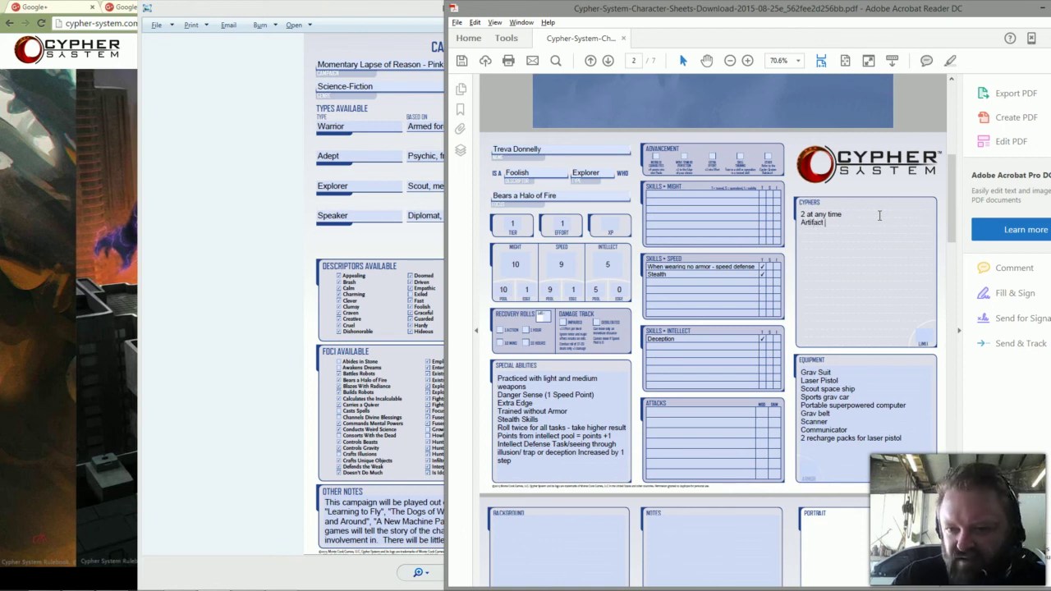
{"action": "type", "text": "- Flame"}
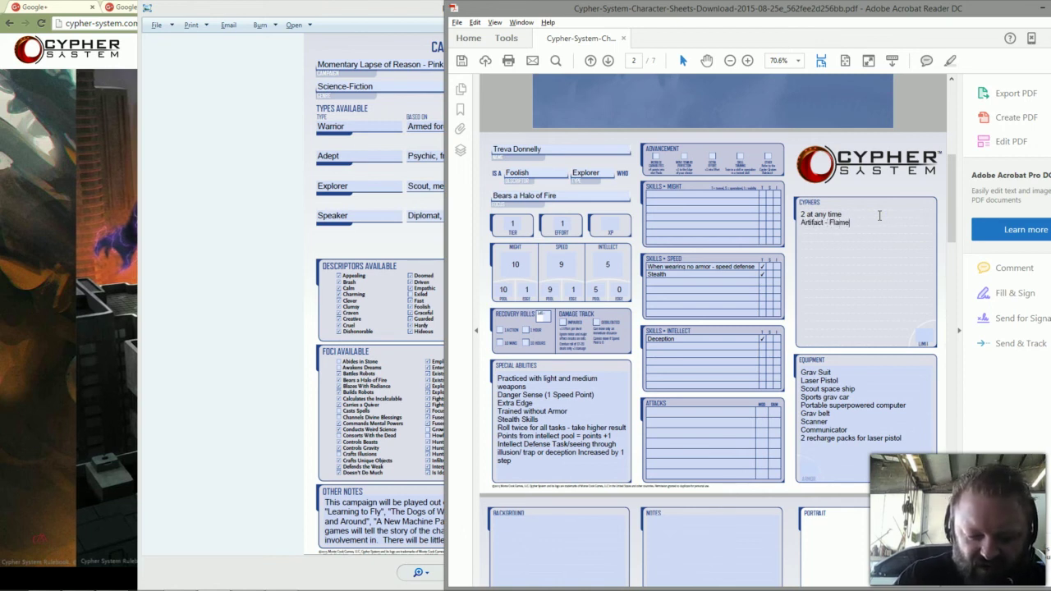
{"action": "type", "text": " resist"}
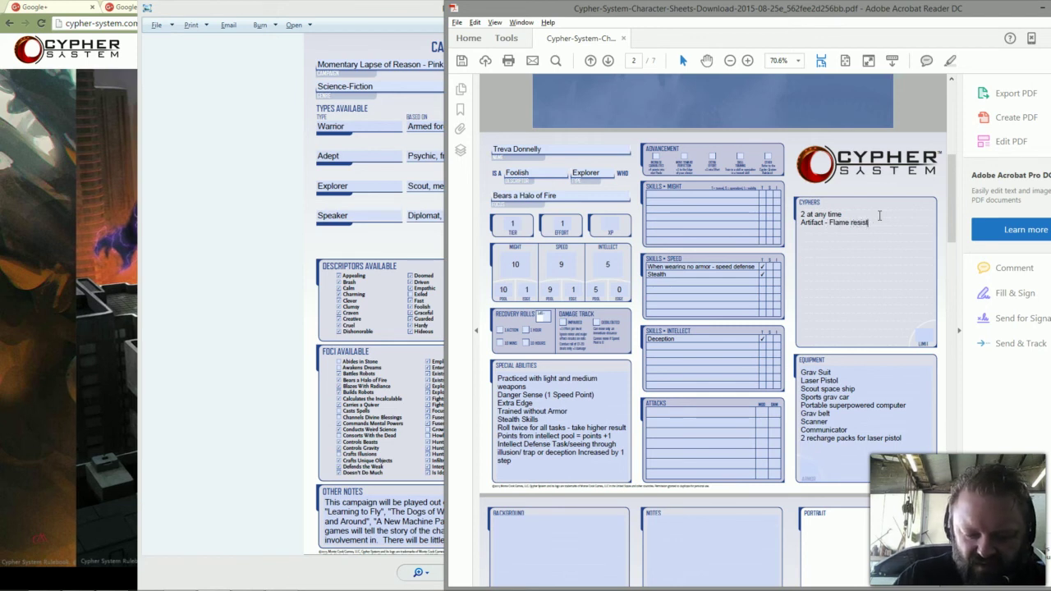
{"action": "type", "text": "ant spray"}
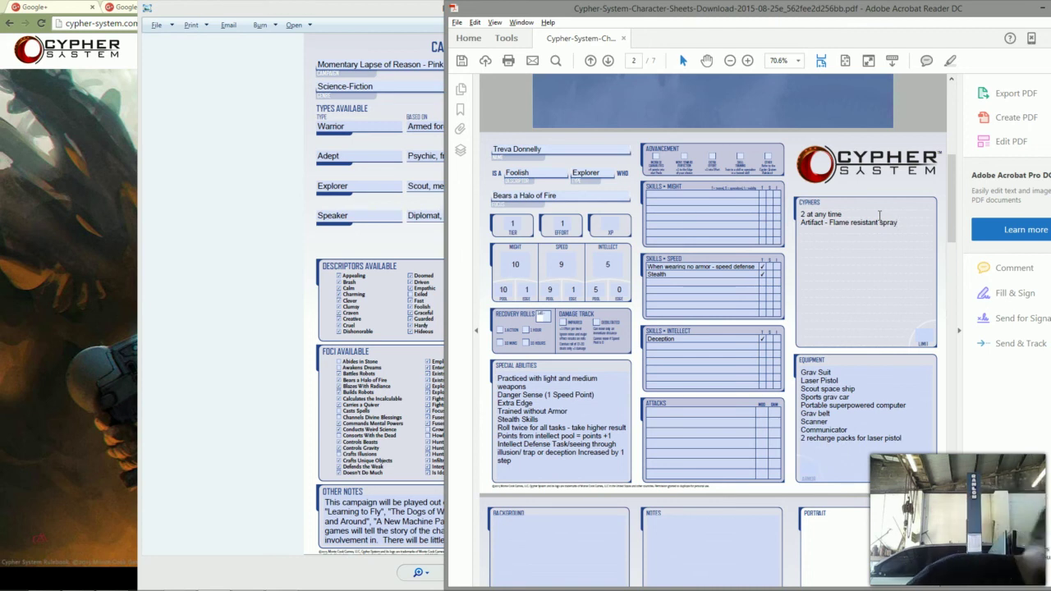
Add the line "Fire abilities" at the end of the special abilities.
{"action": "left_click", "coordinate": [562, 443]}
{"action": "left_click", "coordinate": [542, 460]}
{"action": "key", "text": "Return"}
{"action": "type", "text": "Fire abili"}
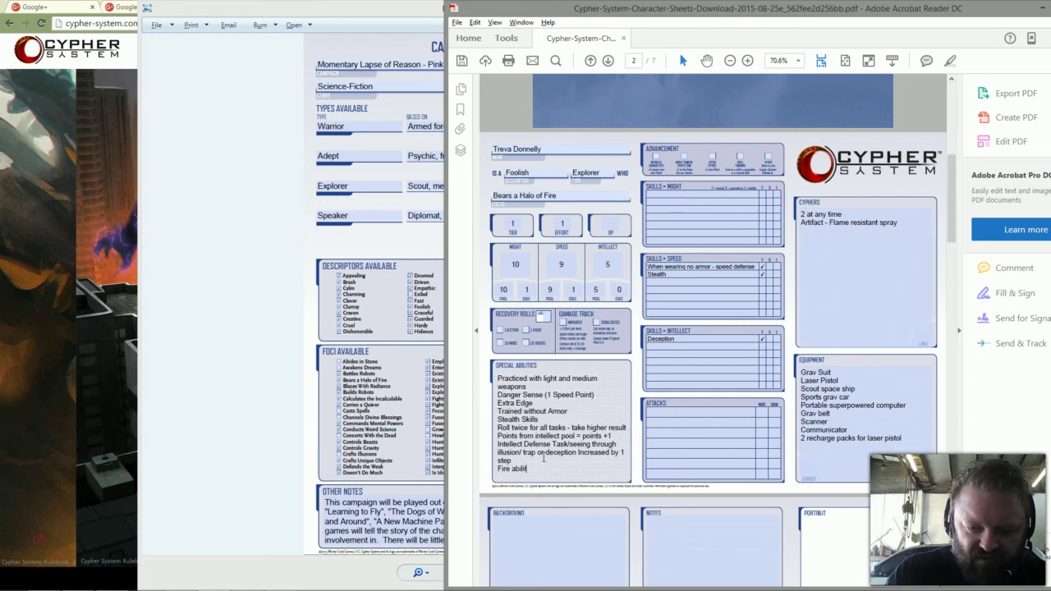
{"action": "type", "text": "ties"}
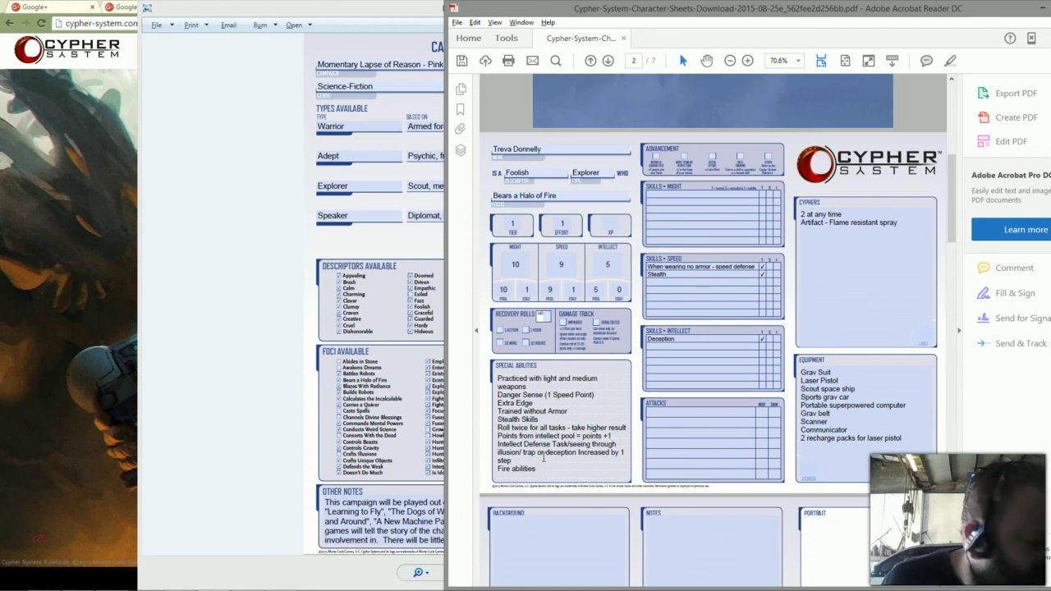
Add the line "Shroud of Flame (2 Intellect Points)" below "Fire abilities" in the special abilities.
{"action": "left_click", "coordinate": [647, 465]}
{"action": "left_click", "coordinate": [536, 469]}
{"action": "key", "text": "Return"}
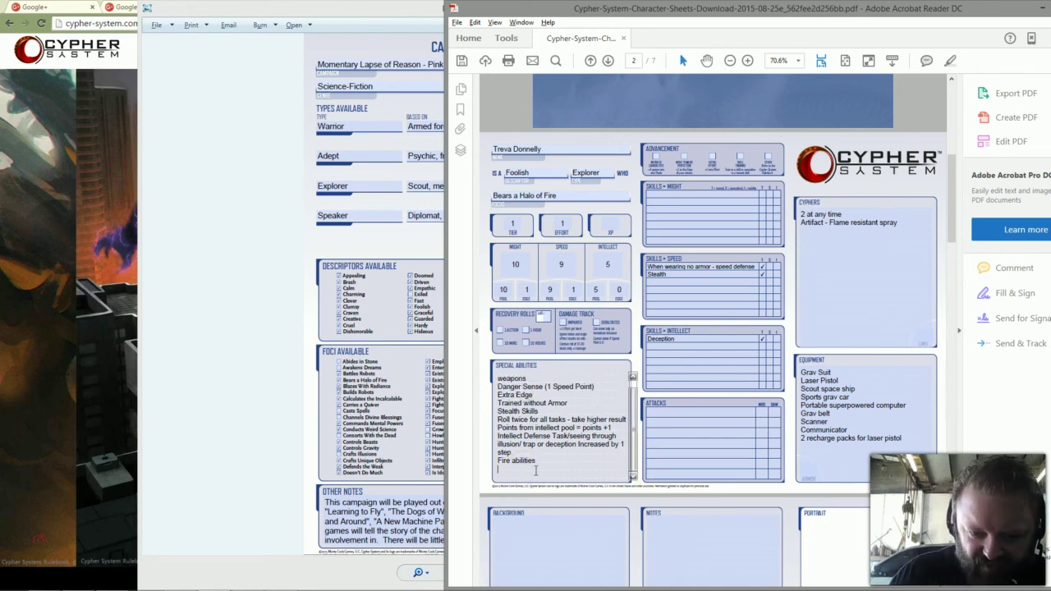
{"action": "type", "text": "S"}
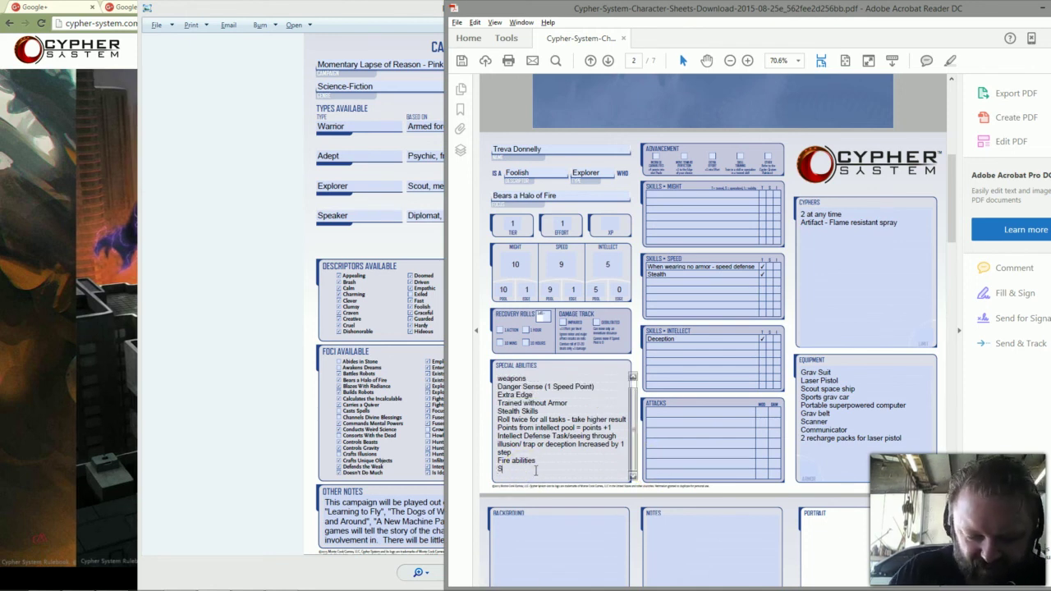
{"action": "type", "text": "hroud of Flame "}
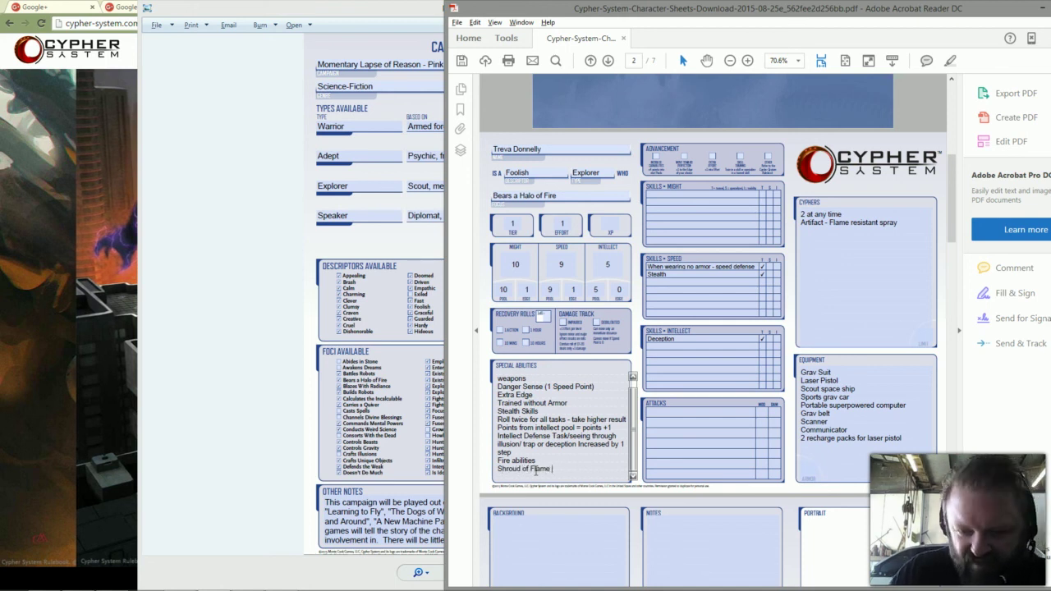
{"action": "type", "text": "("}
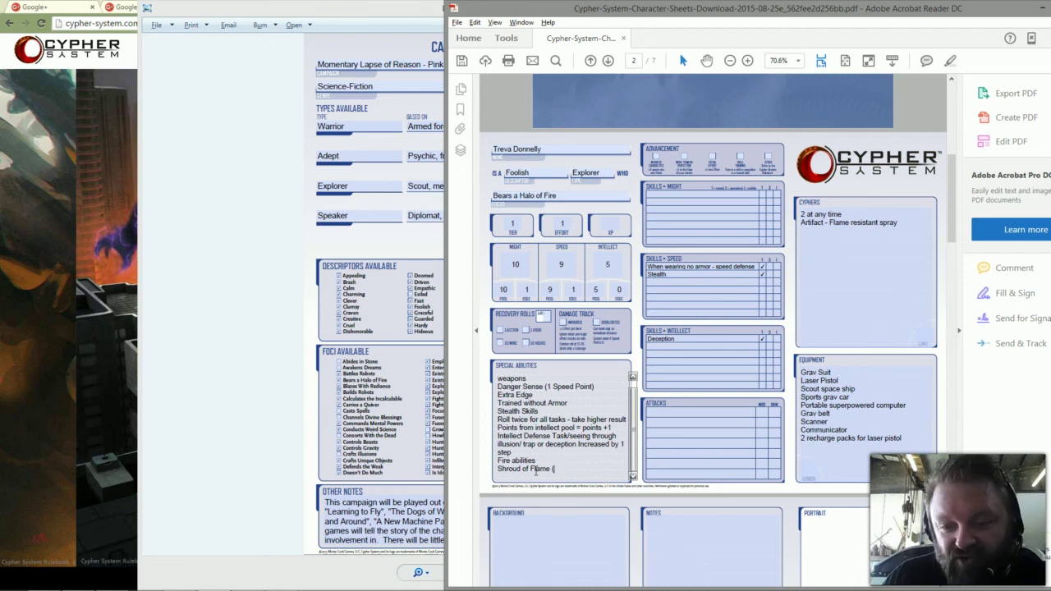
{"action": "type", "text": "2"}
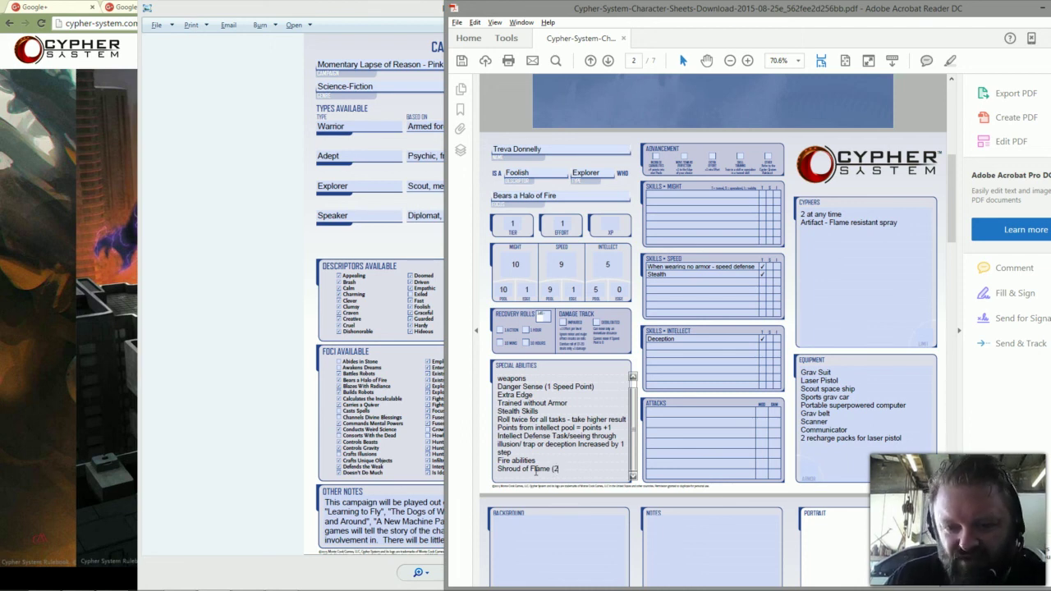
{"action": "type", "text": " Intellect Points"}
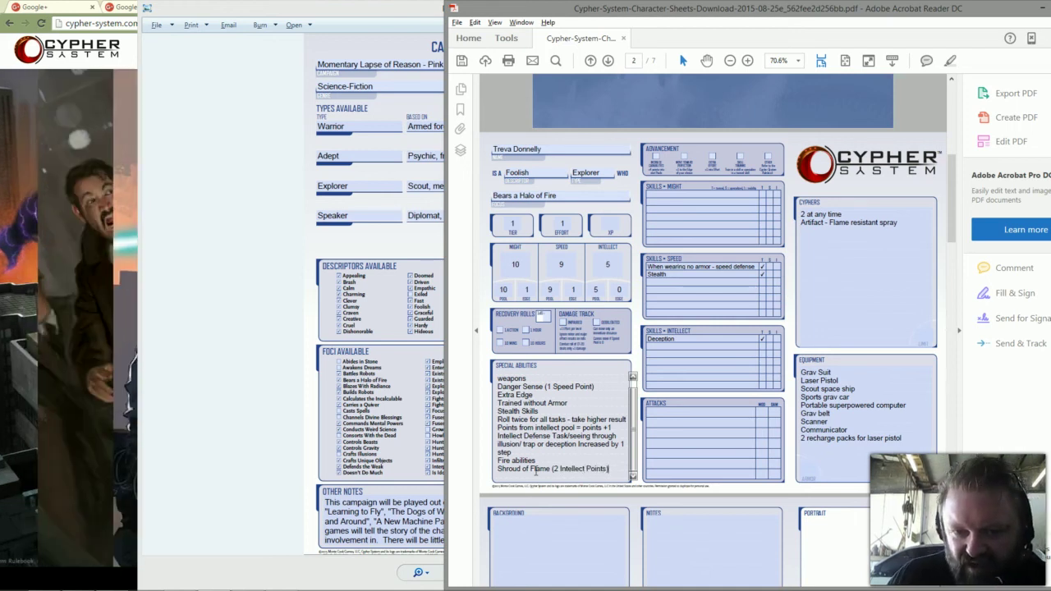
{"action": "type", "text": ")"}
{"action": "scroll", "coordinate": [607, 435], "scroll_direction": "up", "scroll_amount": 1}
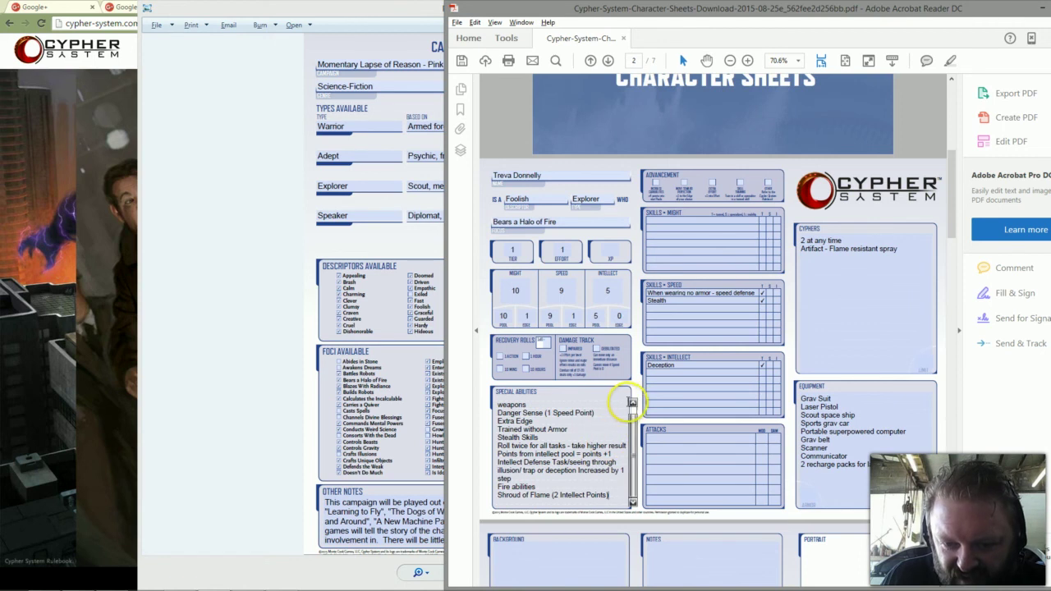
{"action": "left_click", "coordinate": [632, 403]}
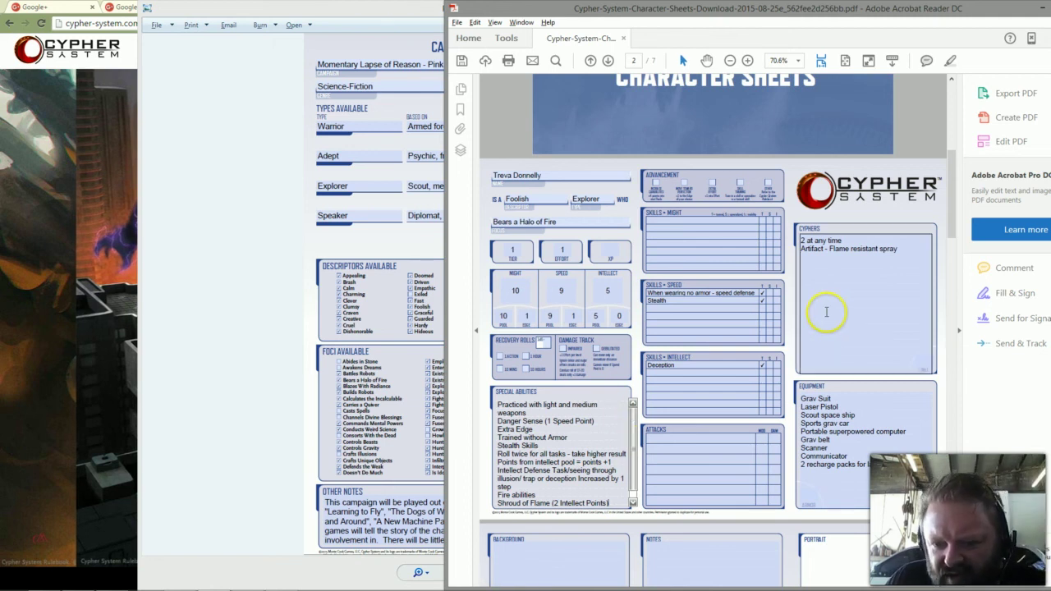
Add "Pilot" below "Deception" in the Intellect skills and mark it as trained.
{"action": "left_click", "coordinate": [708, 393]}
{"action": "left_click", "coordinate": [707, 371]}
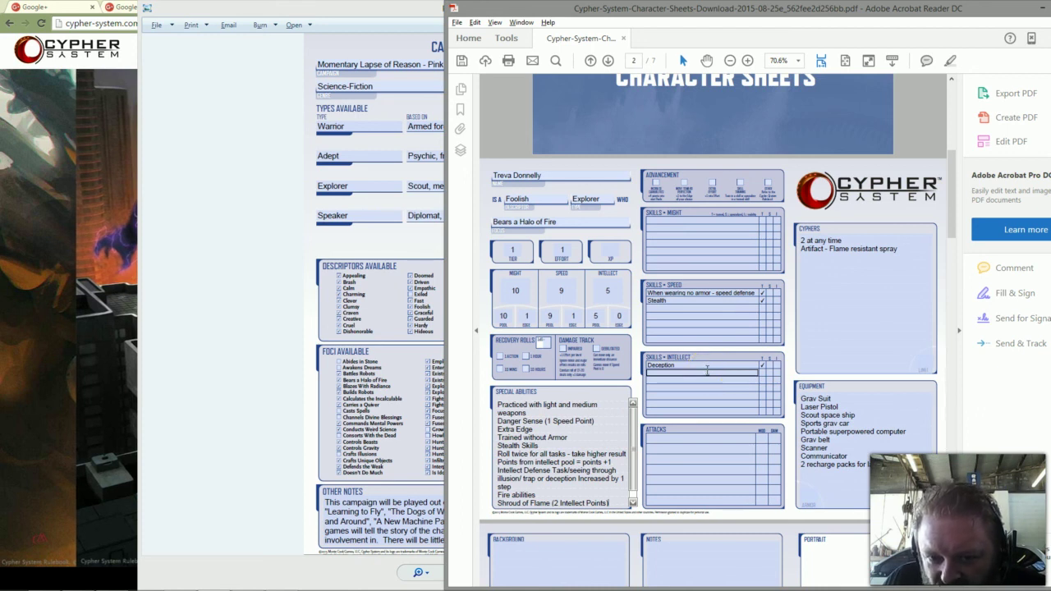
{"action": "left_click", "coordinate": [754, 385]}
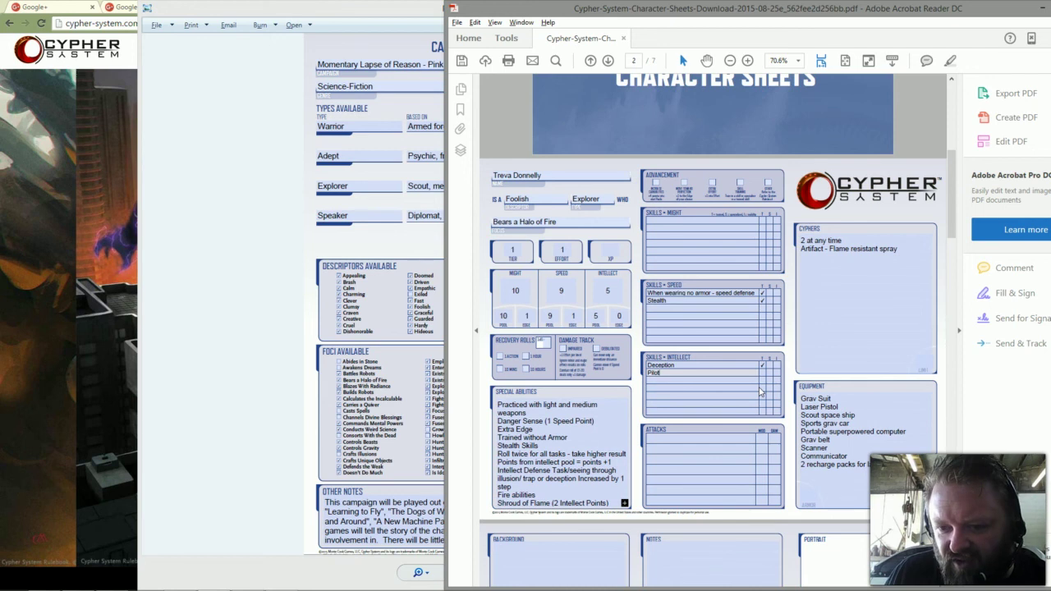
{"action": "left_click", "coordinate": [762, 371]}
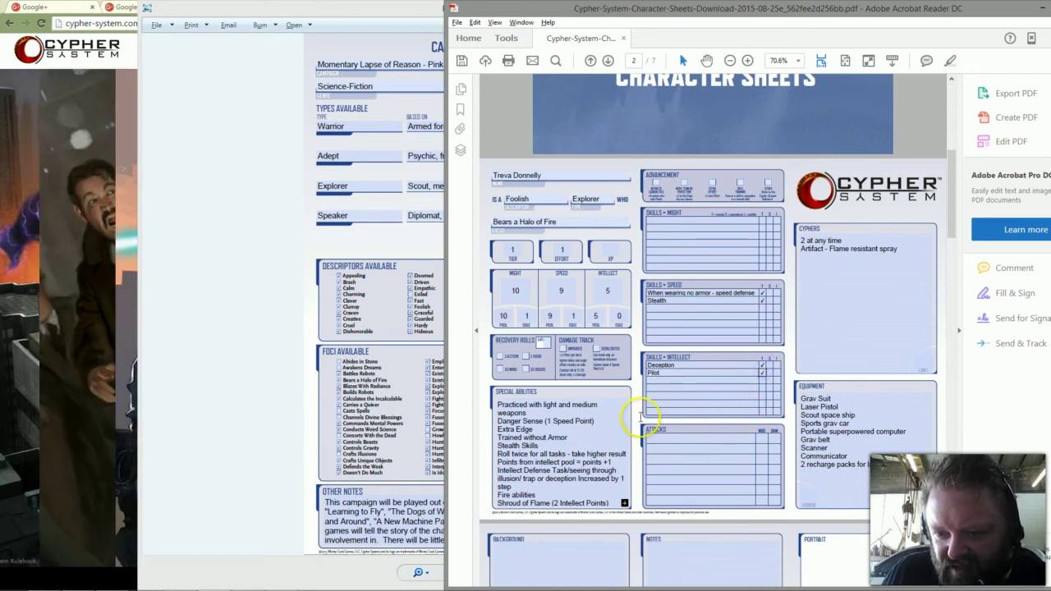
{"action": "left_click", "coordinate": [714, 441]}
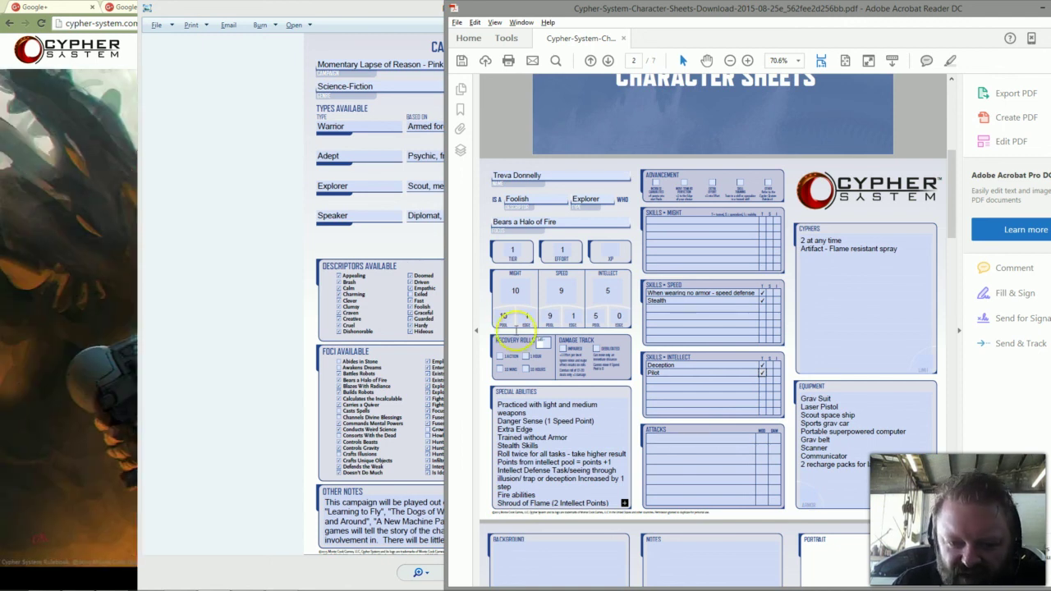
{"action": "left_click", "coordinate": [641, 331]}
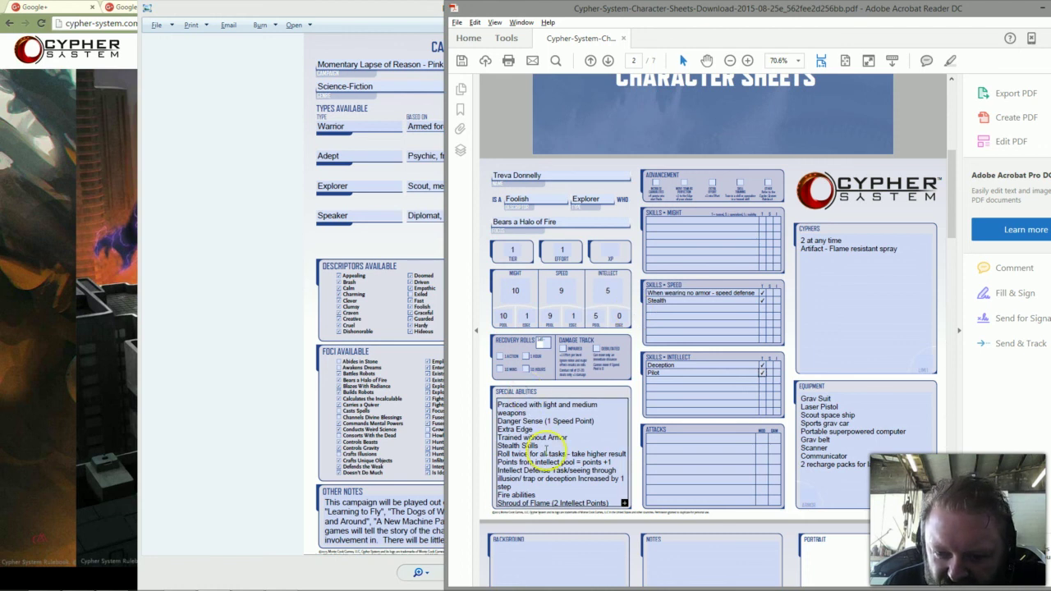
Look through the background, notes and portrait page and the blank sheets that follow, and return to the filled-in character sheet.
{"action": "scroll", "coordinate": [555, 450], "scroll_direction": "down", "scroll_amount": 1}
{"action": "scroll", "coordinate": [555, 450], "scroll_direction": "down", "scroll_amount": 2}
{"action": "scroll", "coordinate": [541, 446], "scroll_direction": "down", "scroll_amount": 5}
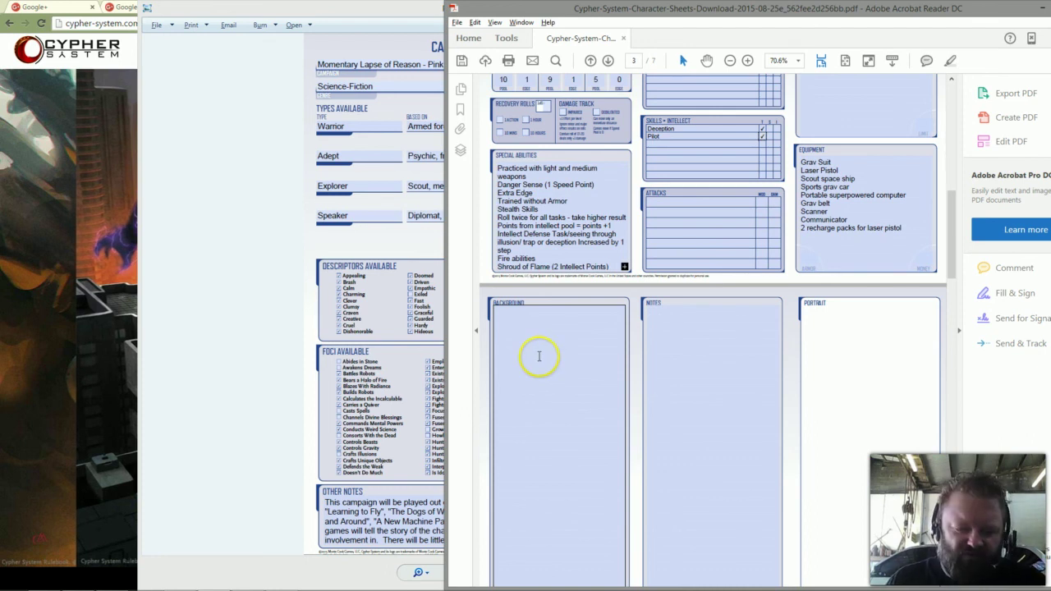
{"action": "key", "text": "alt+Tab"}
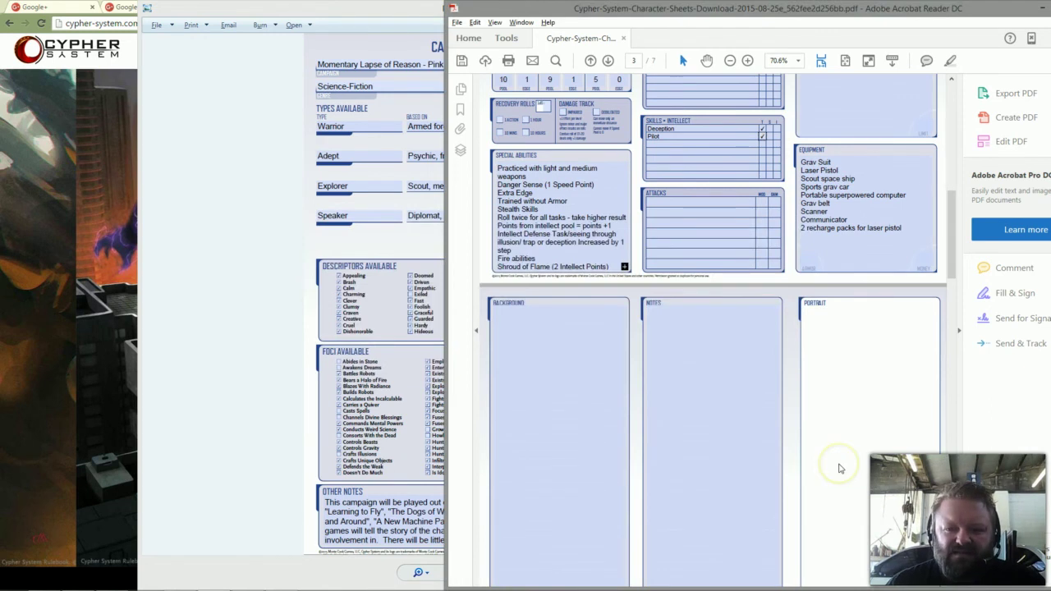
{"action": "scroll", "coordinate": [820, 455], "scroll_direction": "down", "scroll_amount": 3}
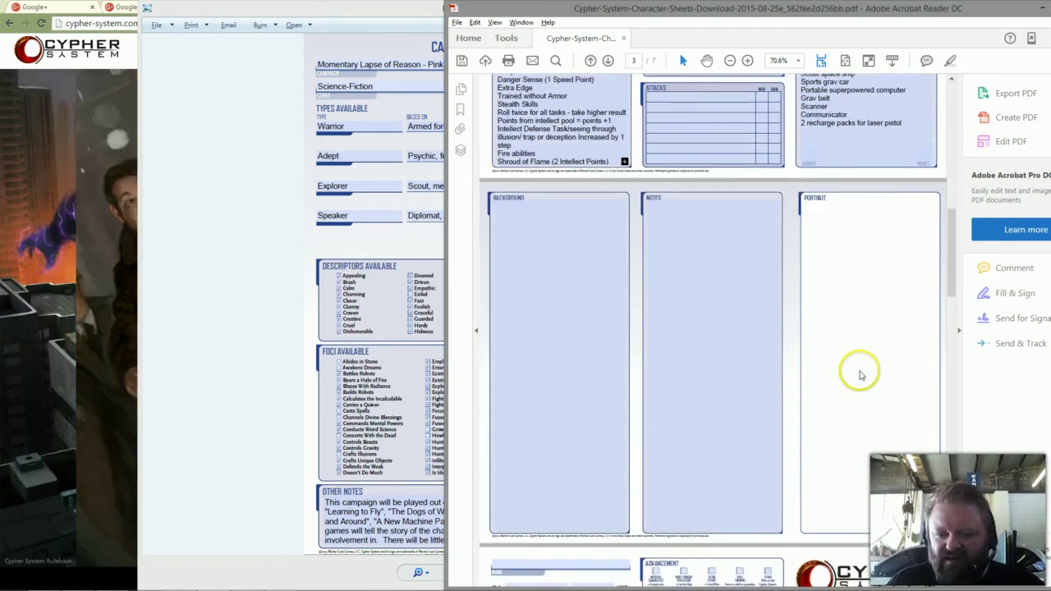
{"action": "scroll", "coordinate": [832, 447], "scroll_direction": "down", "scroll_amount": 12}
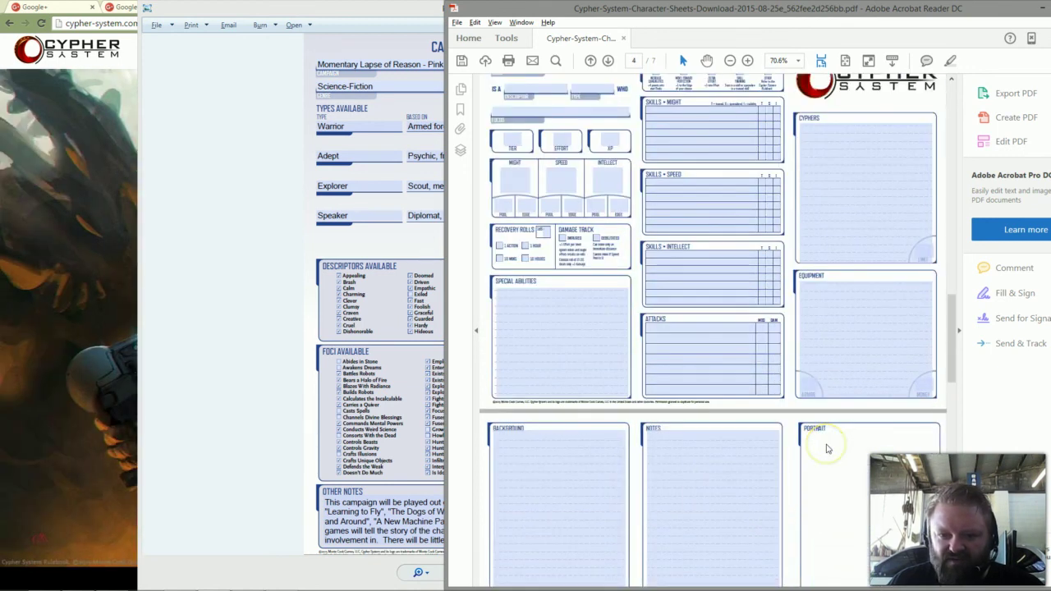
{"action": "scroll", "coordinate": [828, 447], "scroll_direction": "up", "scroll_amount": 3}
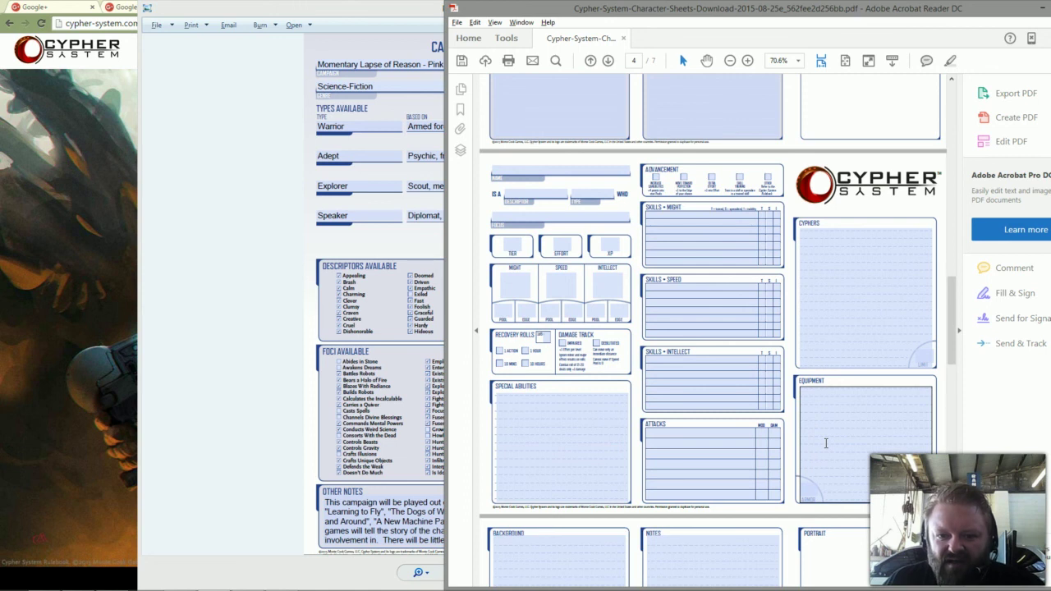
{"action": "scroll", "coordinate": [826, 445], "scroll_direction": "down", "scroll_amount": 8}
{"action": "scroll", "coordinate": [828, 448], "scroll_direction": "down", "scroll_amount": 3}
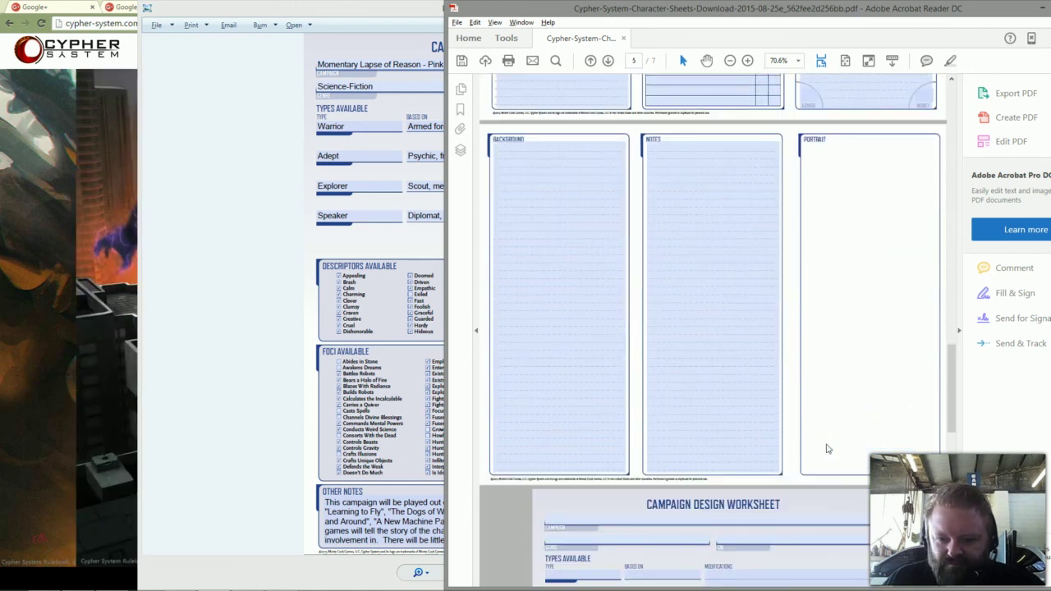
{"action": "scroll", "coordinate": [827, 446], "scroll_direction": "up", "scroll_amount": 15}
{"action": "scroll", "coordinate": [827, 440], "scroll_direction": "up", "scroll_amount": 15}
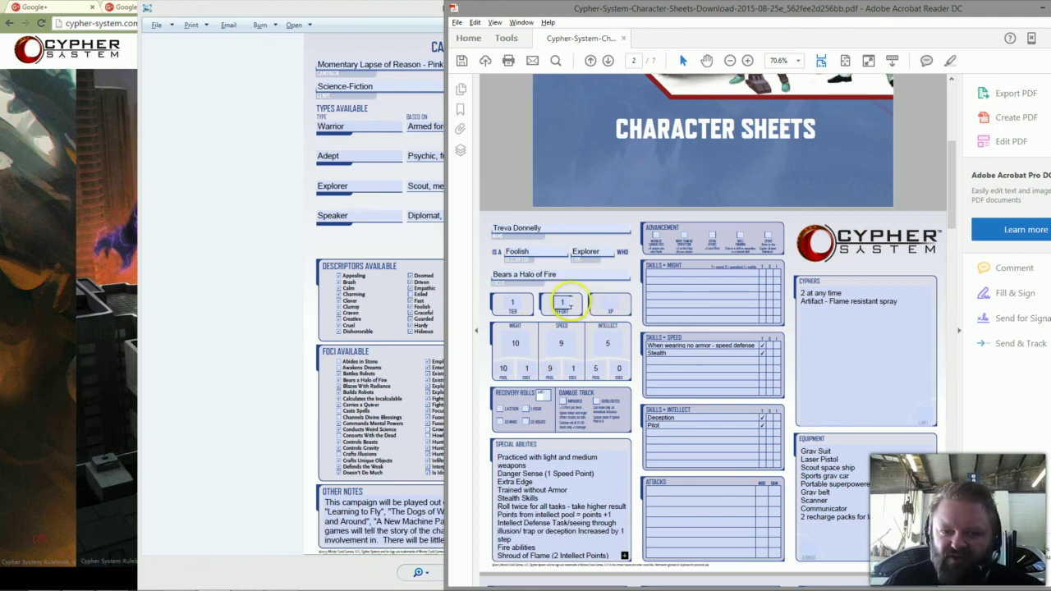
Switch to Windows Photo Viewer to view the campaign design worksheet PFTrav.png, and return to the character sheet in Acrobat Reader.
{"action": "left_click", "coordinate": [232, 136]}
{"action": "left_click_drag", "start_coordinate": [669, 12], "coordinate": [642, 11]}
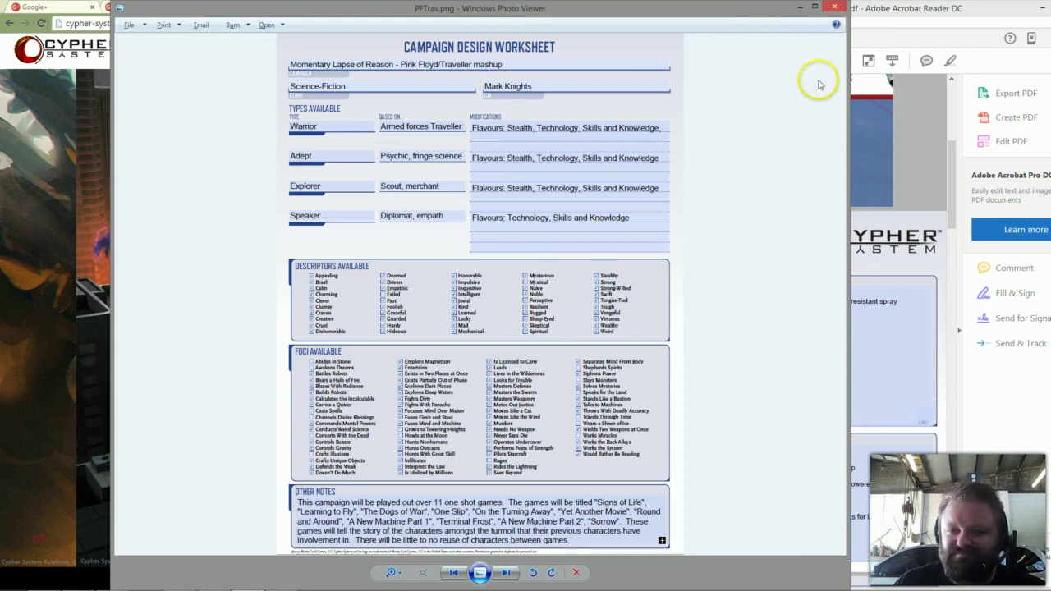
{"action": "key", "text": "alt+Tab"}
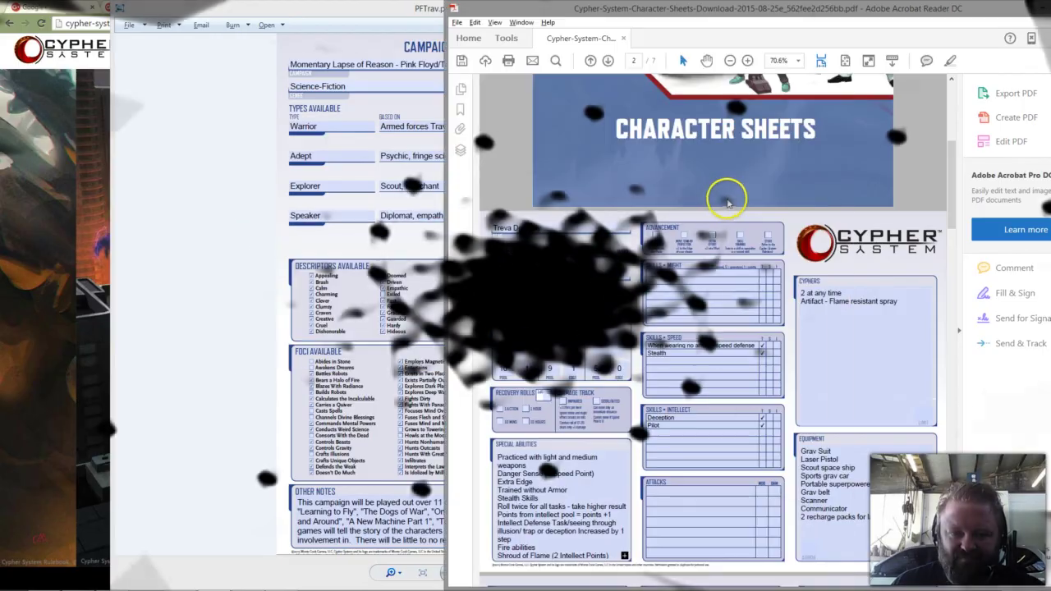